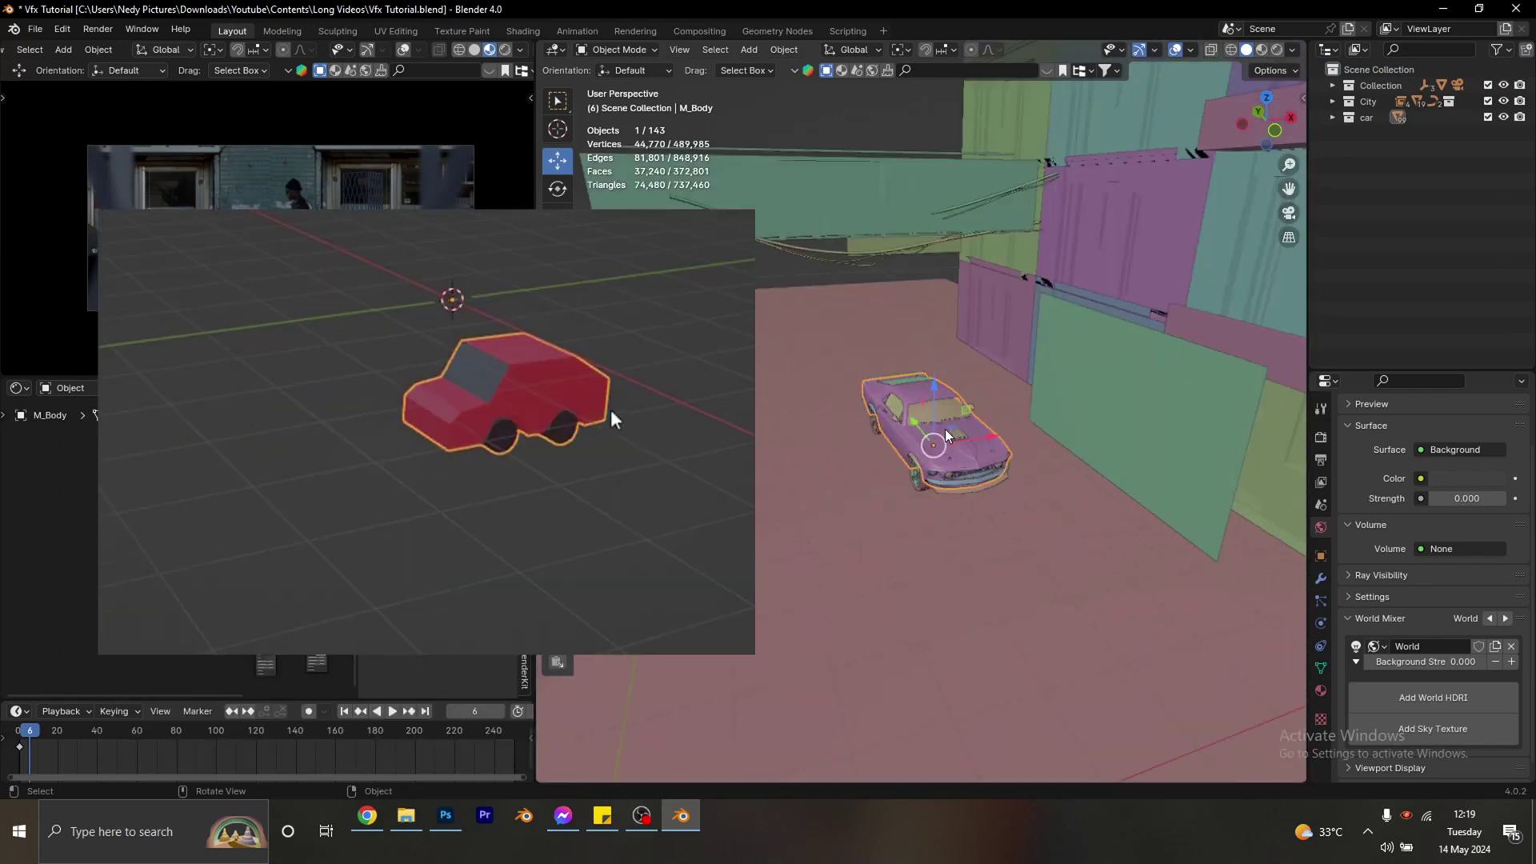
scroll(947, 423, "down", 7)
middle_click_drag(946, 424, 891, 408)
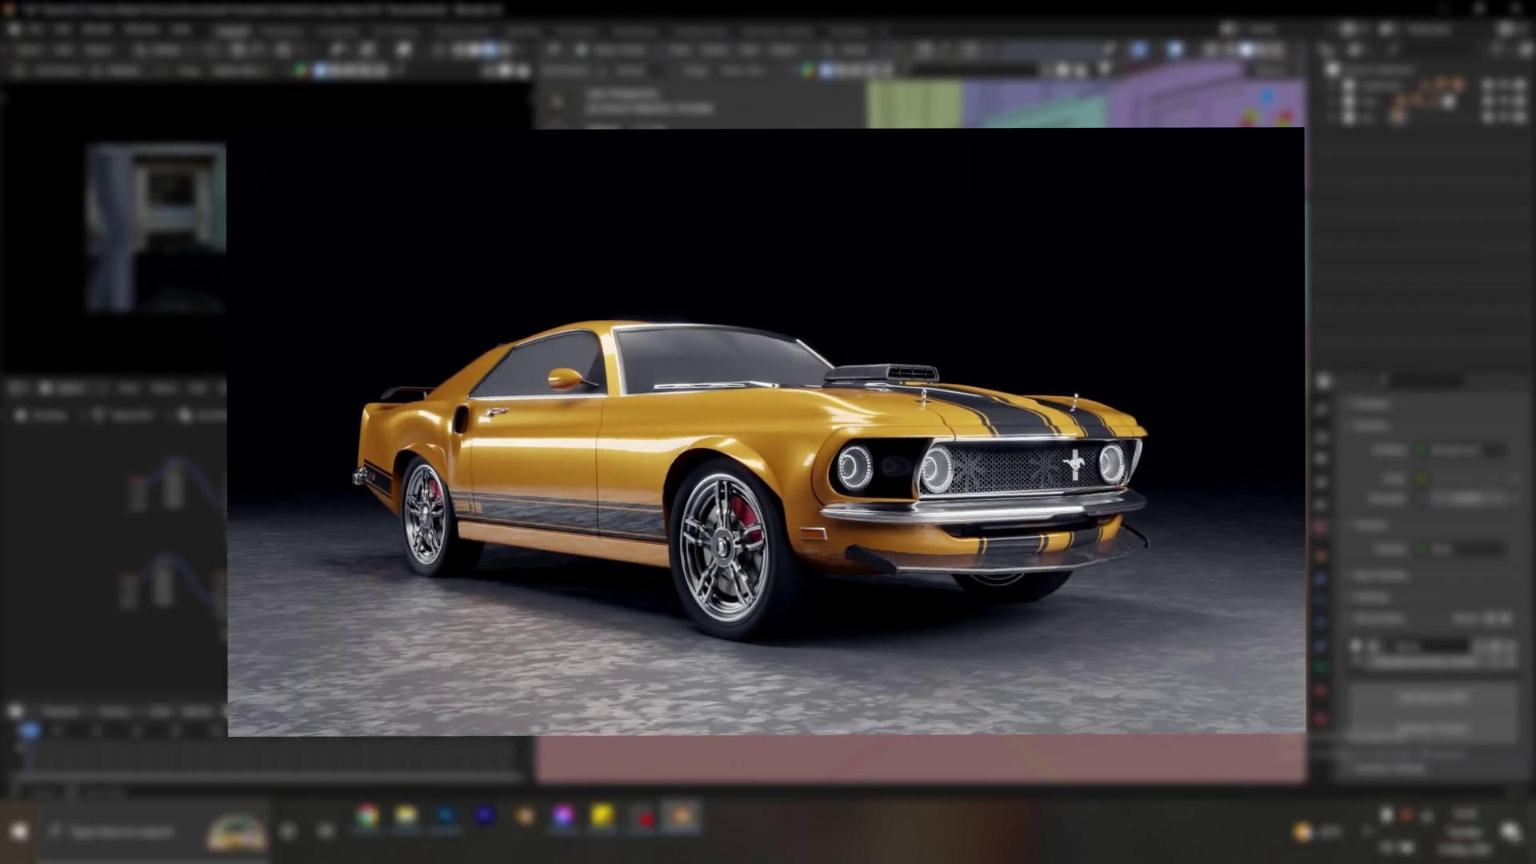
left_click(596, 826)
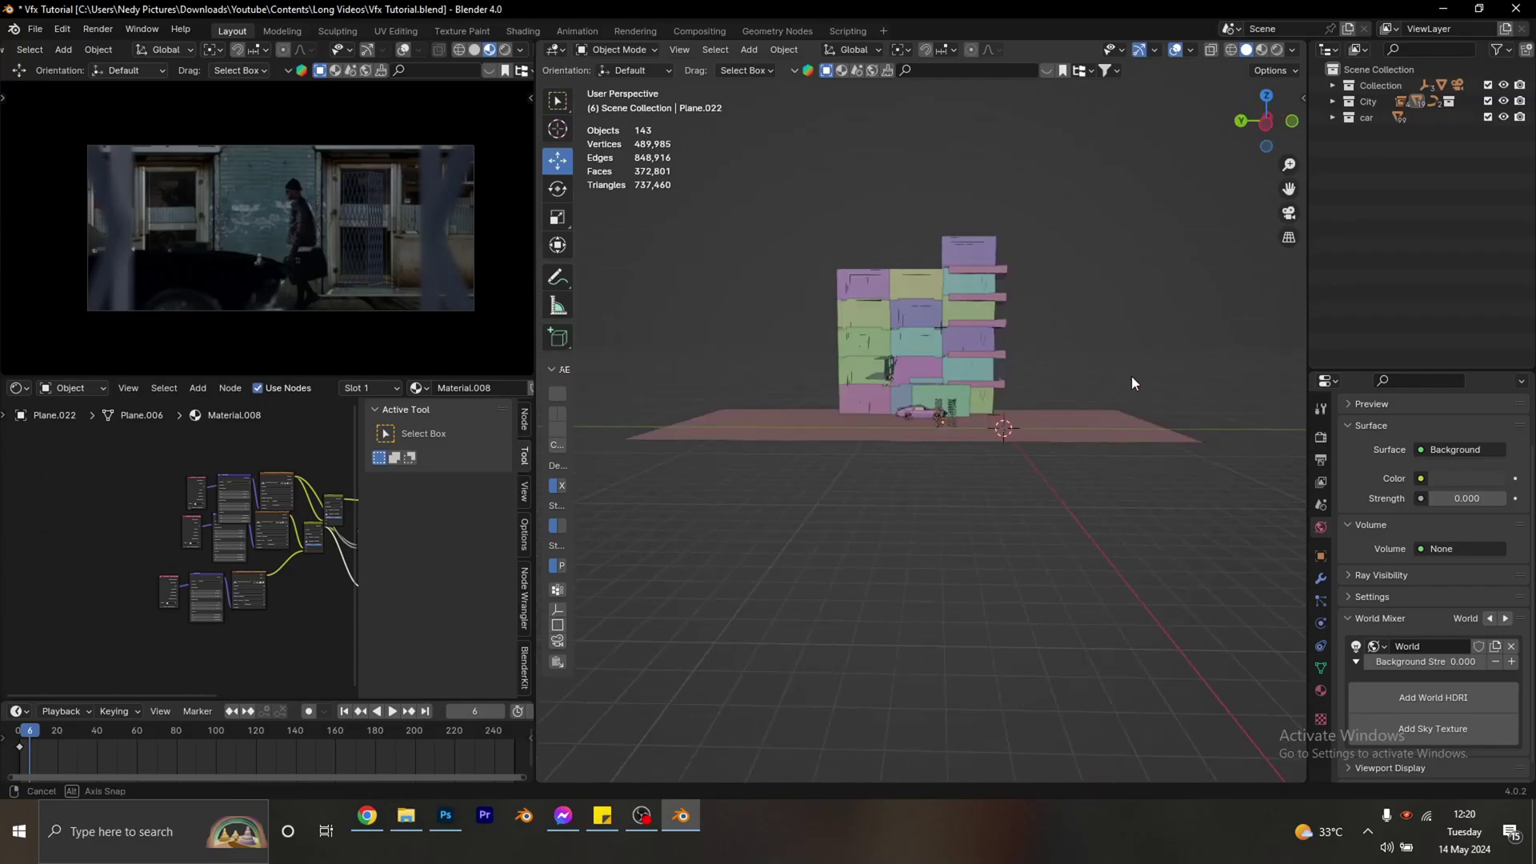
Select every object and rotate the whole scene in top view so the building faces the front view.
mouse_move(1006, 397)
middle_mouse_down()
mouse_move(1049, 339)
mouse_move(996, 400)
middle_mouse_up()
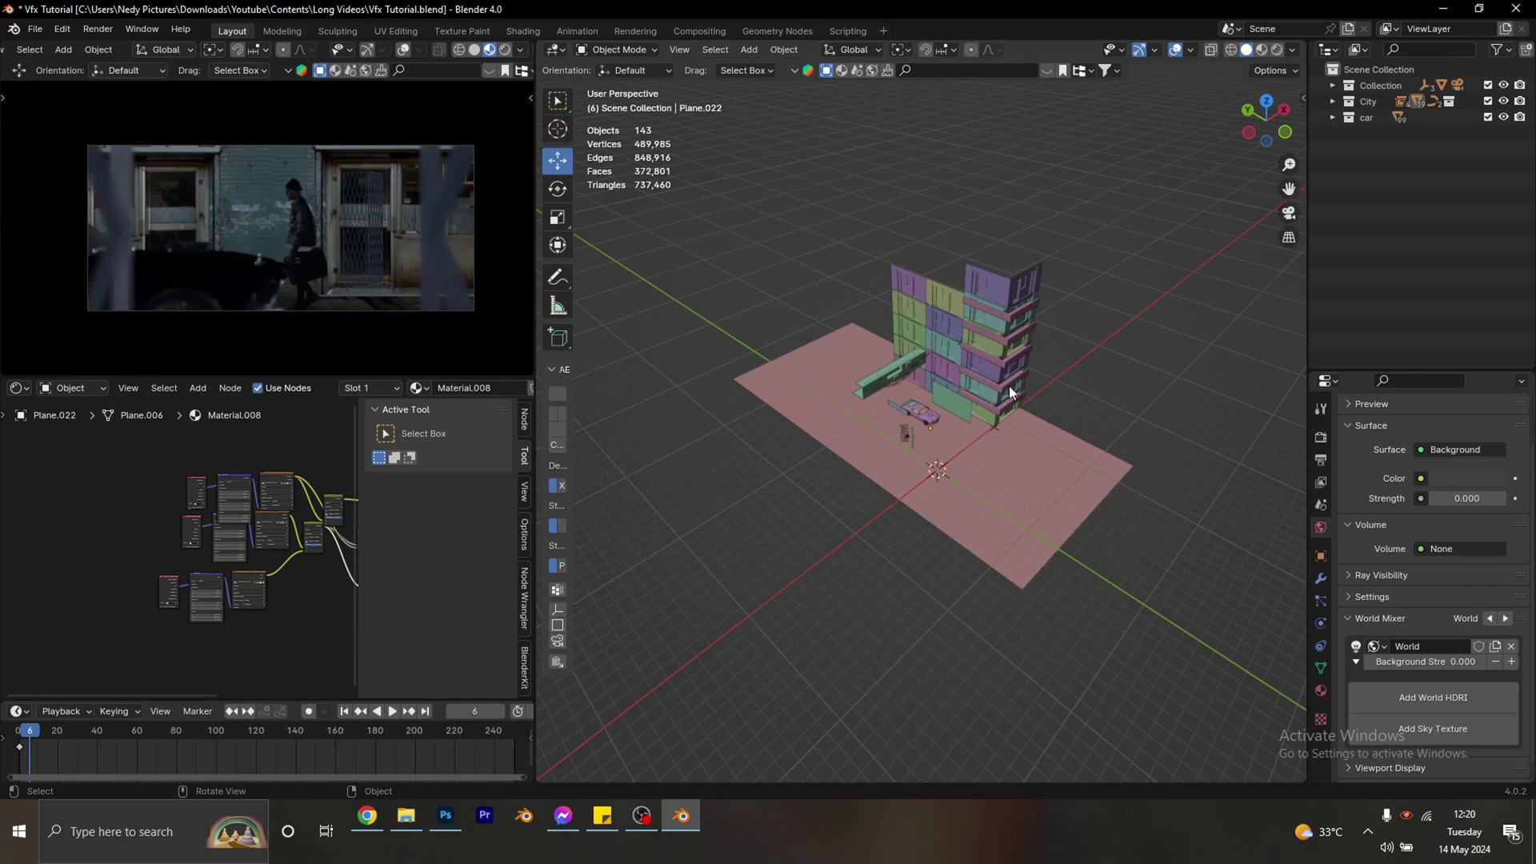
key("KP_7")
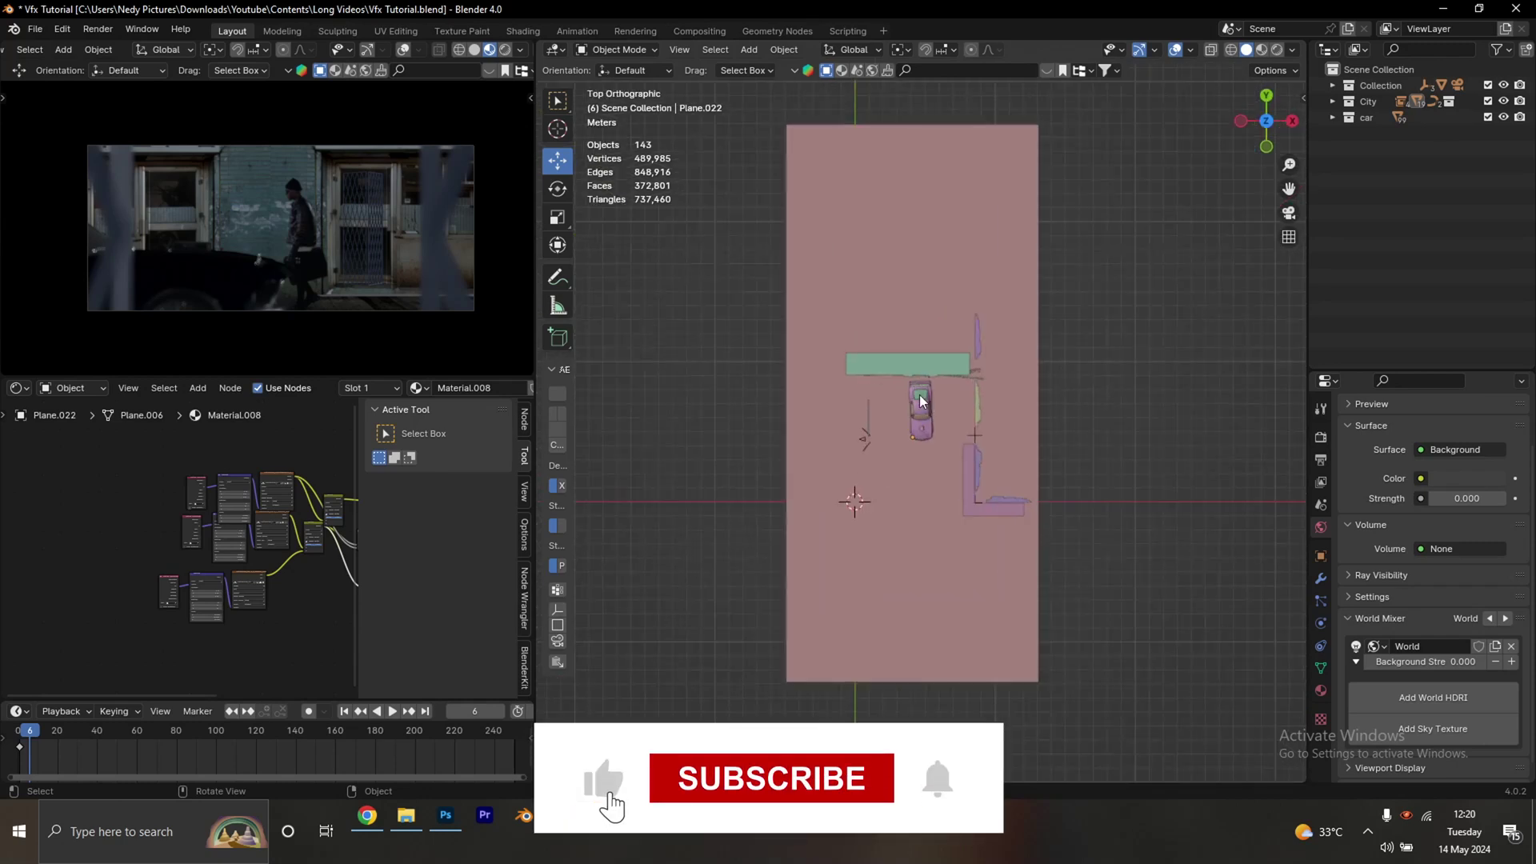
key("a")
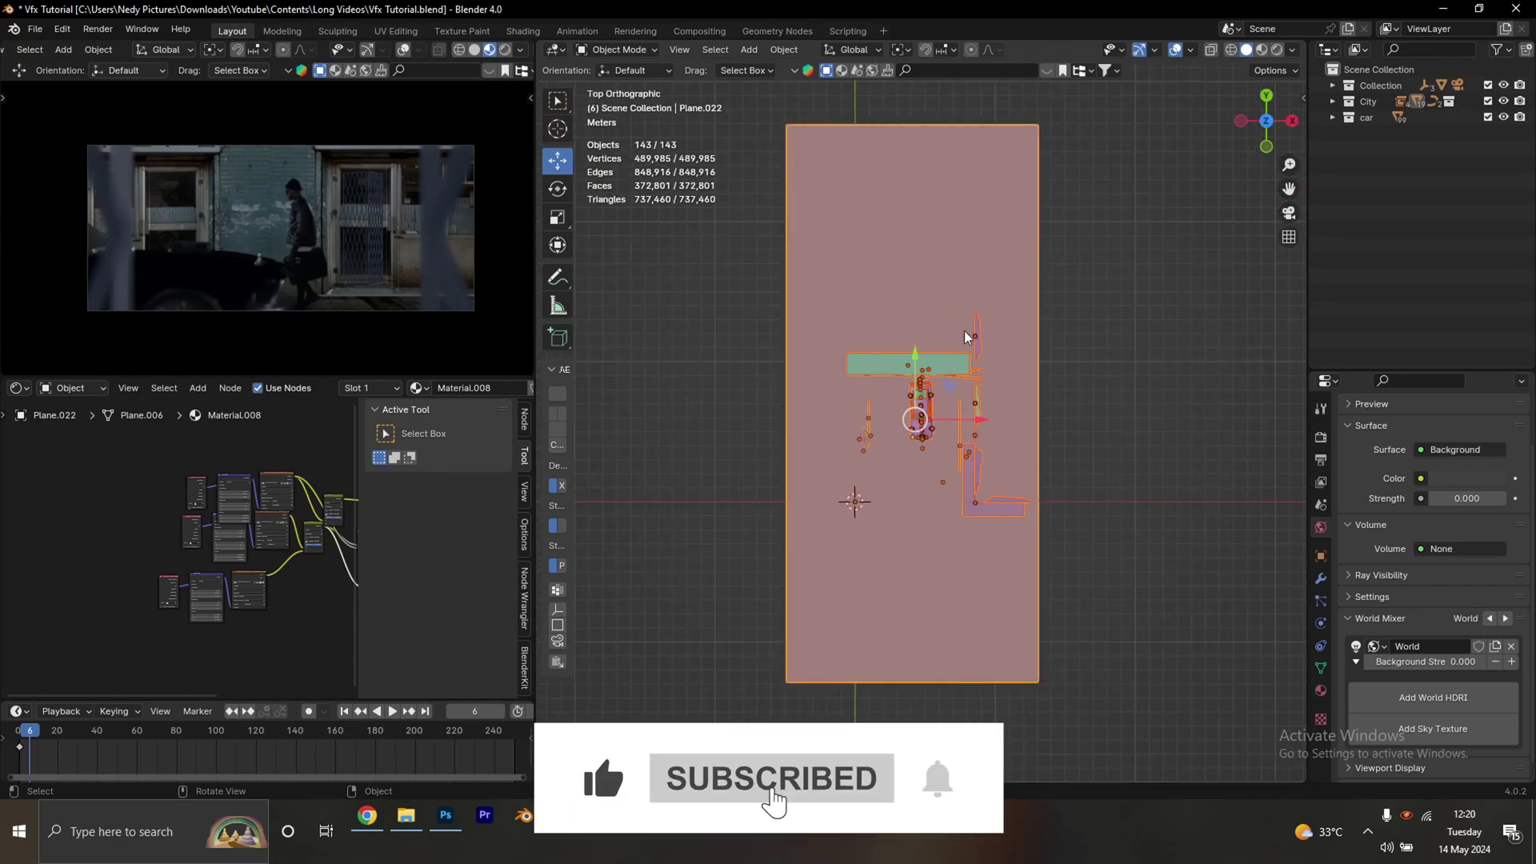
left_click(557, 188)
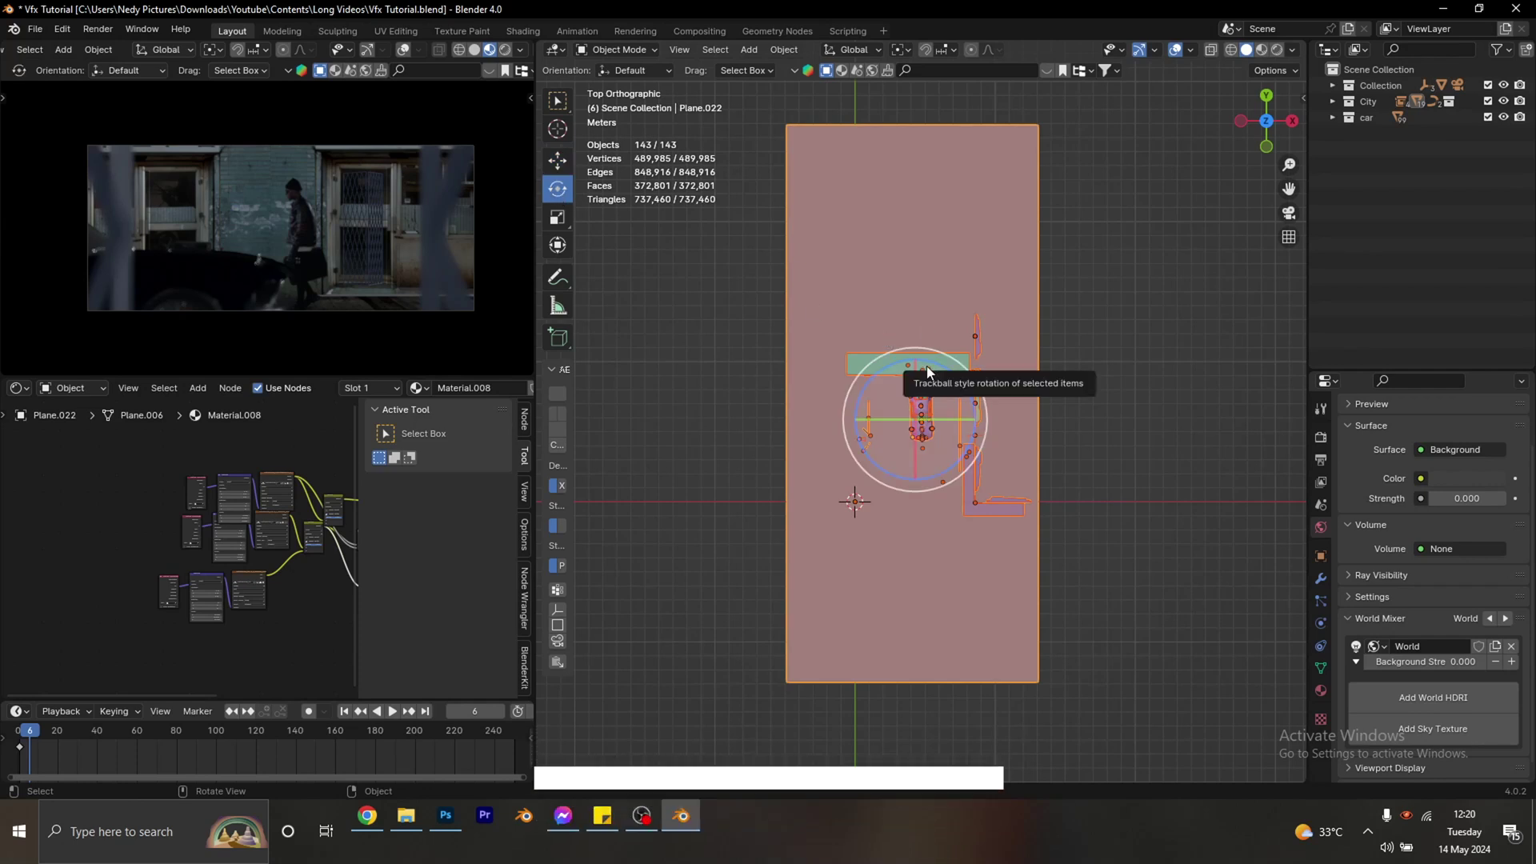
left_click_drag(924, 367, 846, 408)
Add an area light to the scene and set its shape to Rectangle.
key("KP_1")
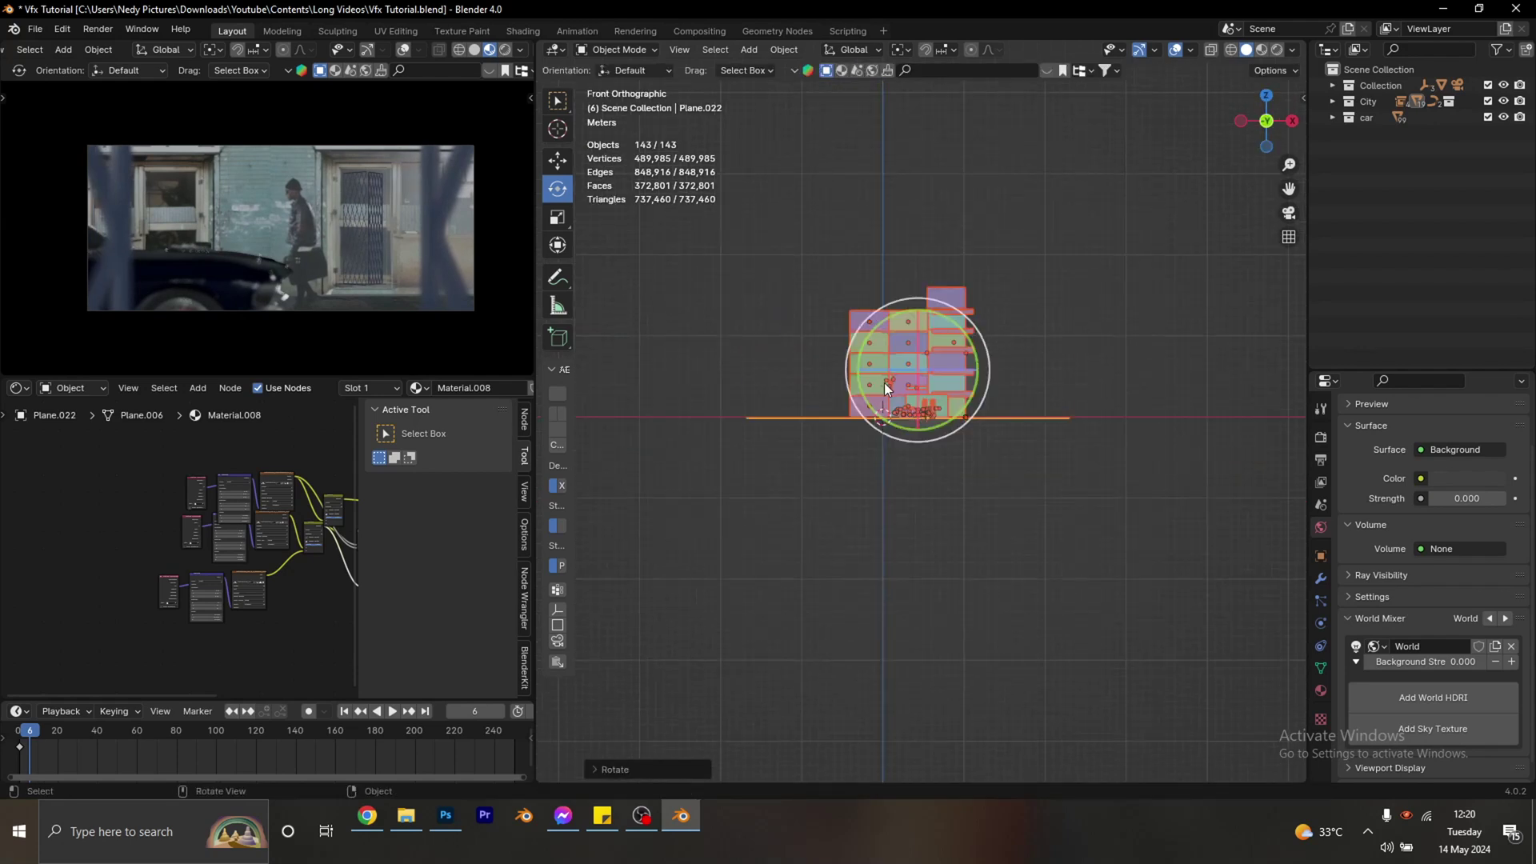
scroll(920, 368, "up", 8)
left_click(1136, 333)
middle_click_drag(1134, 335, 973, 344, "shift")
key("shift+a")
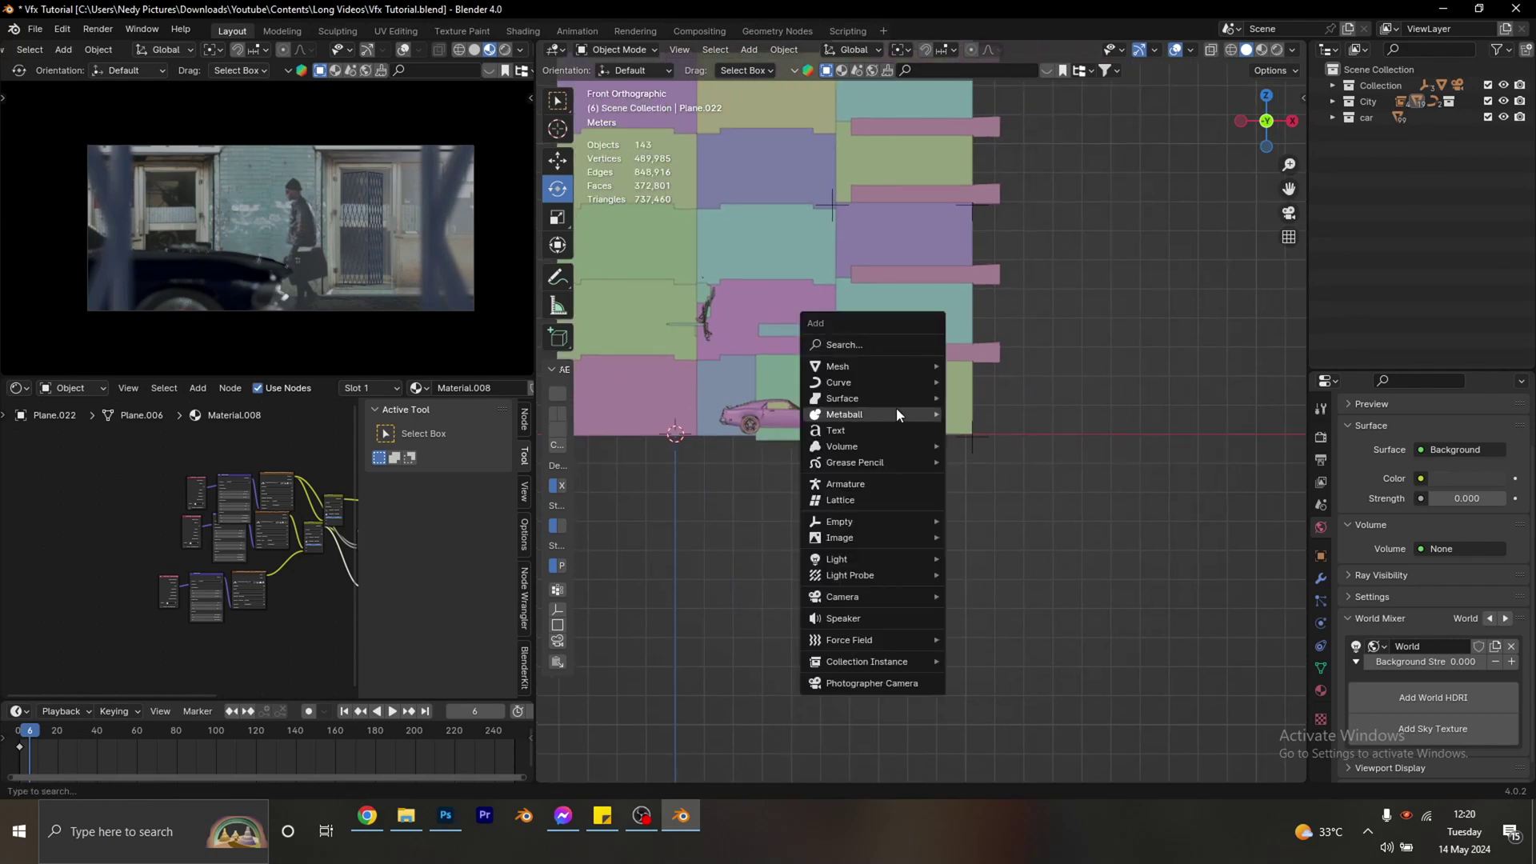
mouse_move(874, 560)
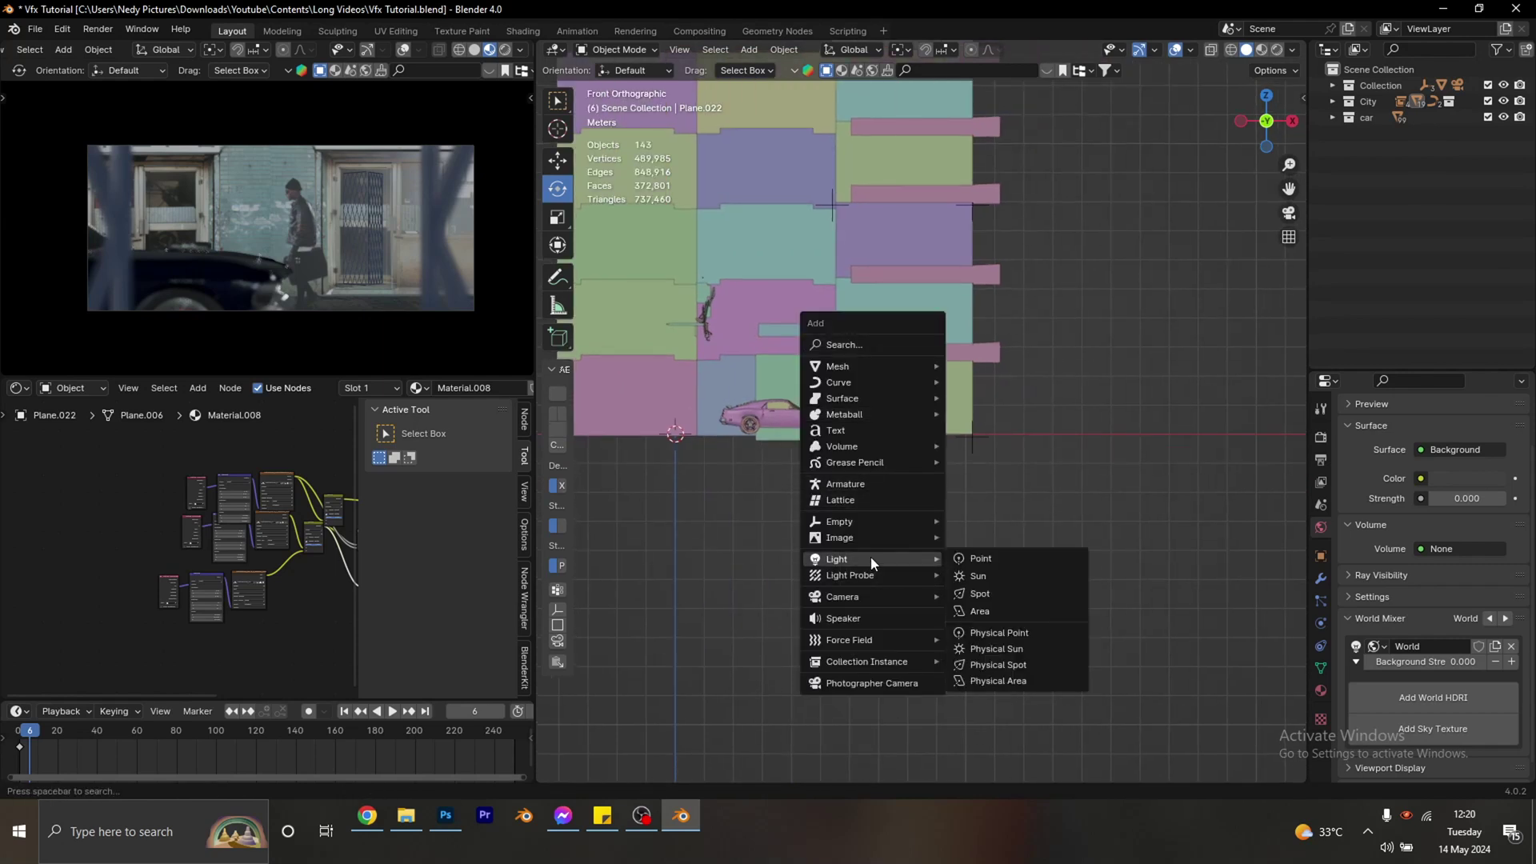
left_click(1008, 610)
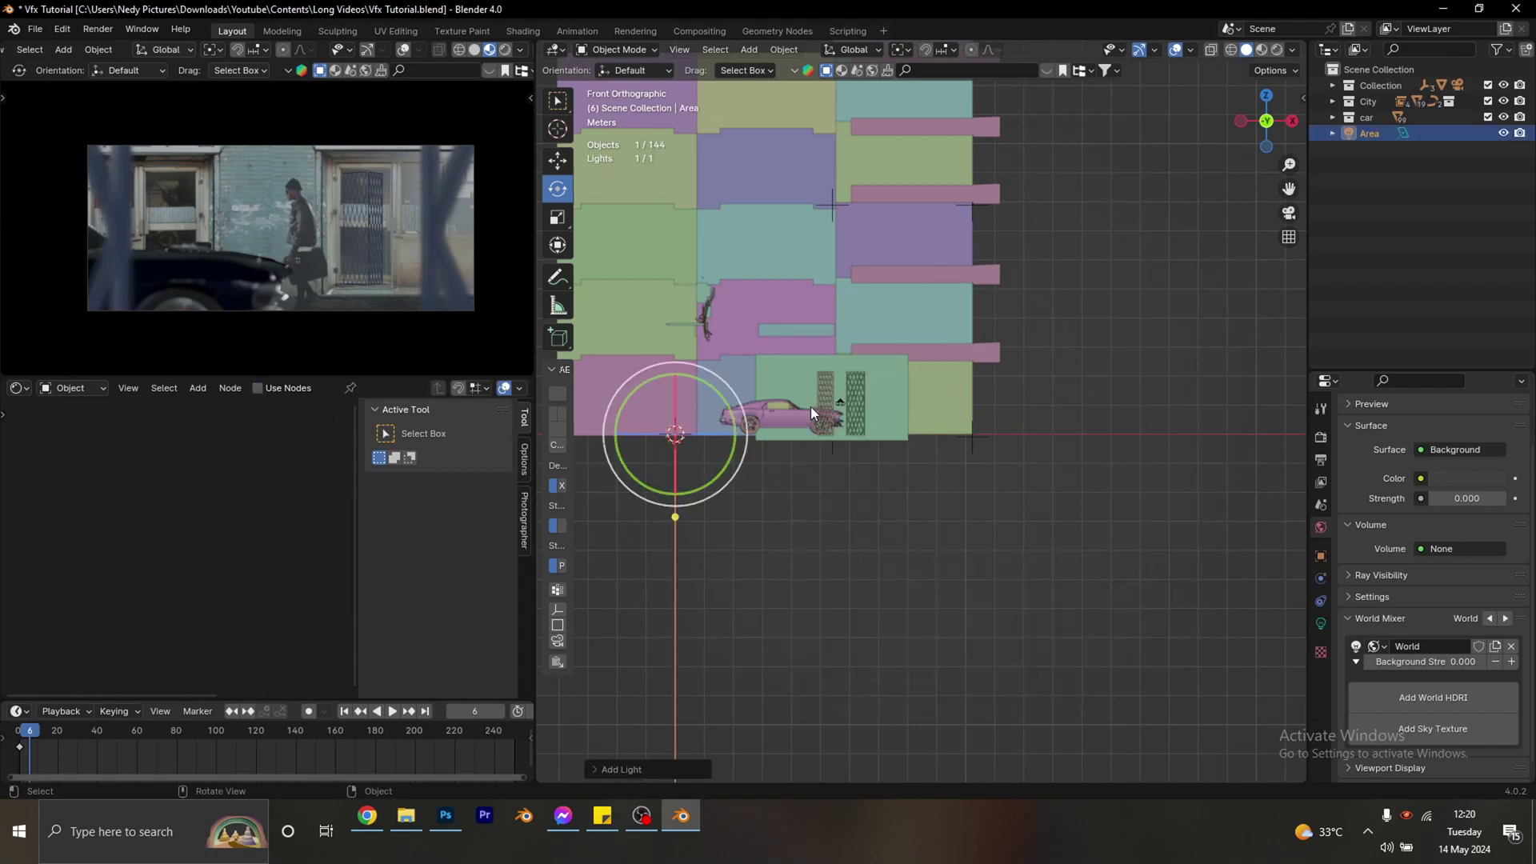
left_click(1321, 623)
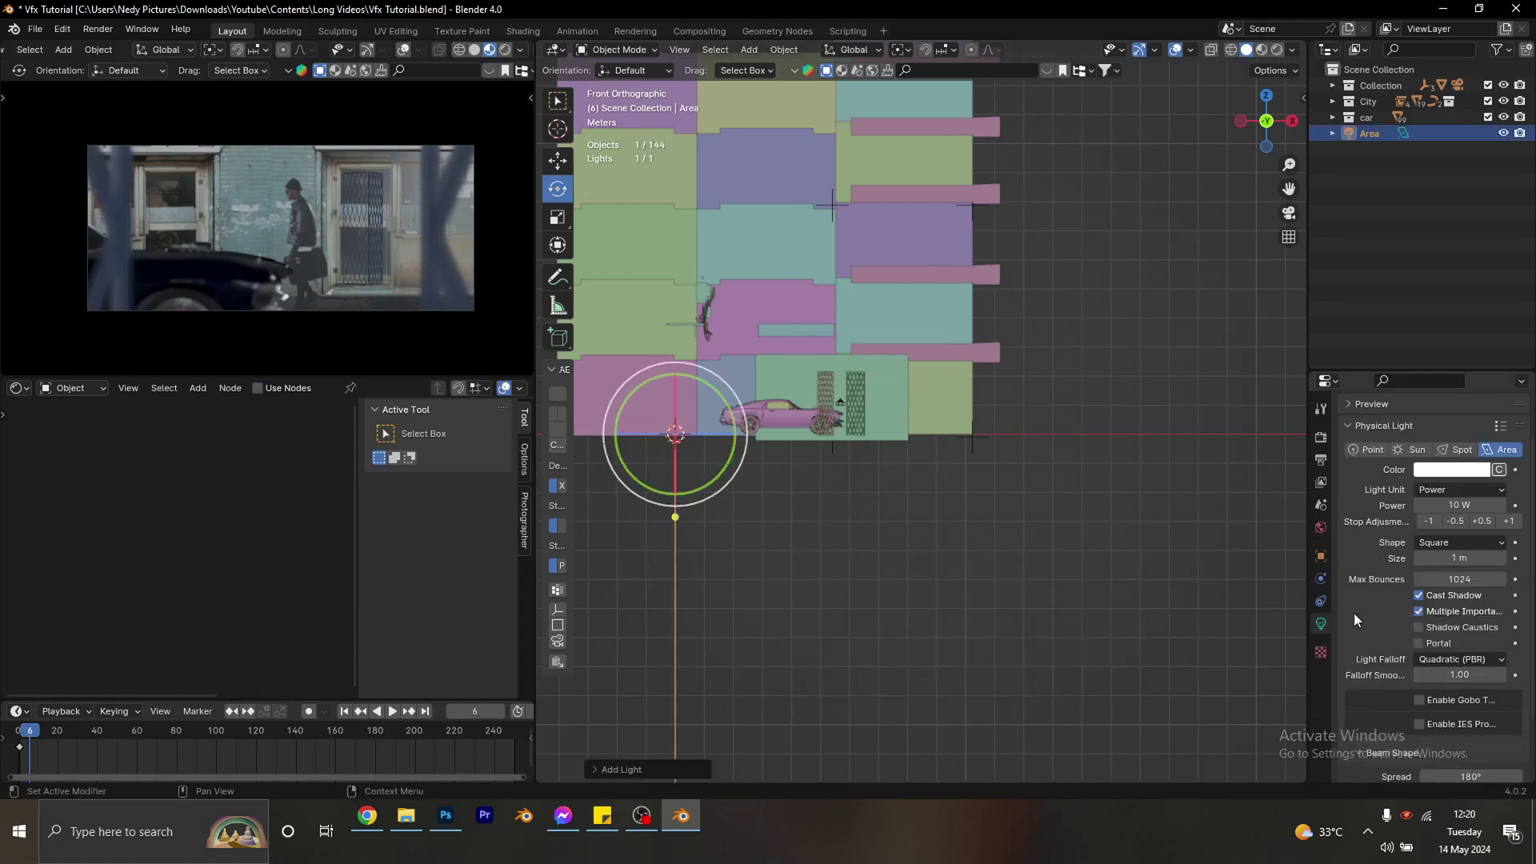
left_click(1445, 541)
left_click(1446, 573)
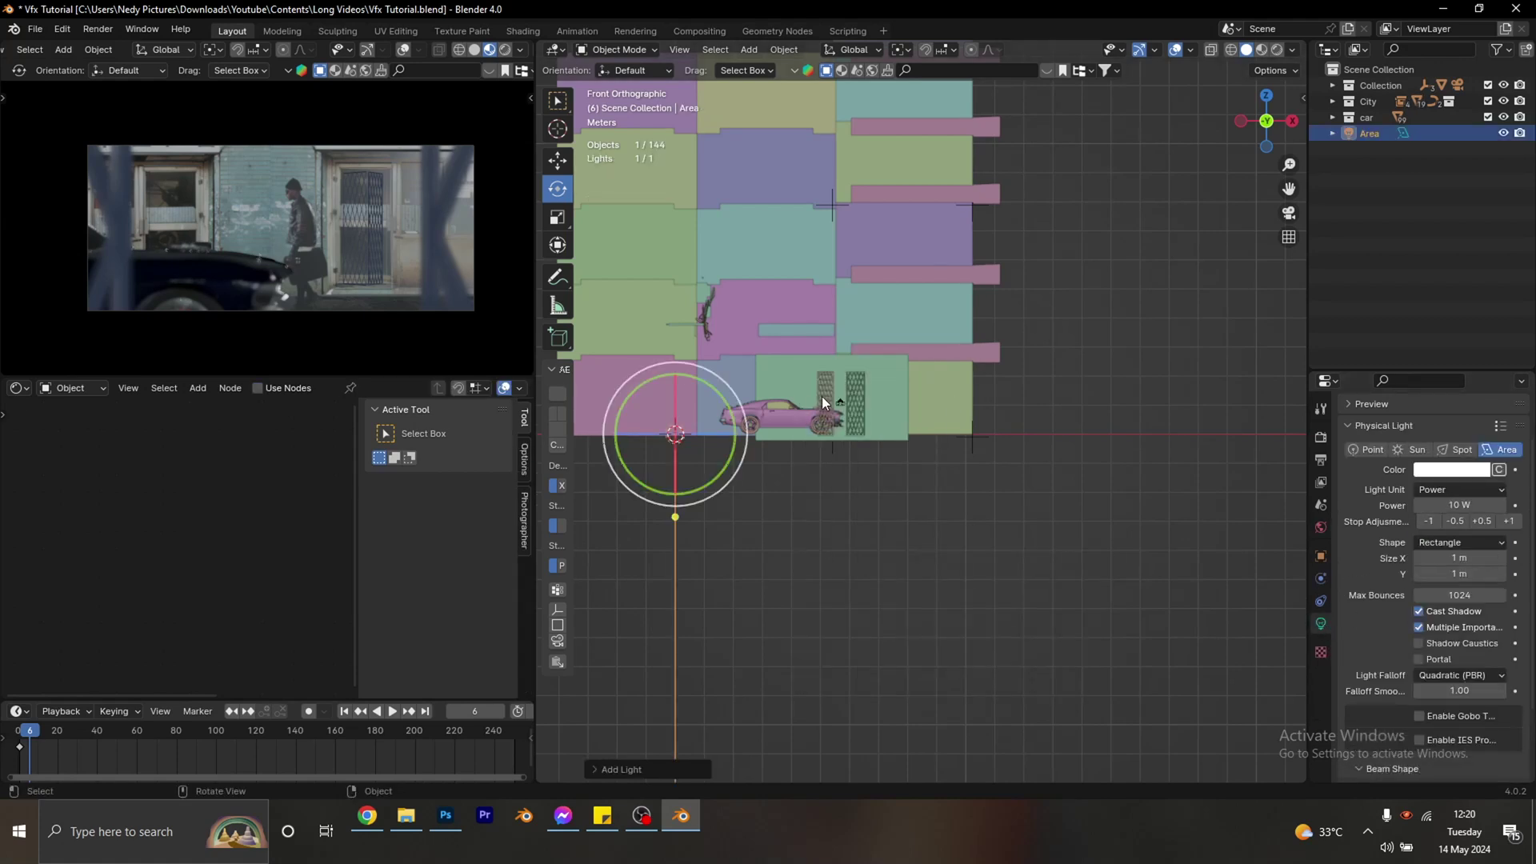
Move the area light beside the building's corner section ahead of the car and resize it to 2.2 m by 0.285 m.
mouse_move(822, 396)
middle_mouse_down()
mouse_move(827, 347)
mouse_move(796, 407)
middle_mouse_up()
key("KP_7")
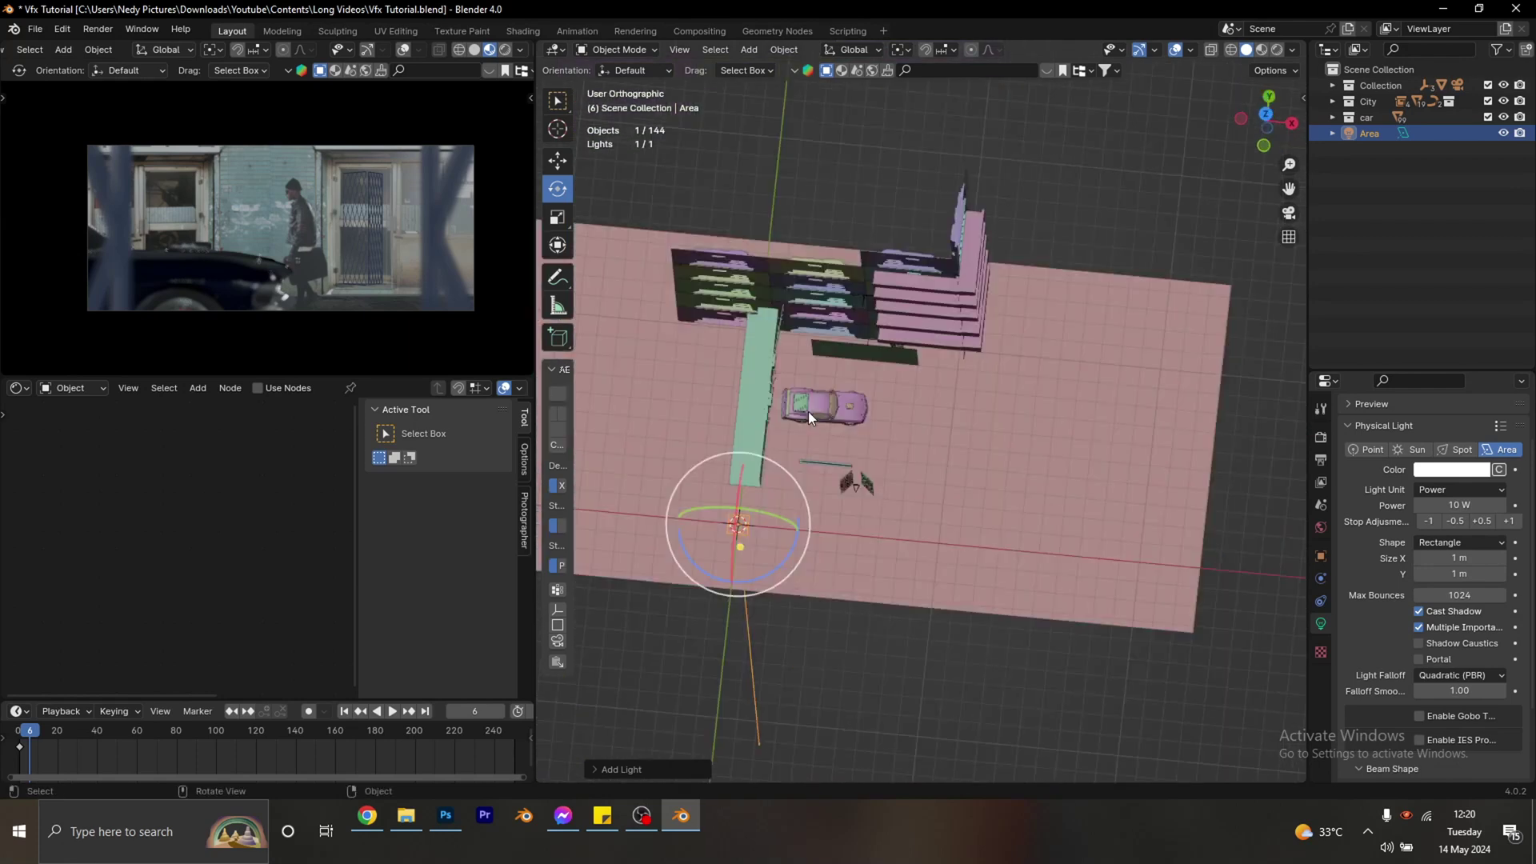
key("g")
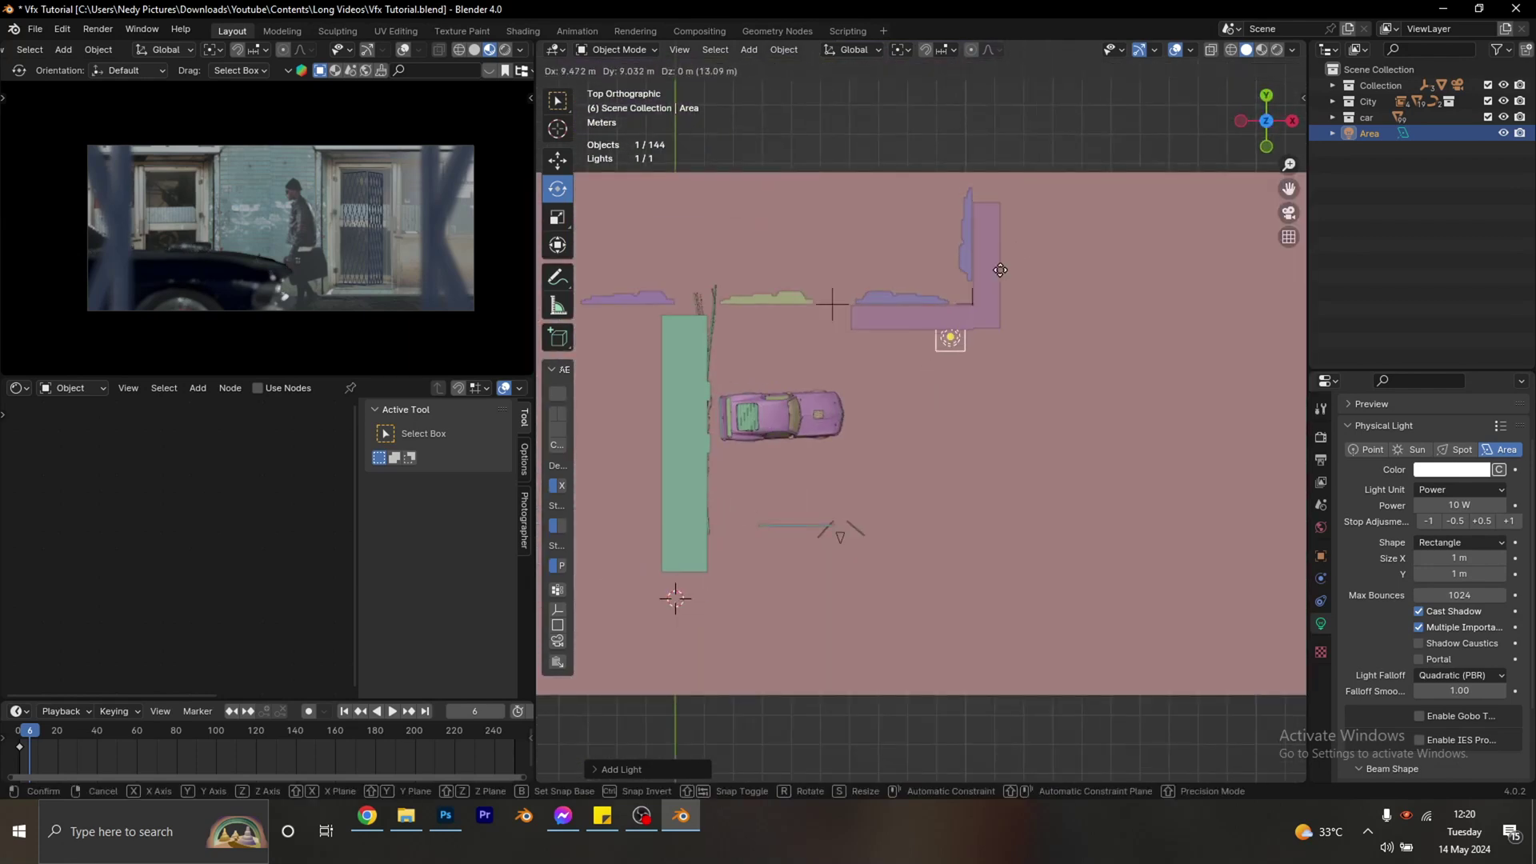
left_click(992, 281)
left_click_drag(943, 375, 958, 367)
middle_click_drag(958, 367, 846, 334)
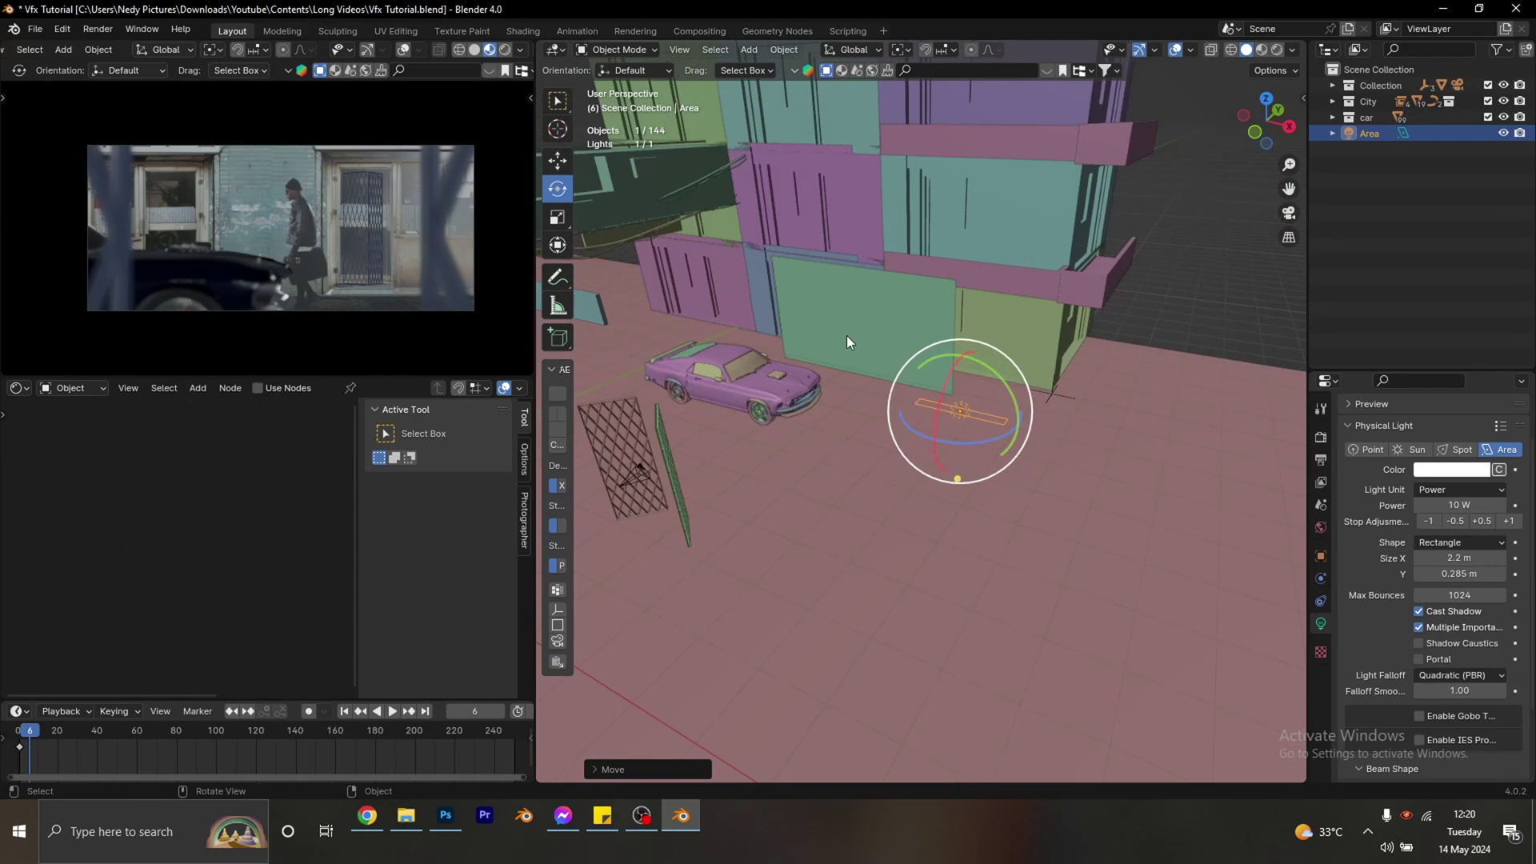
Raise the area light and shift it toward the wall so it sits just under the lowest balcony.
left_click(587, 171)
left_click(560, 165)
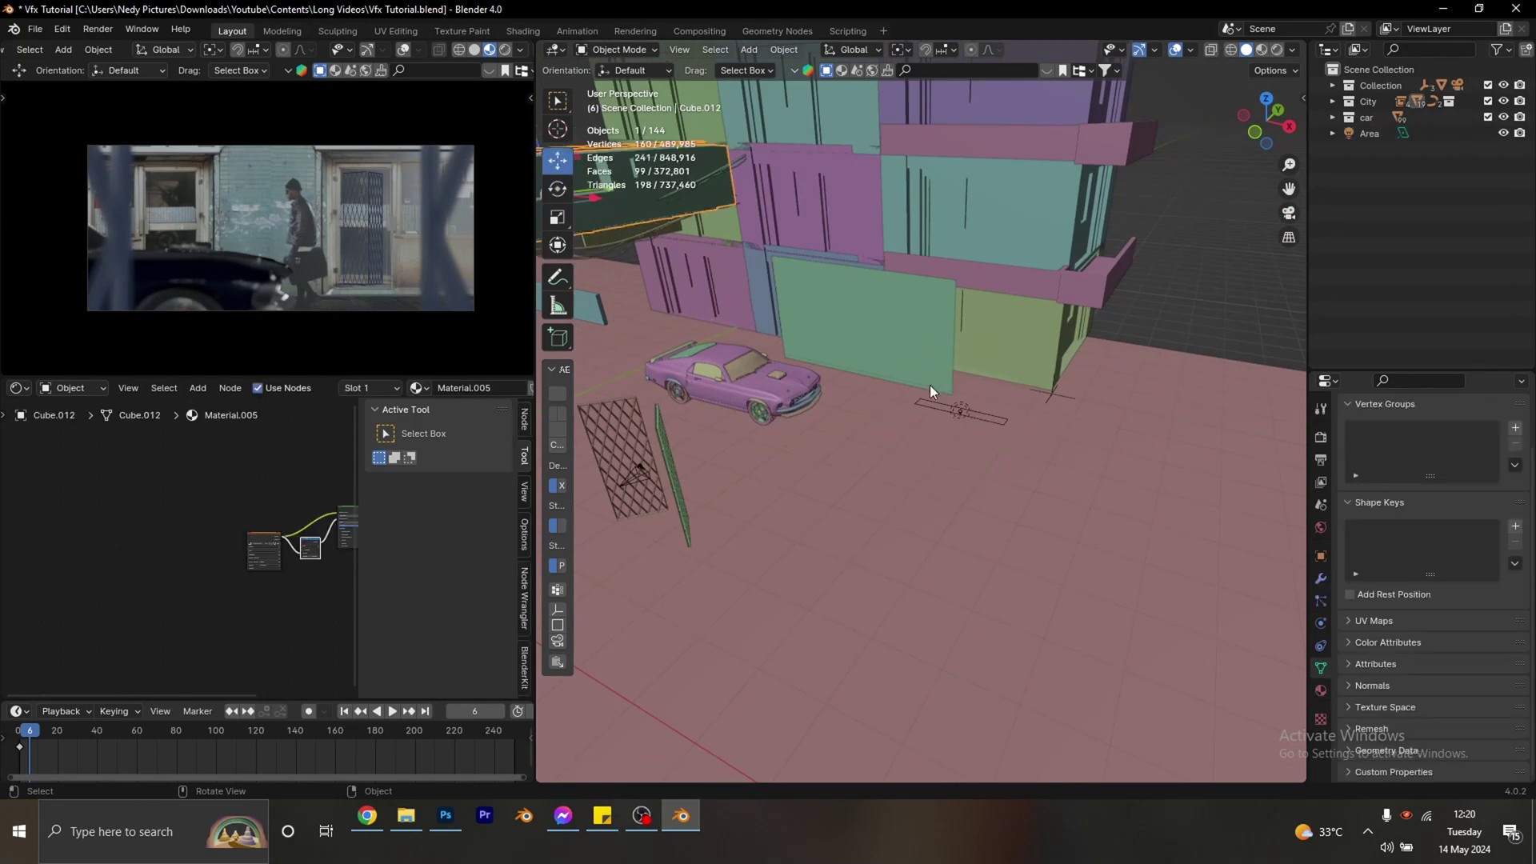
left_click(962, 412)
left_click_drag(967, 367, 967, 261)
middle_click_drag(967, 261, 1017, 318)
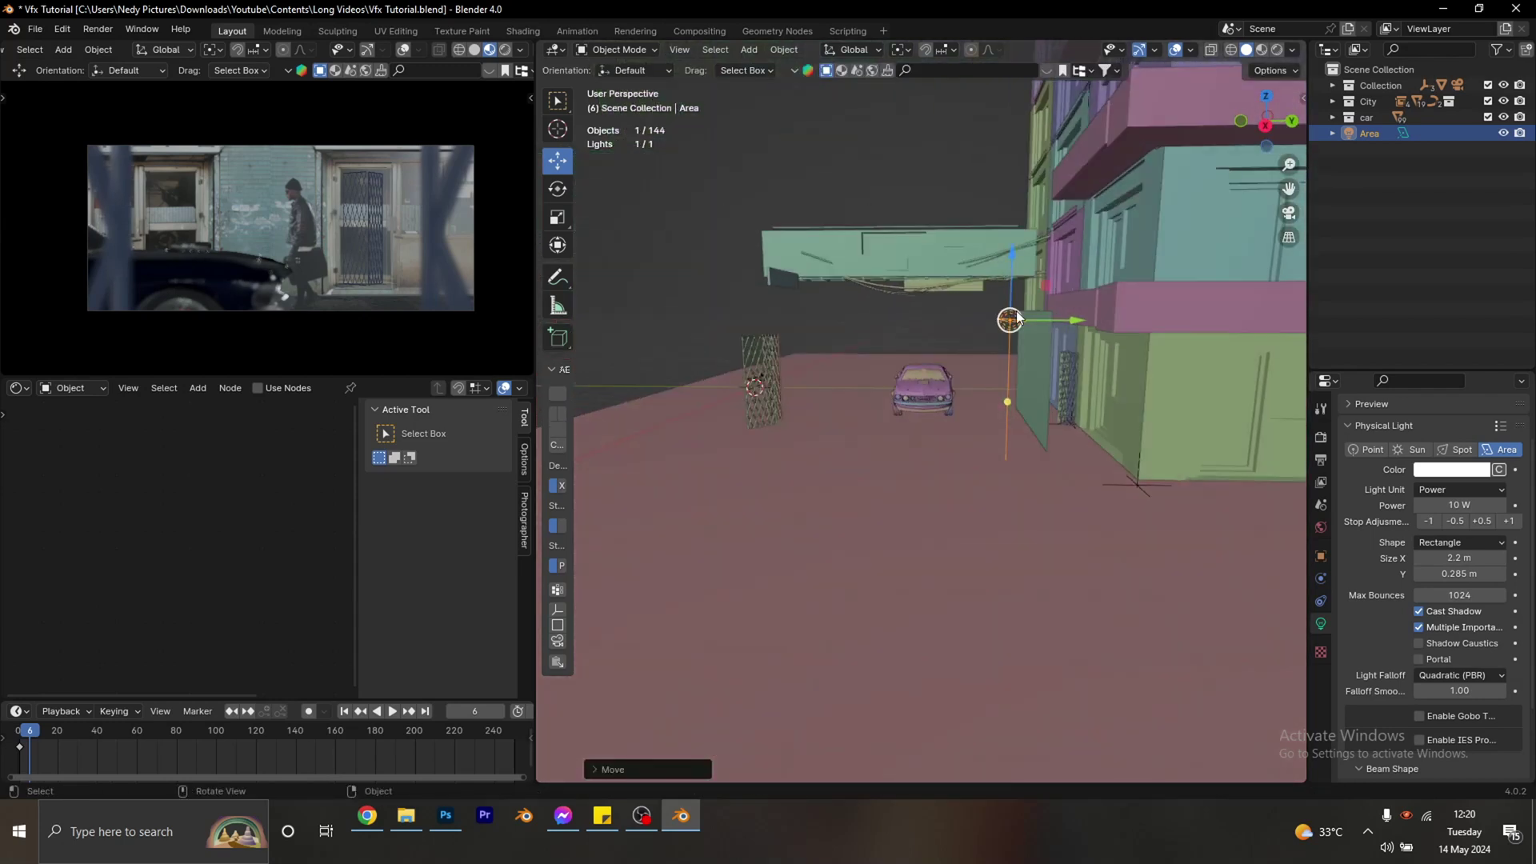
left_click_drag(1058, 321, 1136, 324)
middle_click_drag(1109, 357, 1094, 329)
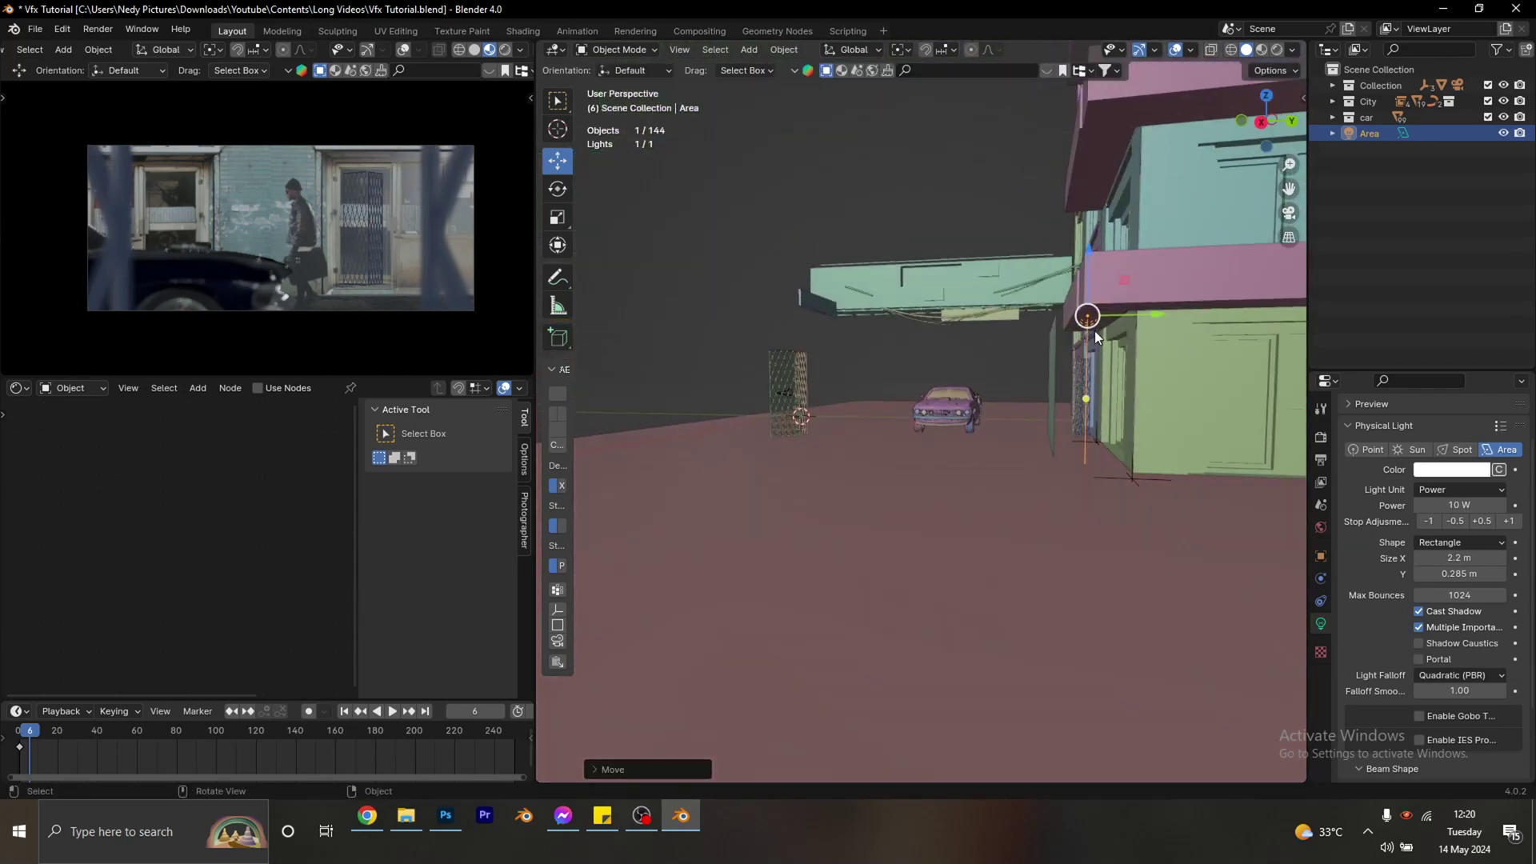
scroll(1095, 329, "up", 2)
left_click_drag(1169, 208, 1227, 277)
scroll(1106, 248, "down", 3)
middle_click_drag(1106, 248, 1016, 320)
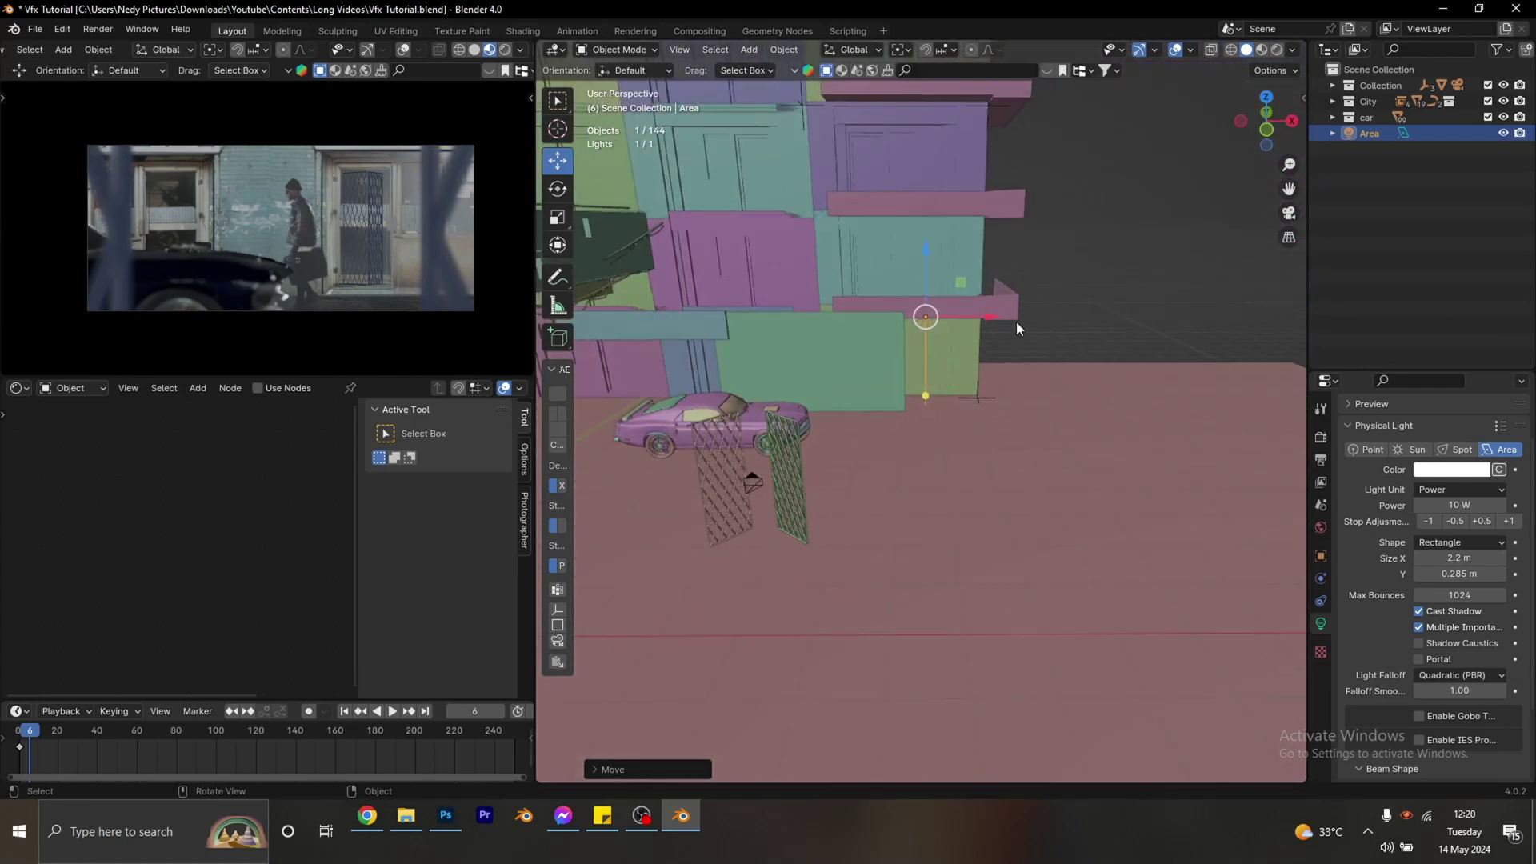
Make a linked duplicate of the area light and raise it along Z to just under the second balcony.
key("KP_1")
scroll(977, 328, "up", 2)
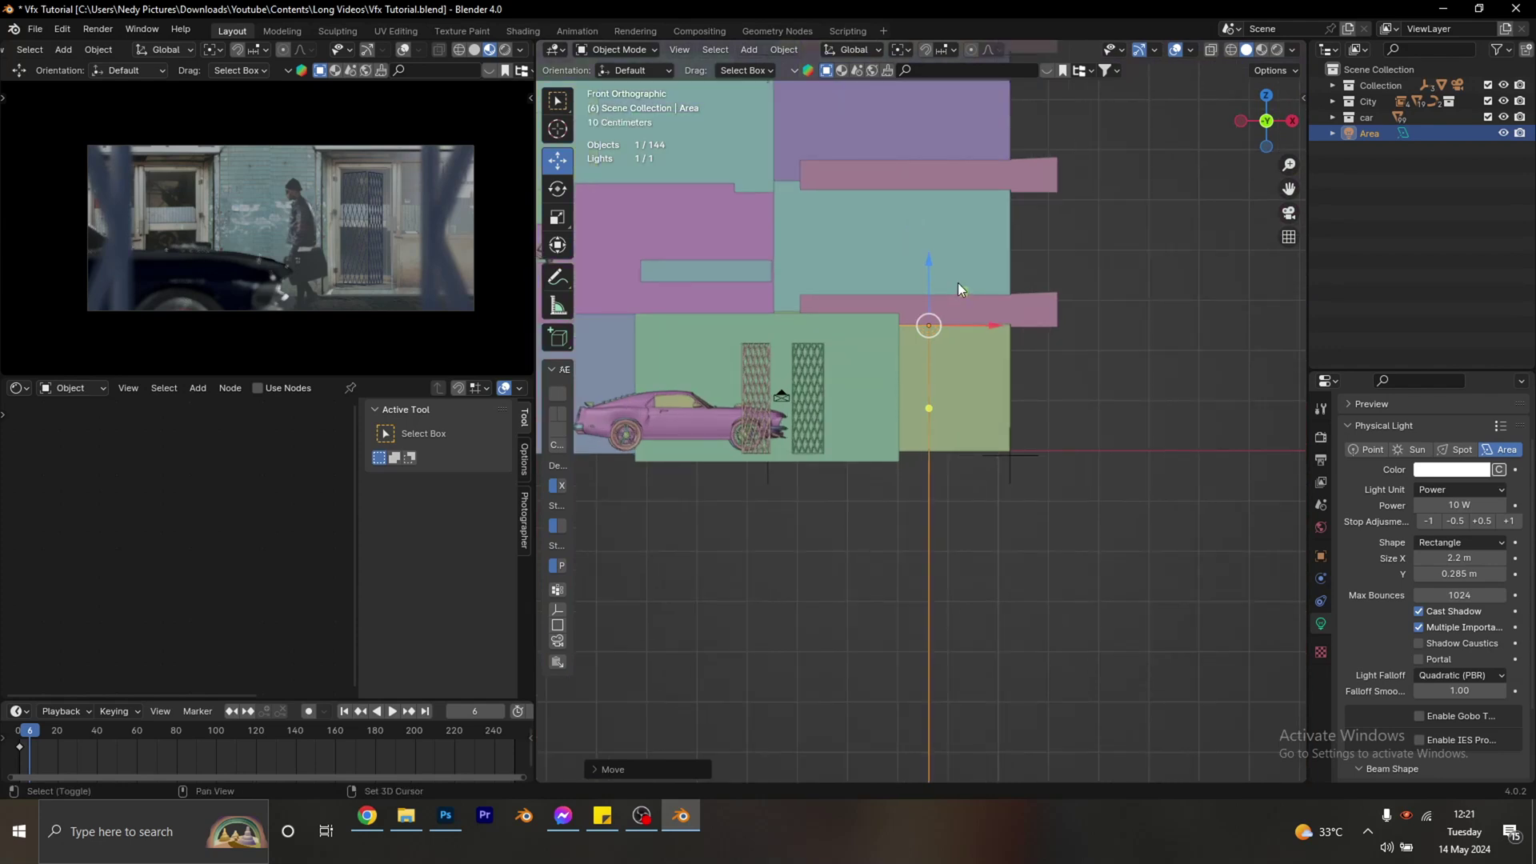
key("alt+d")
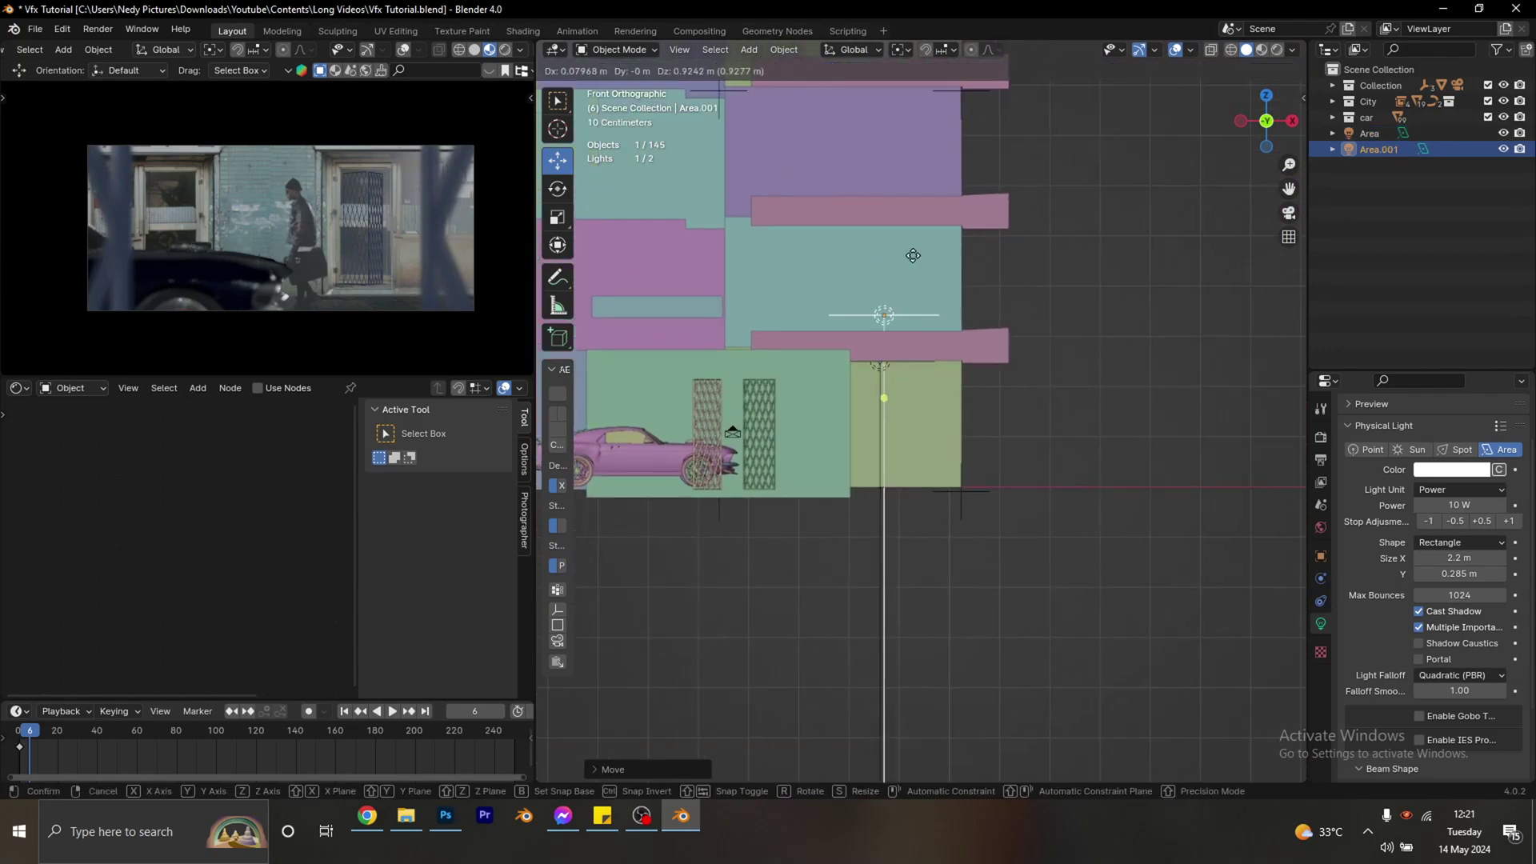
right_click(885, 307)
key("g")
key("z")
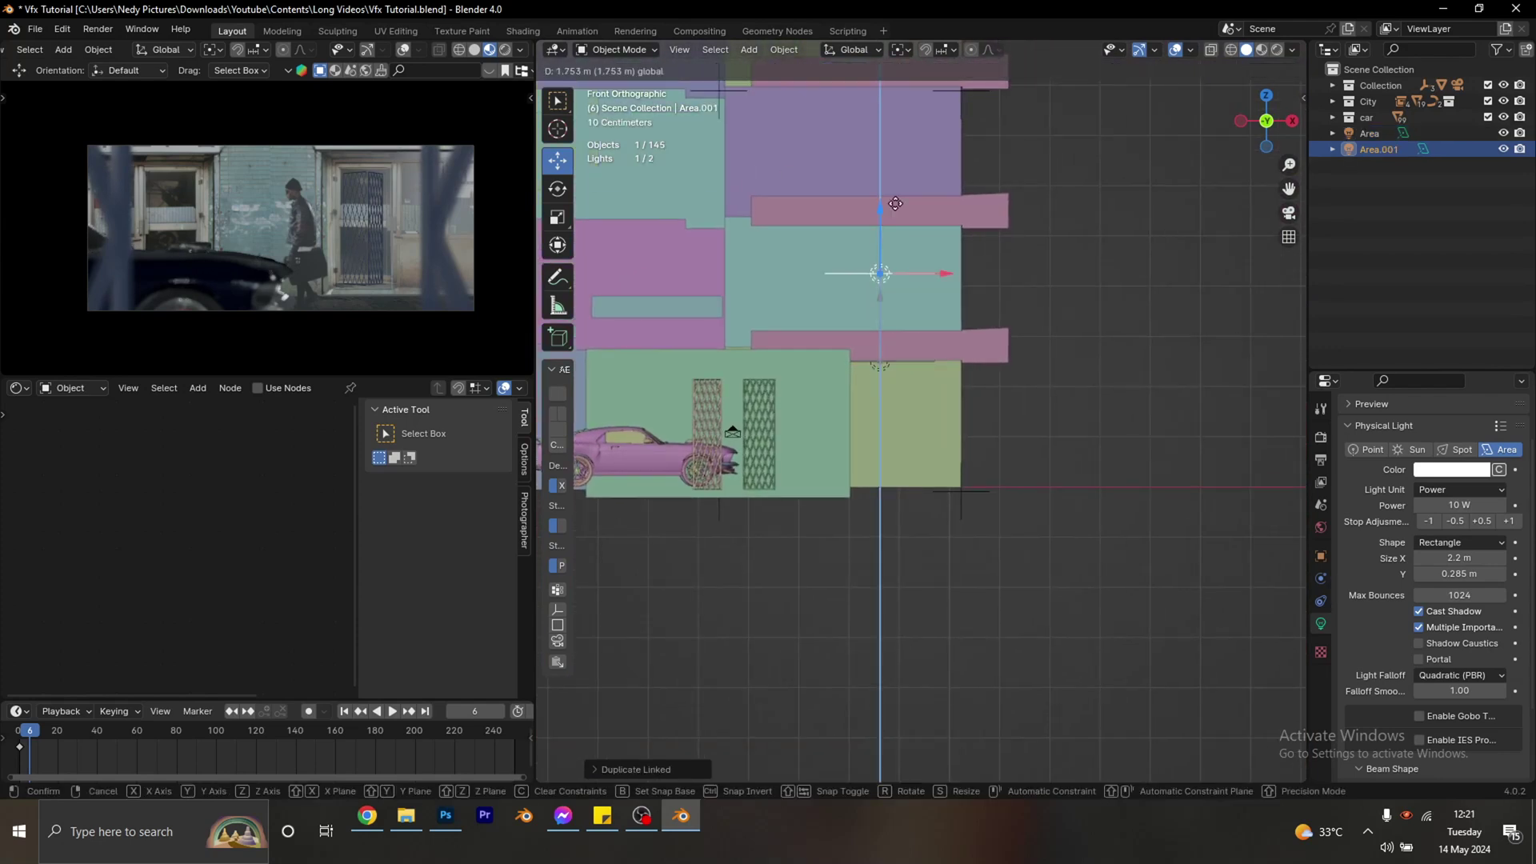
left_click(895, 168)
Make three more linked duplicates of the light, raised along Z to sit under each of the remaining upper balconies.
scroll(912, 204, "down", 2)
middle_click_drag(917, 207, 886, 342, "shift")
key("alt+d")
key("z")
left_click(870, 260)
key("alt+d")
key("z")
left_click(863, 188)
key("alt+d")
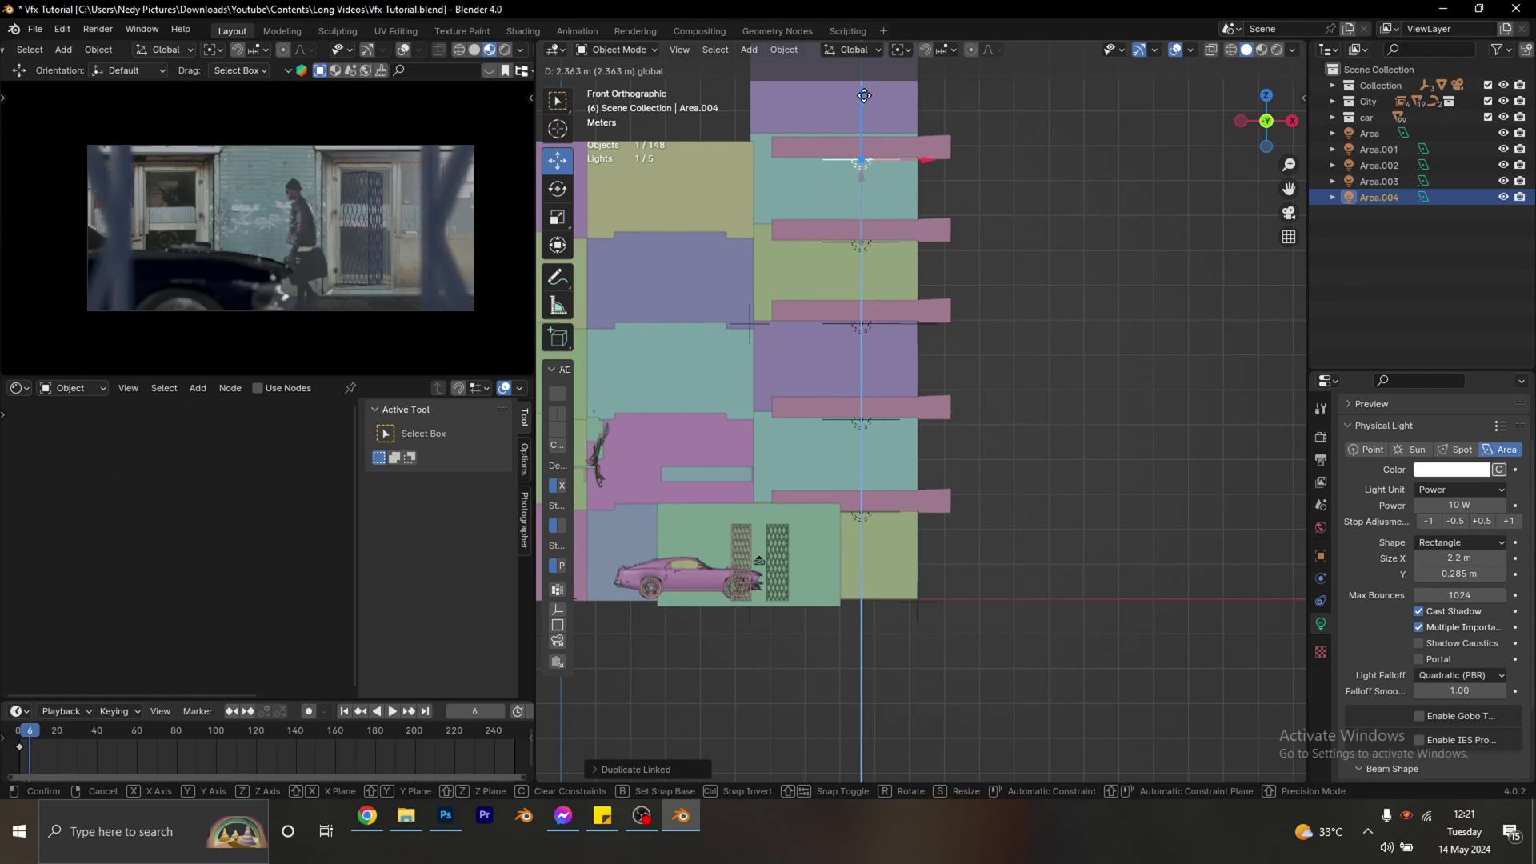
left_click(872, 129)
Select all five area lights and save the file.
scroll(873, 133, "down", 2)
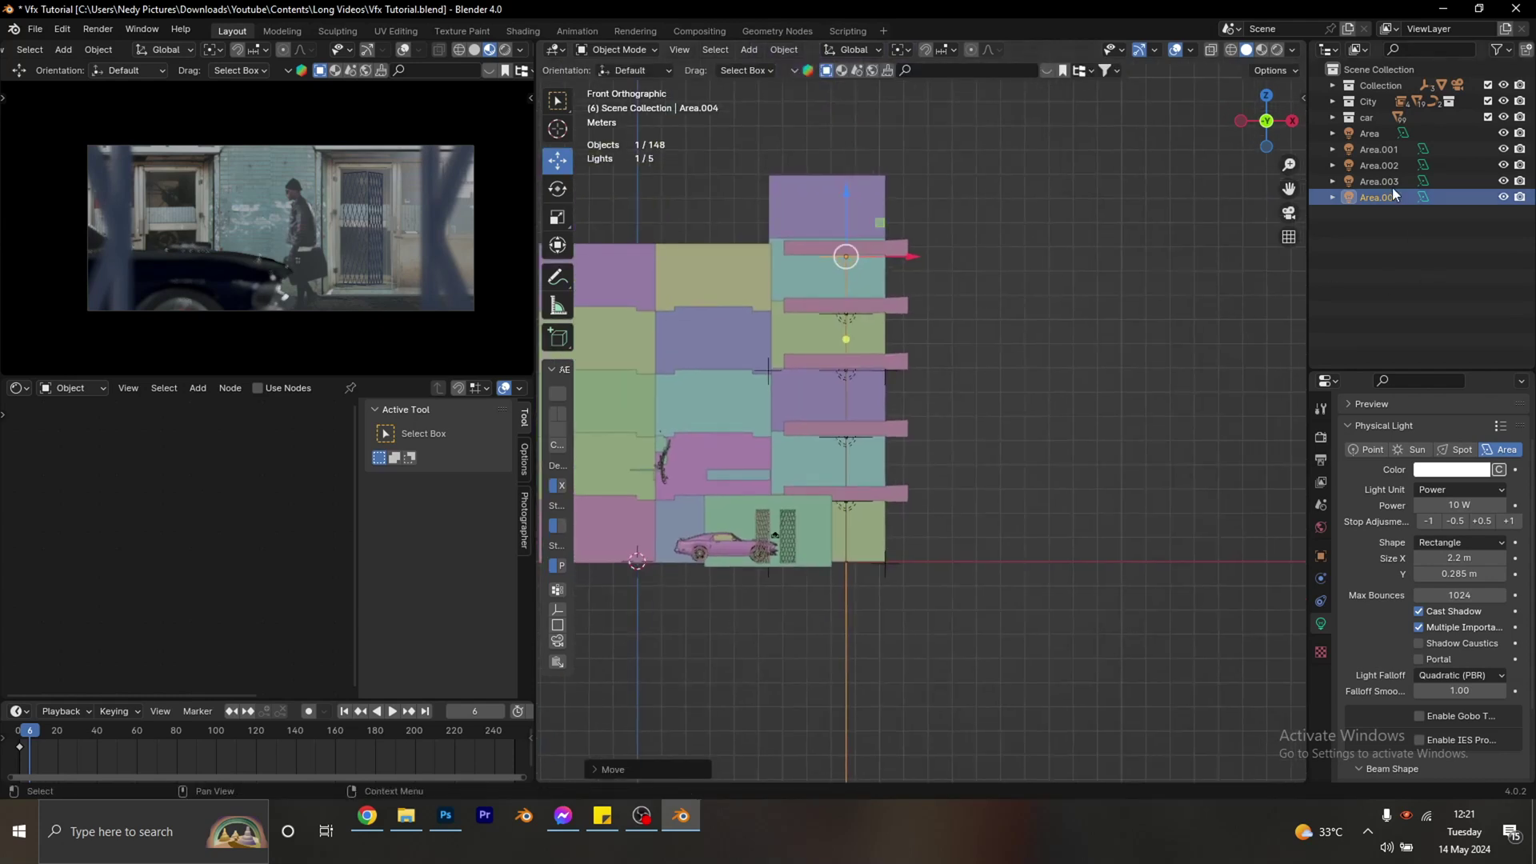
left_click(1368, 133, "shift")
middle_click_drag(981, 272, 867, 324)
scroll(965, 368, "up", 2)
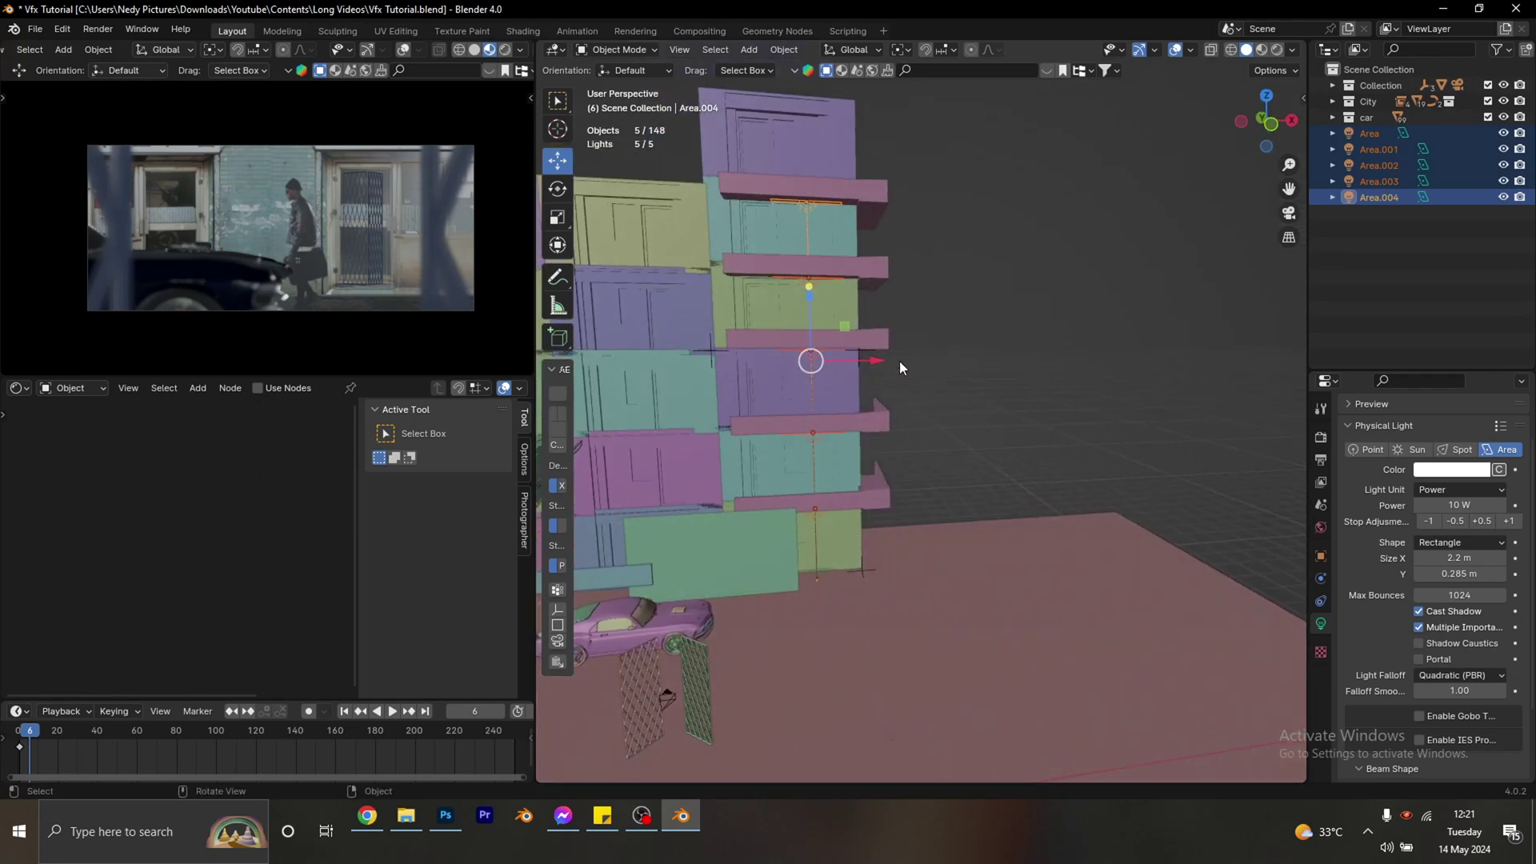
mouse_move(876, 354)
left_mouse_down()
mouse_move(847, 352)
mouse_move(870, 347)
left_mouse_up()
key("ctrl+s")
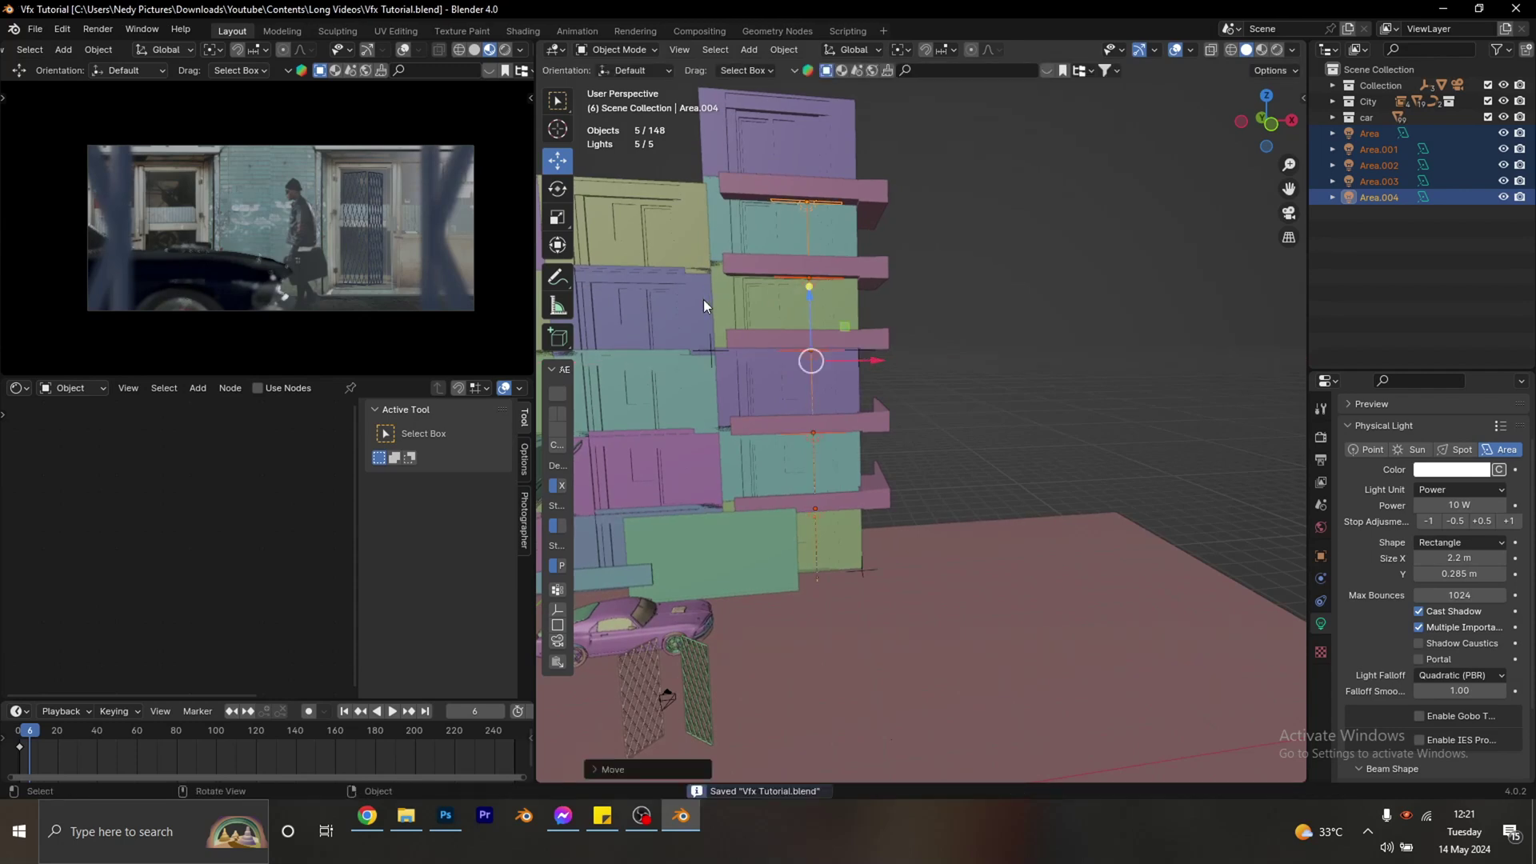
Enable Scene Lights and Scene World in the camera viewport's material preview shading.
scroll(339, 188, "down", 3)
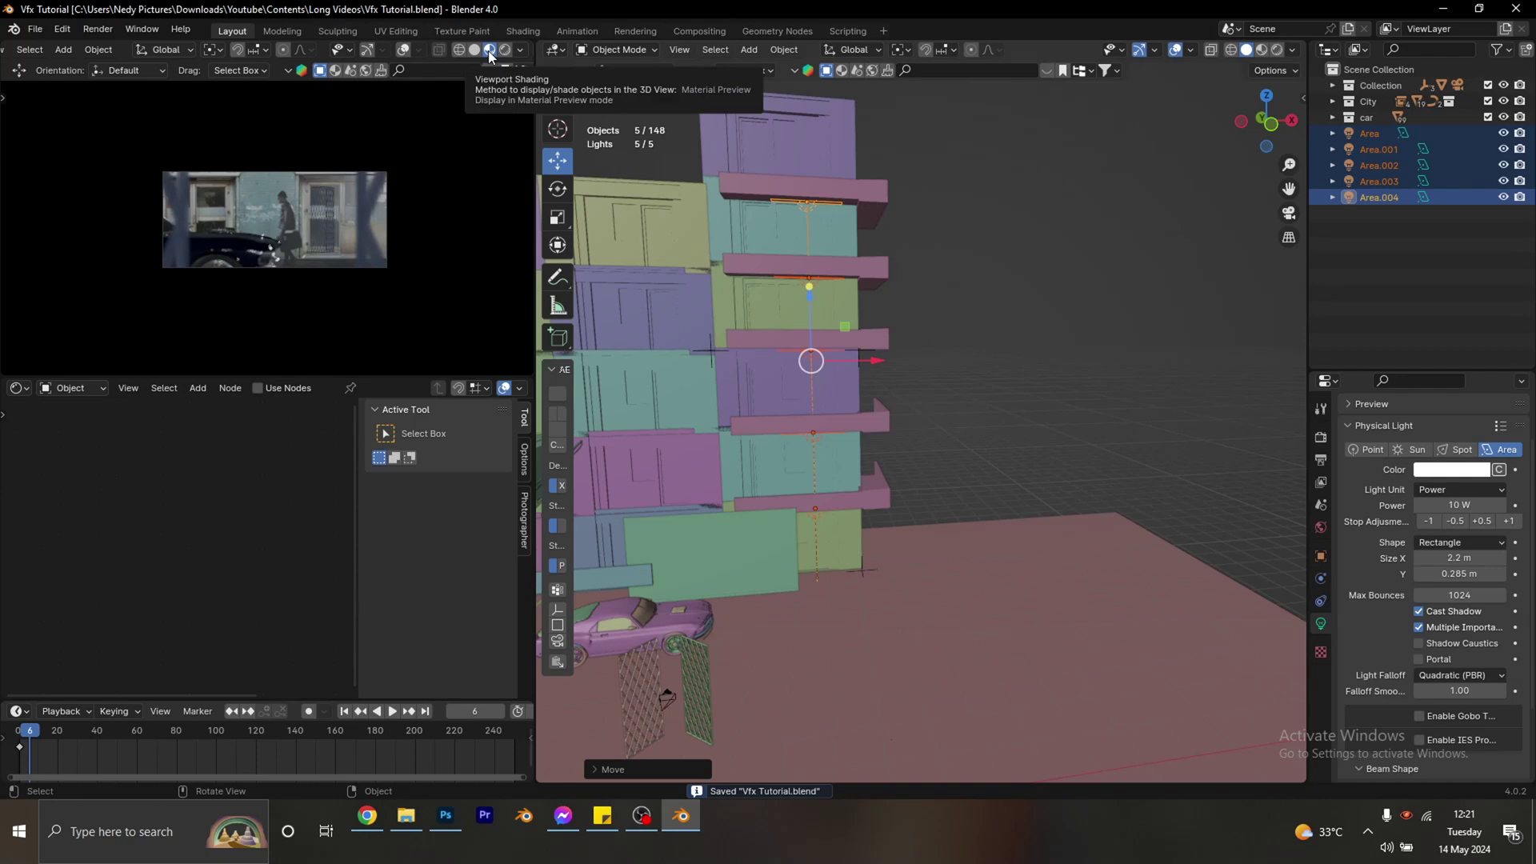
left_click(520, 51)
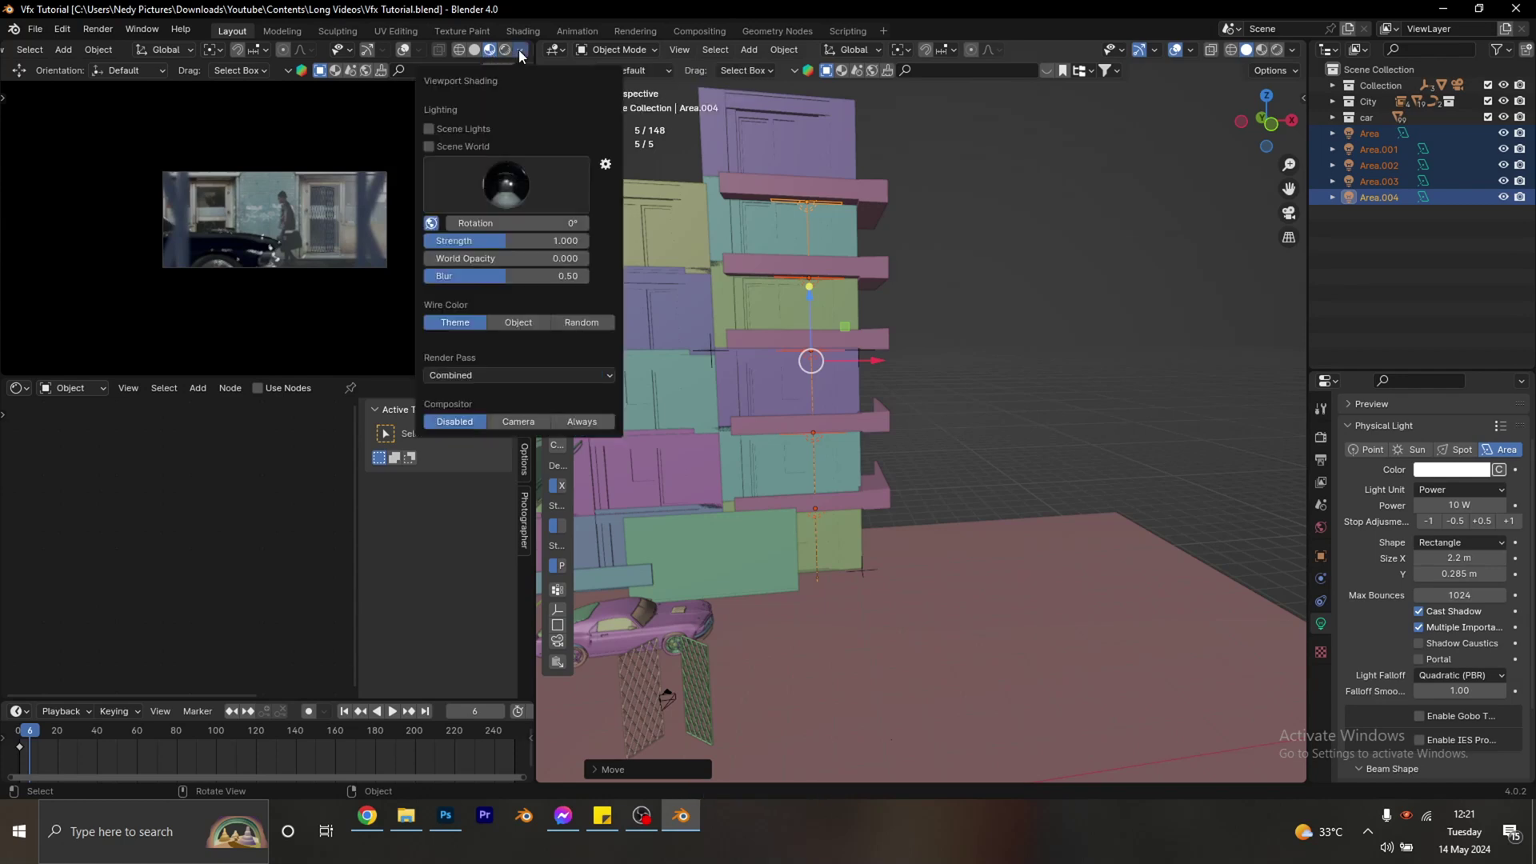
left_click(439, 127)
left_click(431, 147)
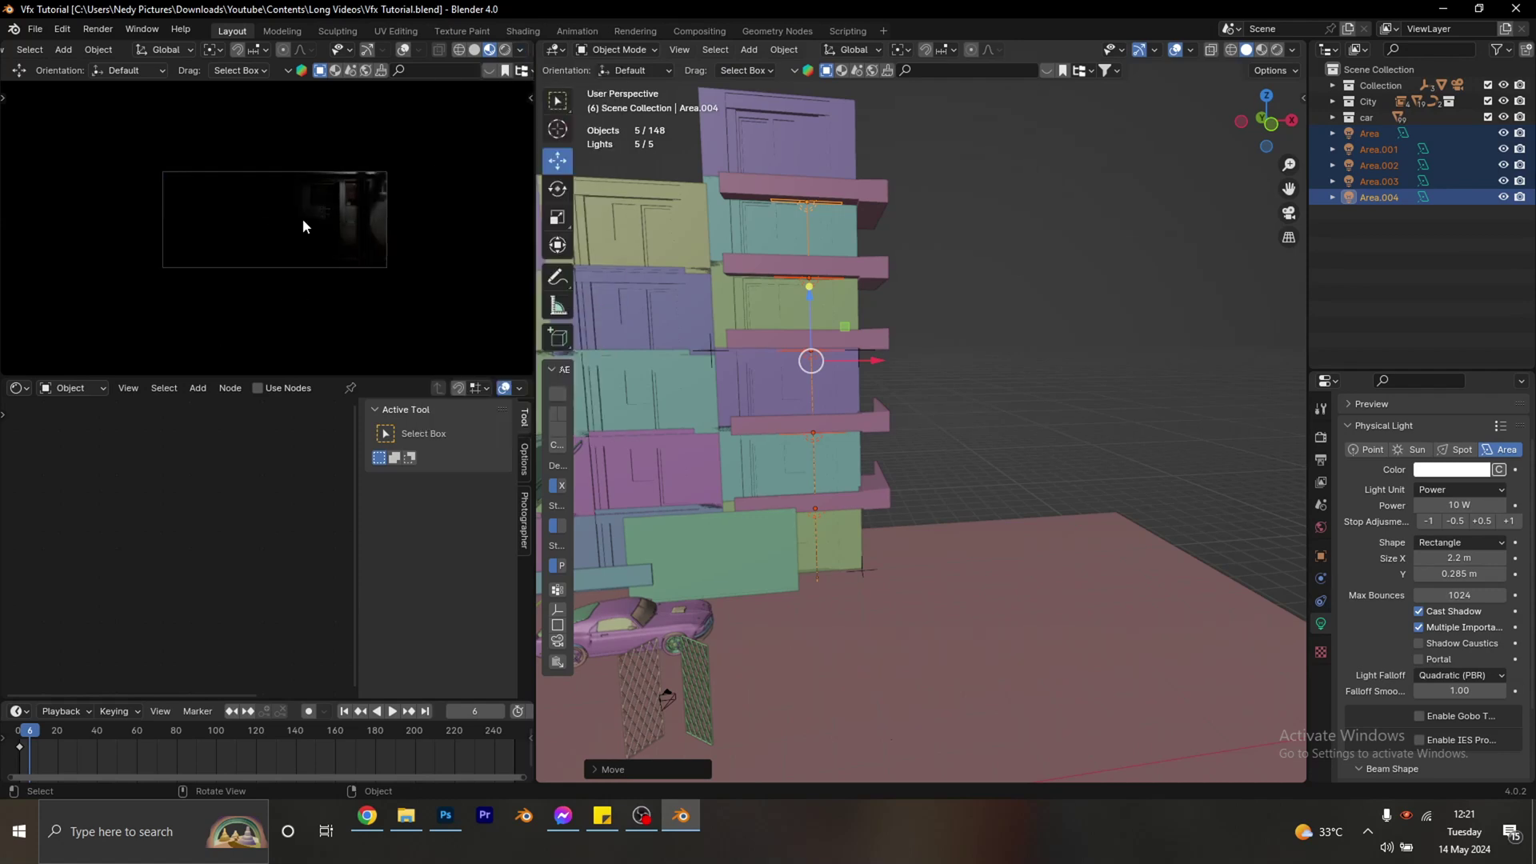
Make linked duplicates of the five area lights and move them along negative X to the building's middle section.
middle_click_drag(664, 442, 901, 353)
key("KP_1")
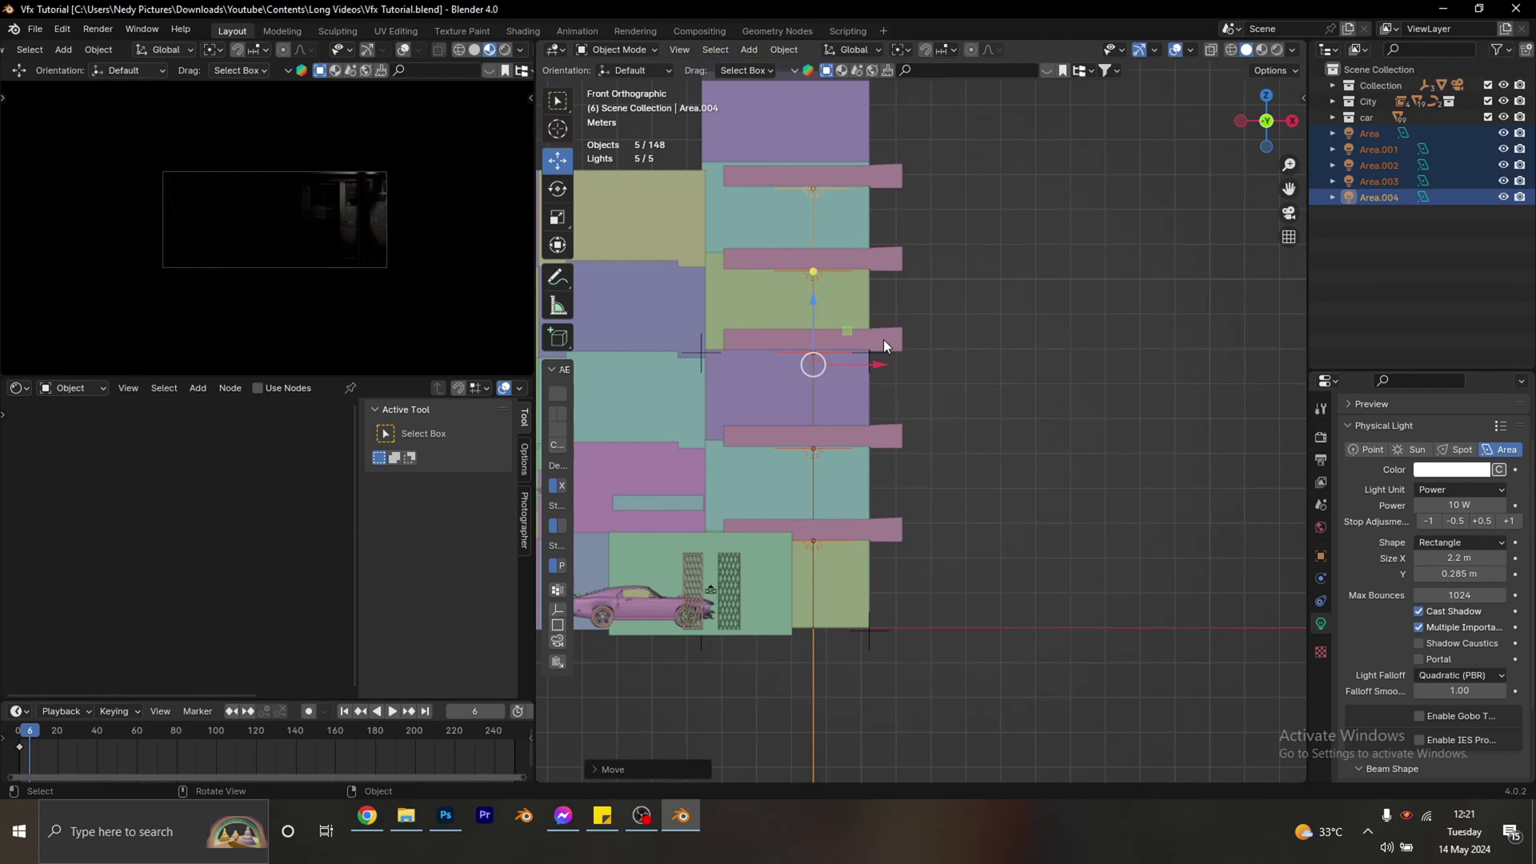
scroll(884, 339, "down", 6)
scroll(912, 358, "up", 5)
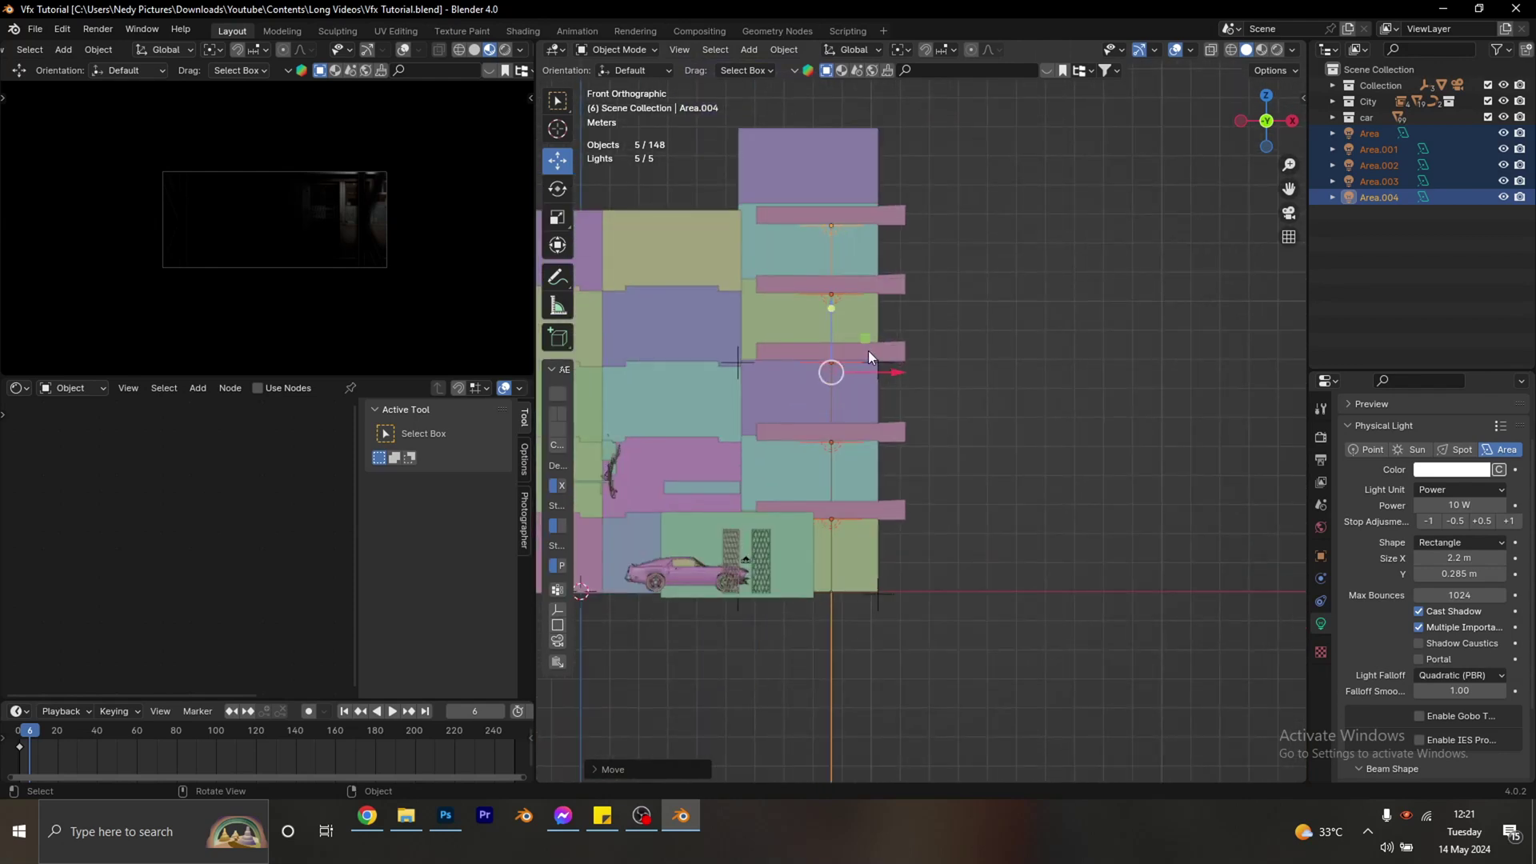
scroll(868, 356, "down", 2)
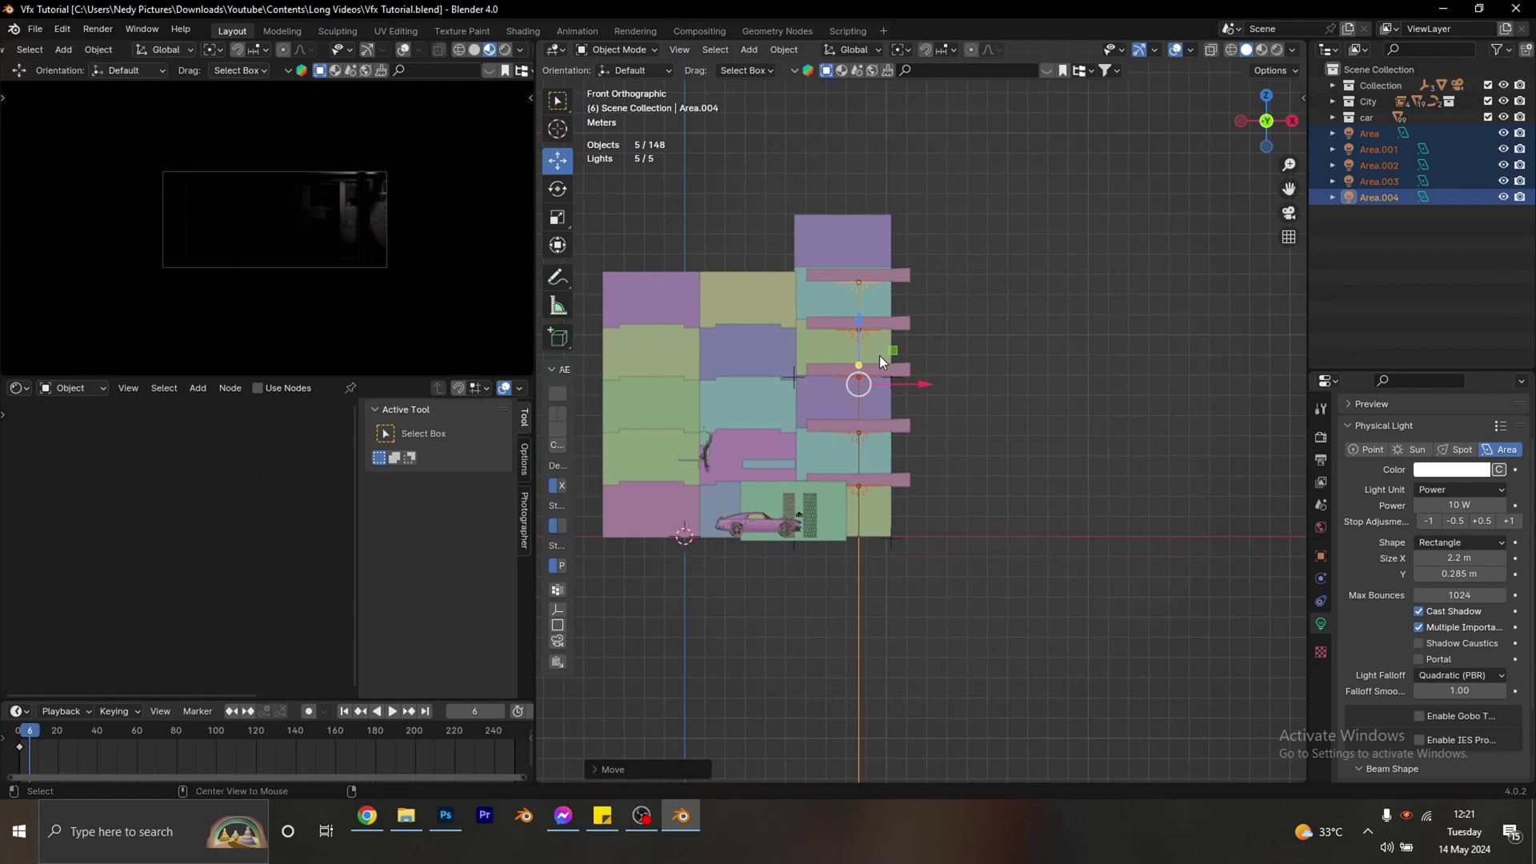
key("alt+d")
right_click(880, 355)
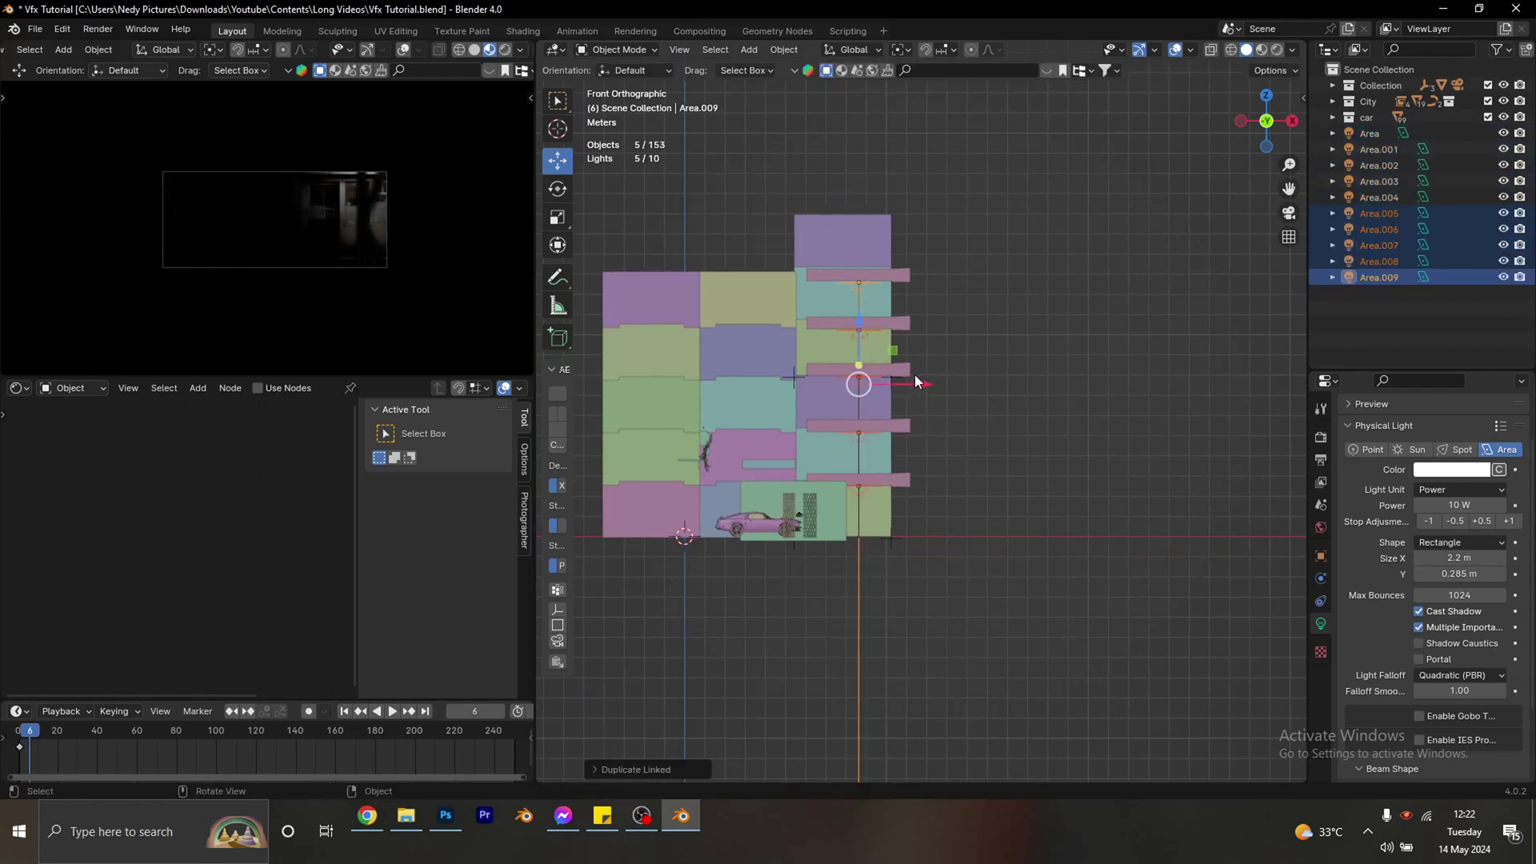
left_click_drag(917, 382, 782, 375)
scroll(871, 376, "up", 3)
scroll(870, 372, "down", 2)
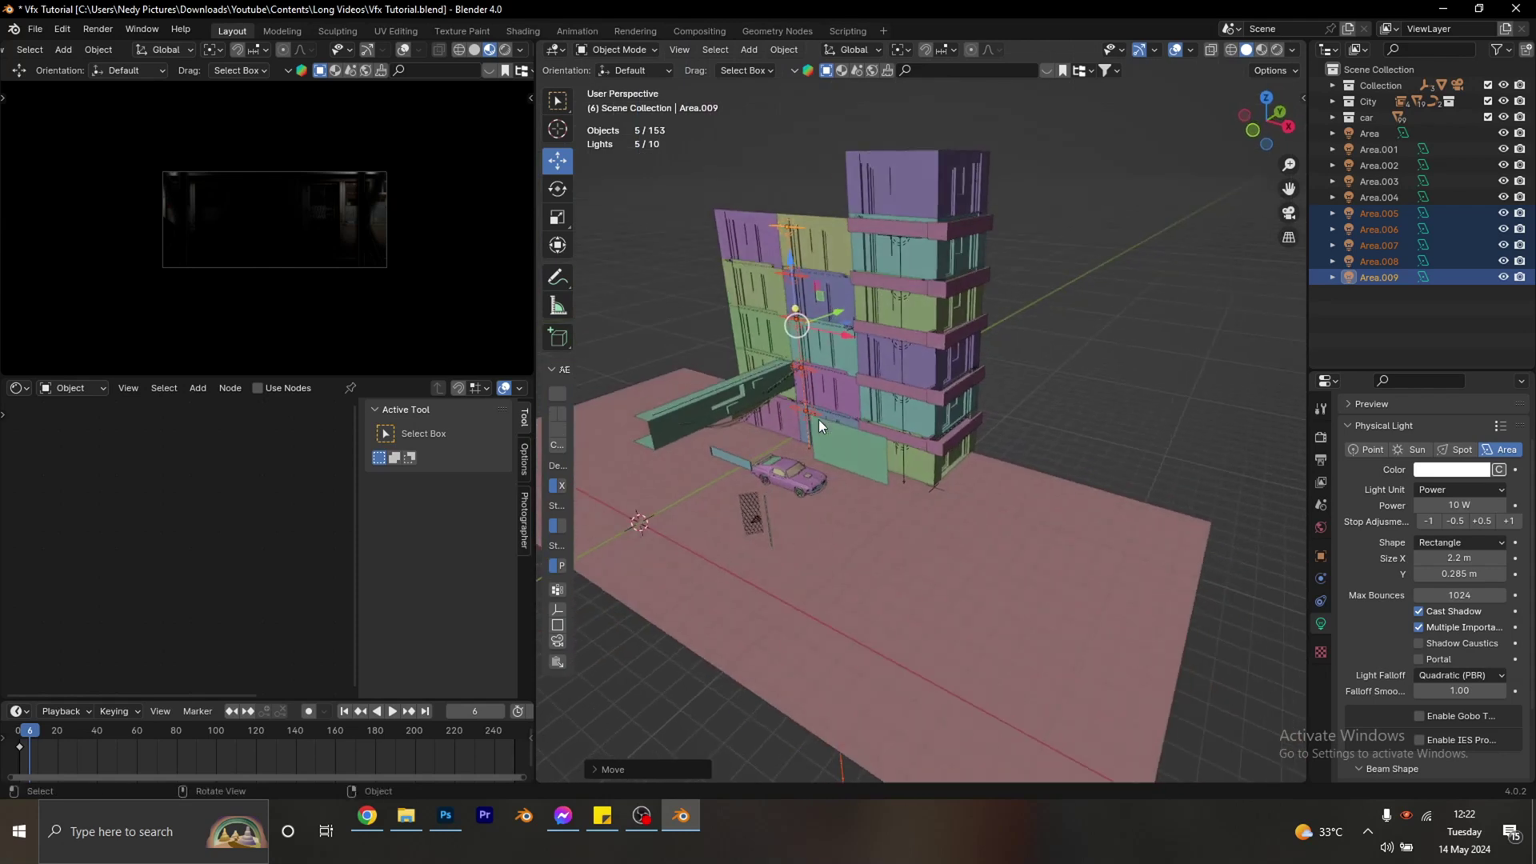
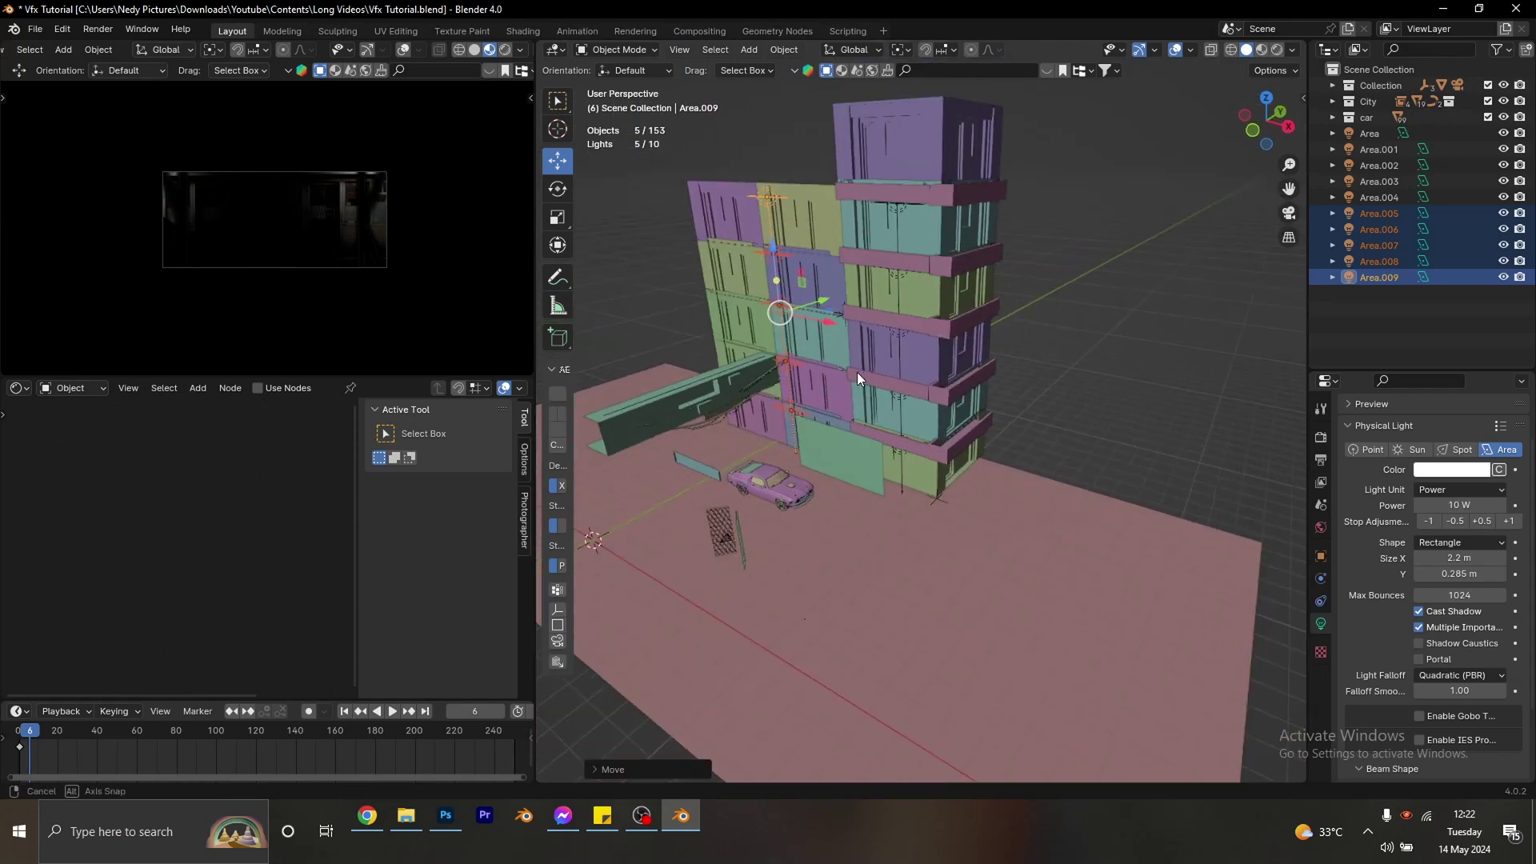
scroll(865, 402, "down", 2)
Add a sun light and move it high above the car in front of the building.
key("shift+a")
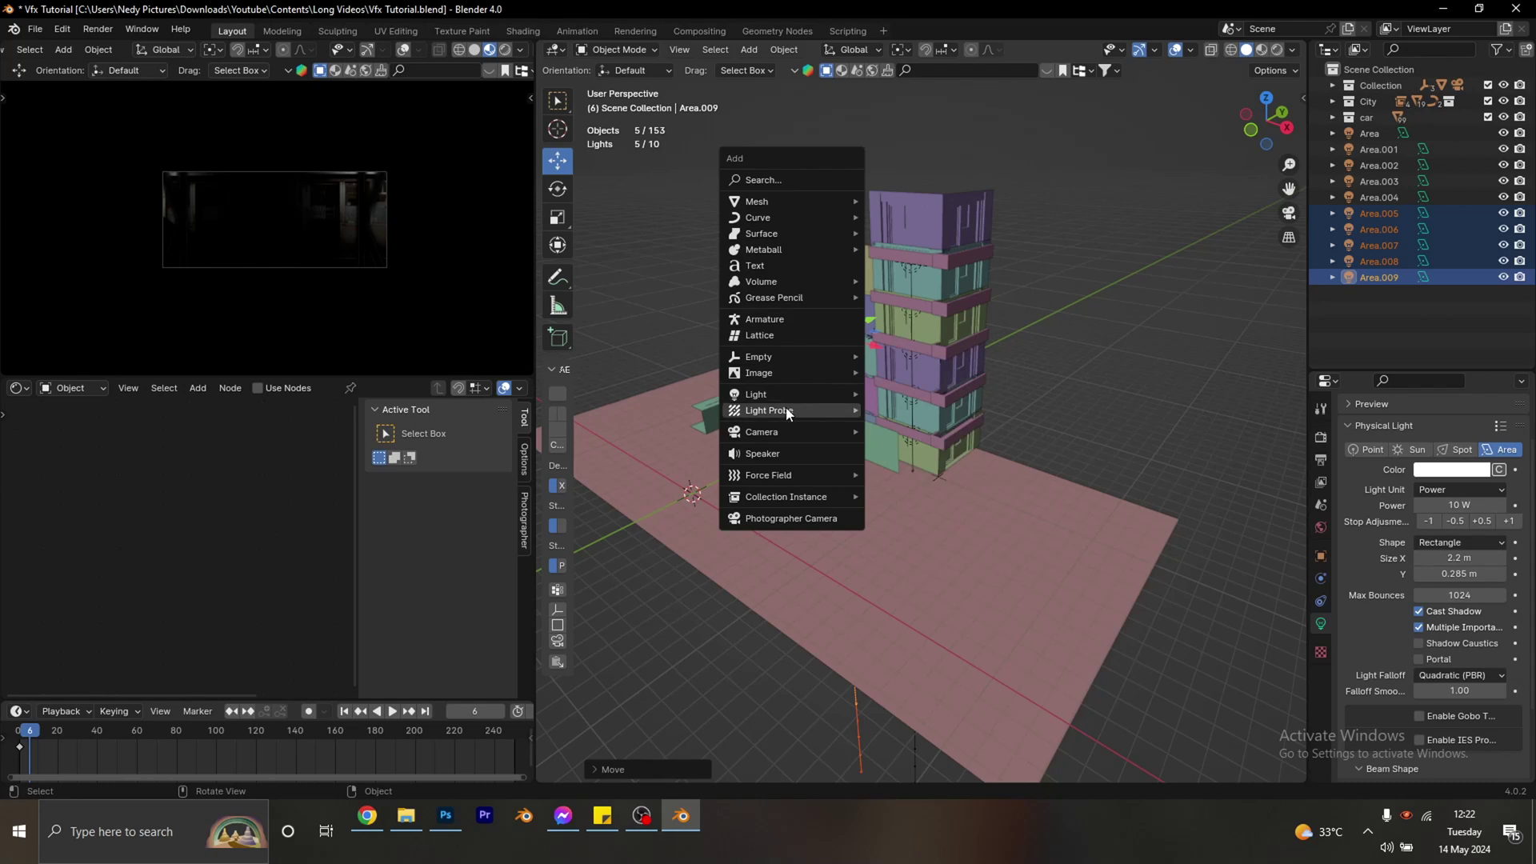
mouse_move(787, 394)
left_click(899, 411)
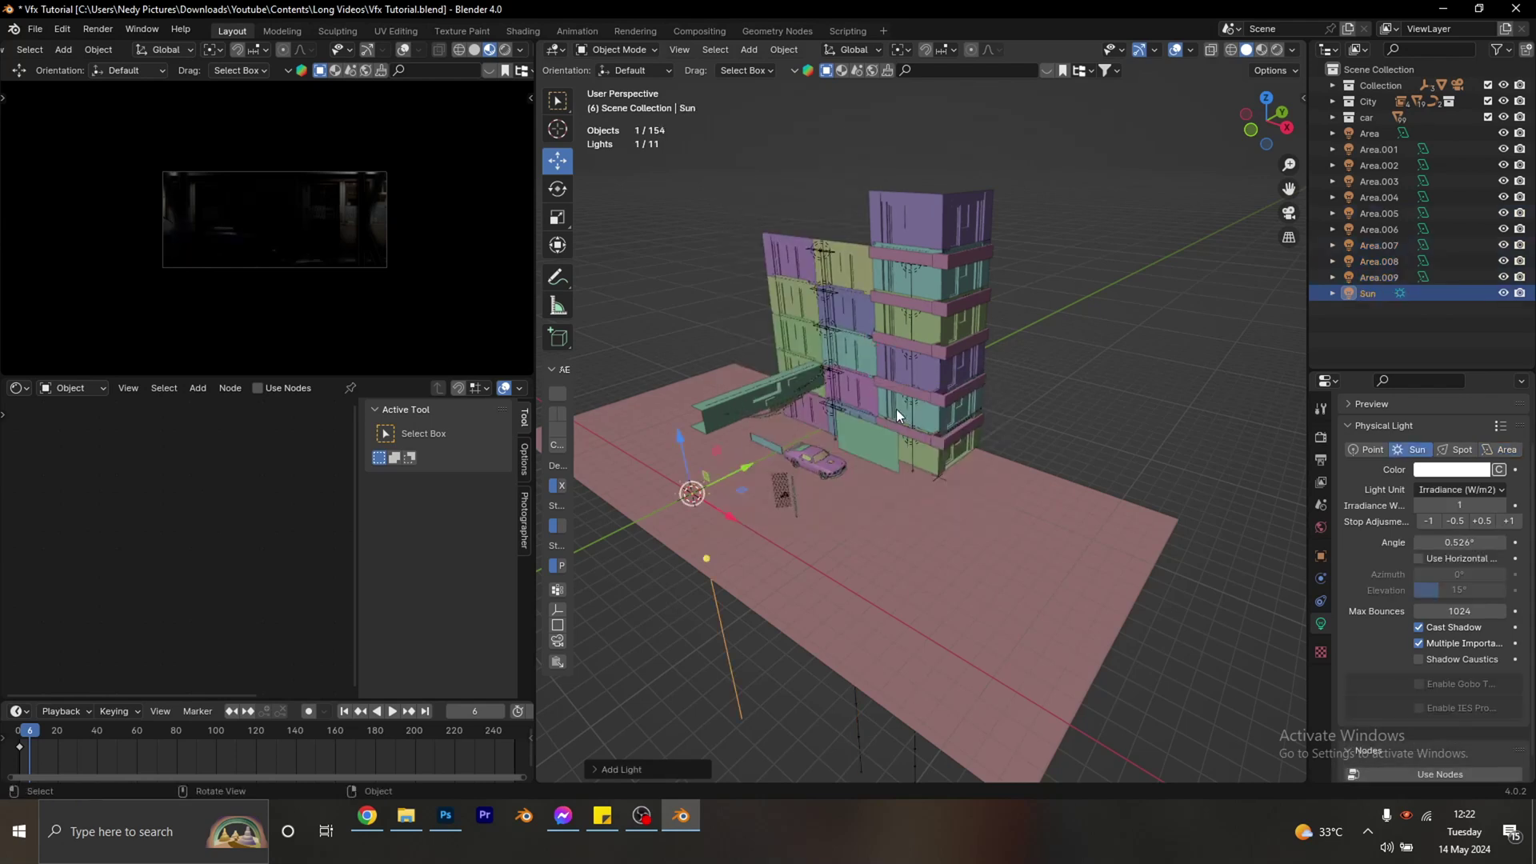
left_click_drag(746, 464, 882, 506)
left_click_drag(835, 430, 810, 189)
Tilt the sun light roughly 10° around the Y axis in the front view and save the file.
key("KP_1")
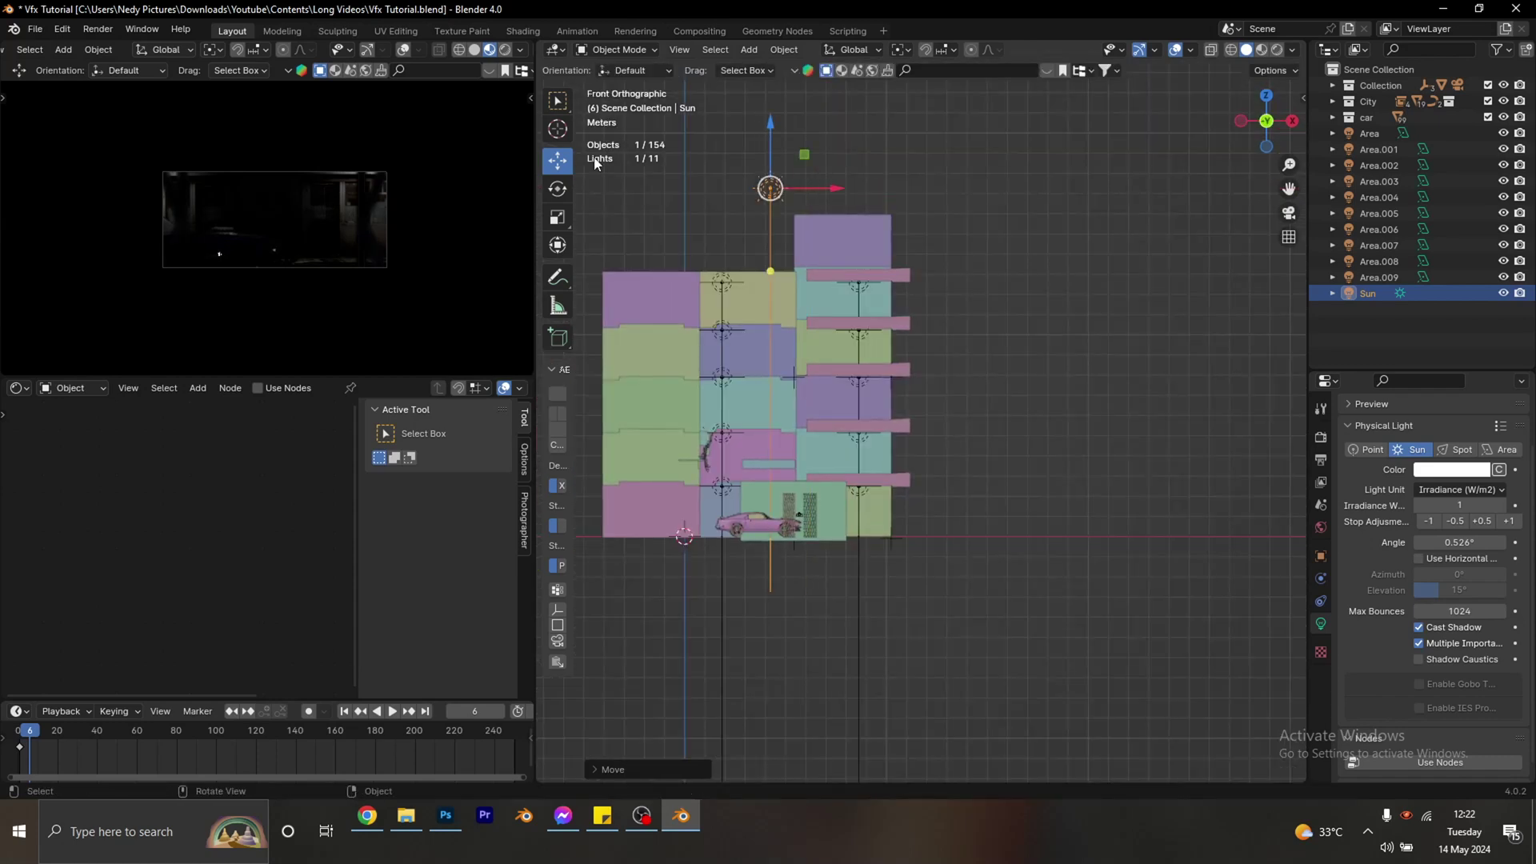
left_click(564, 189)
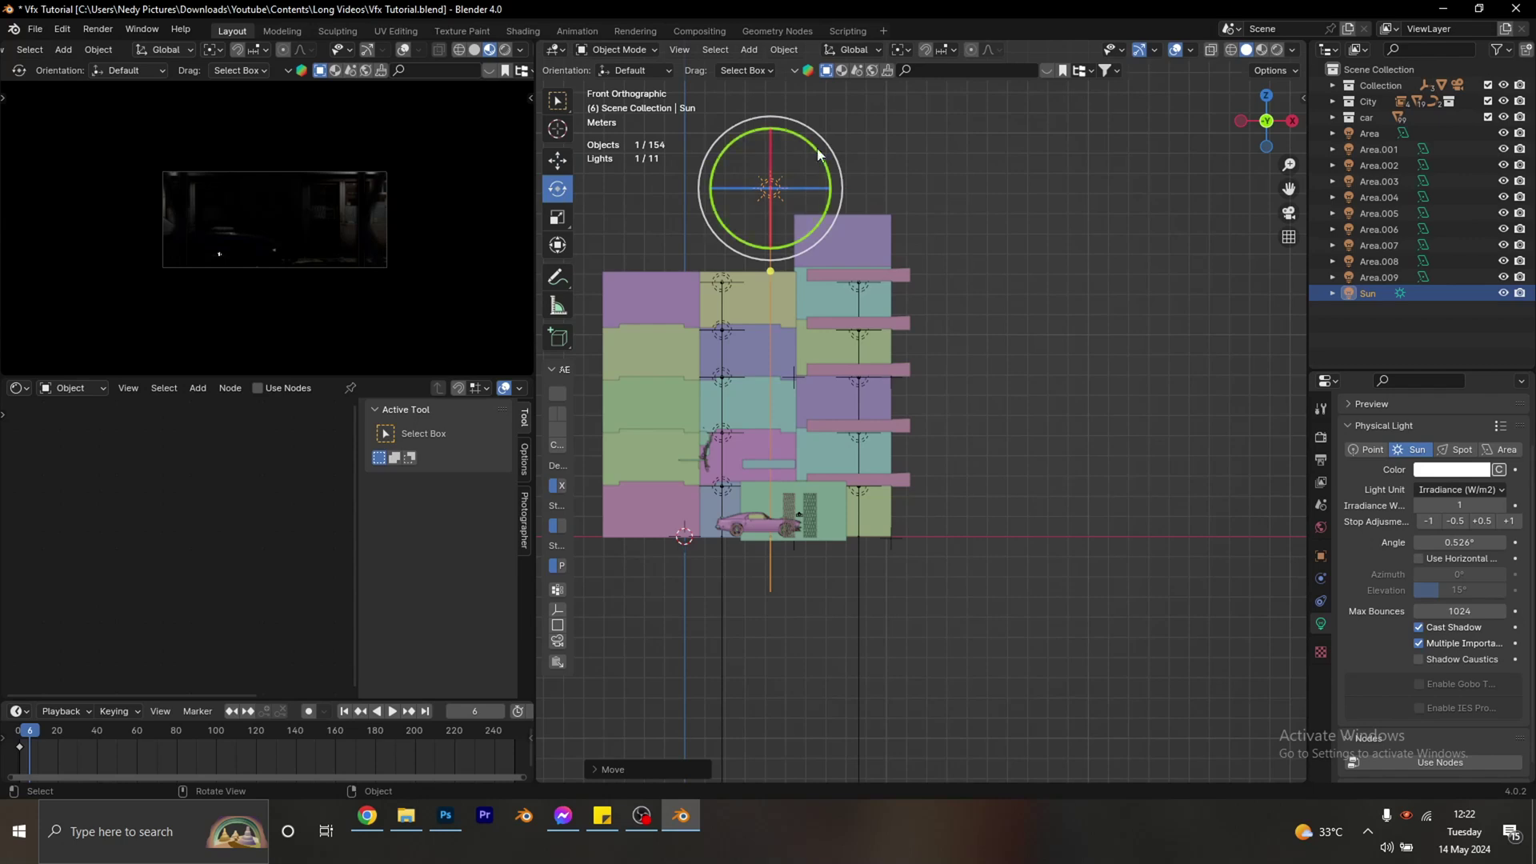
mouse_move(816, 152)
left_mouse_down()
mouse_move(821, 166)
mouse_move(817, 133)
left_mouse_up()
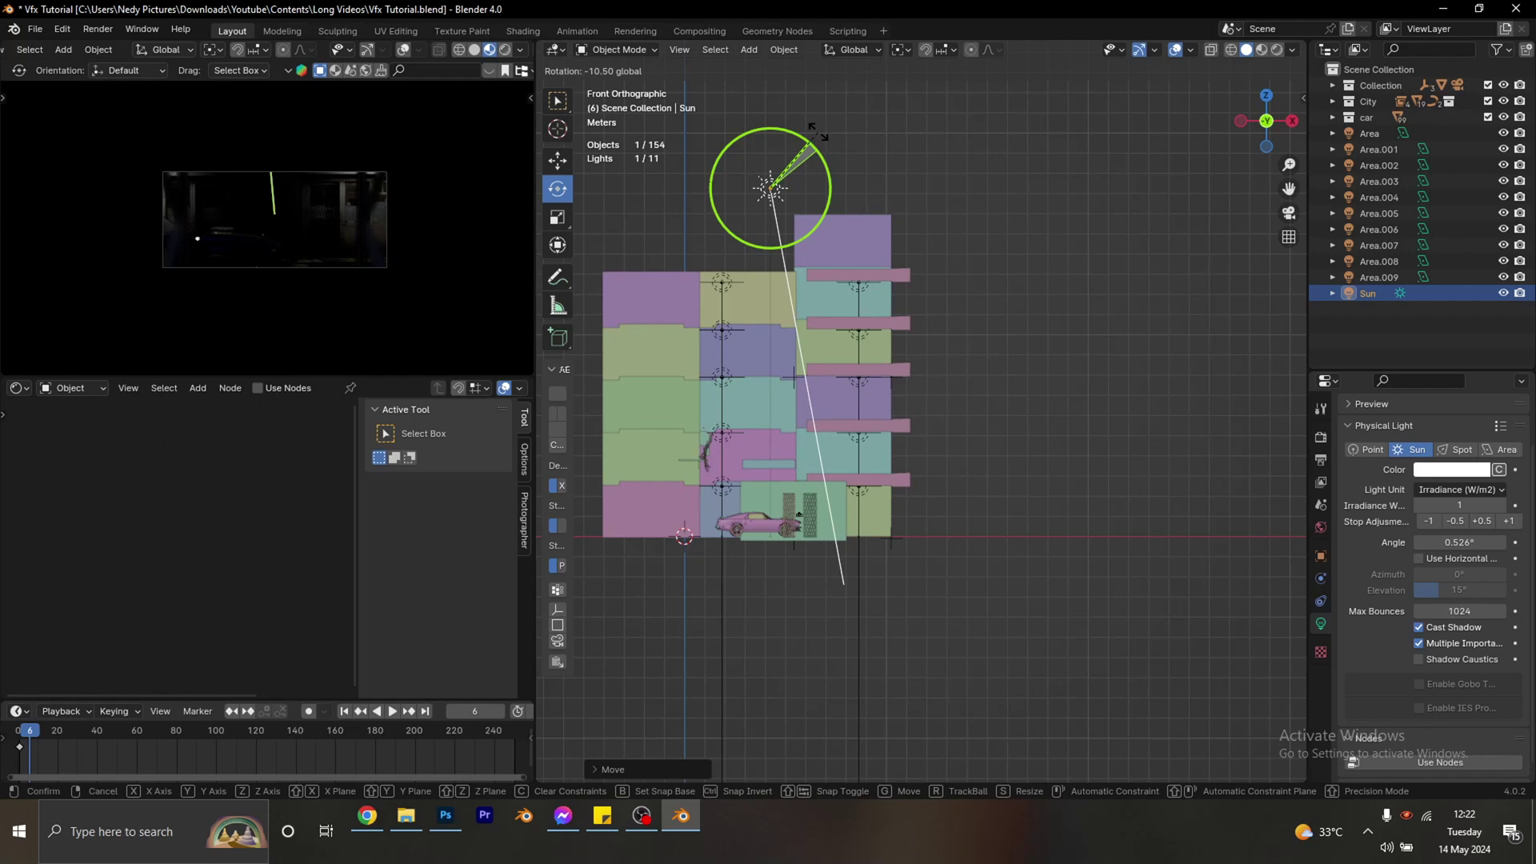
left_click_drag(816, 132, 816, 128)
middle_click_drag(920, 212, 853, 242)
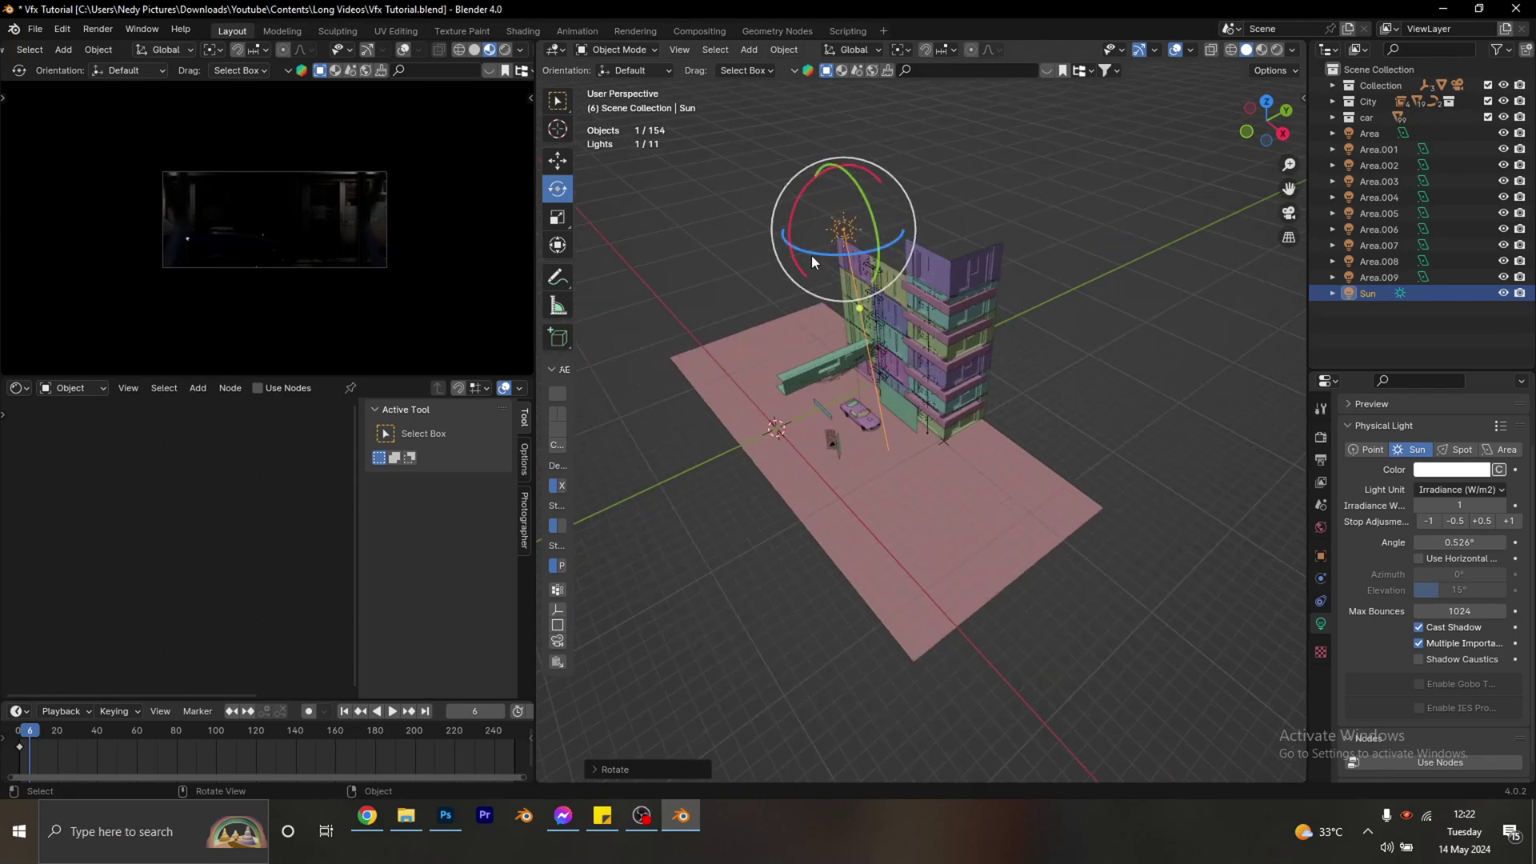
scroll(842, 278, "down", 2)
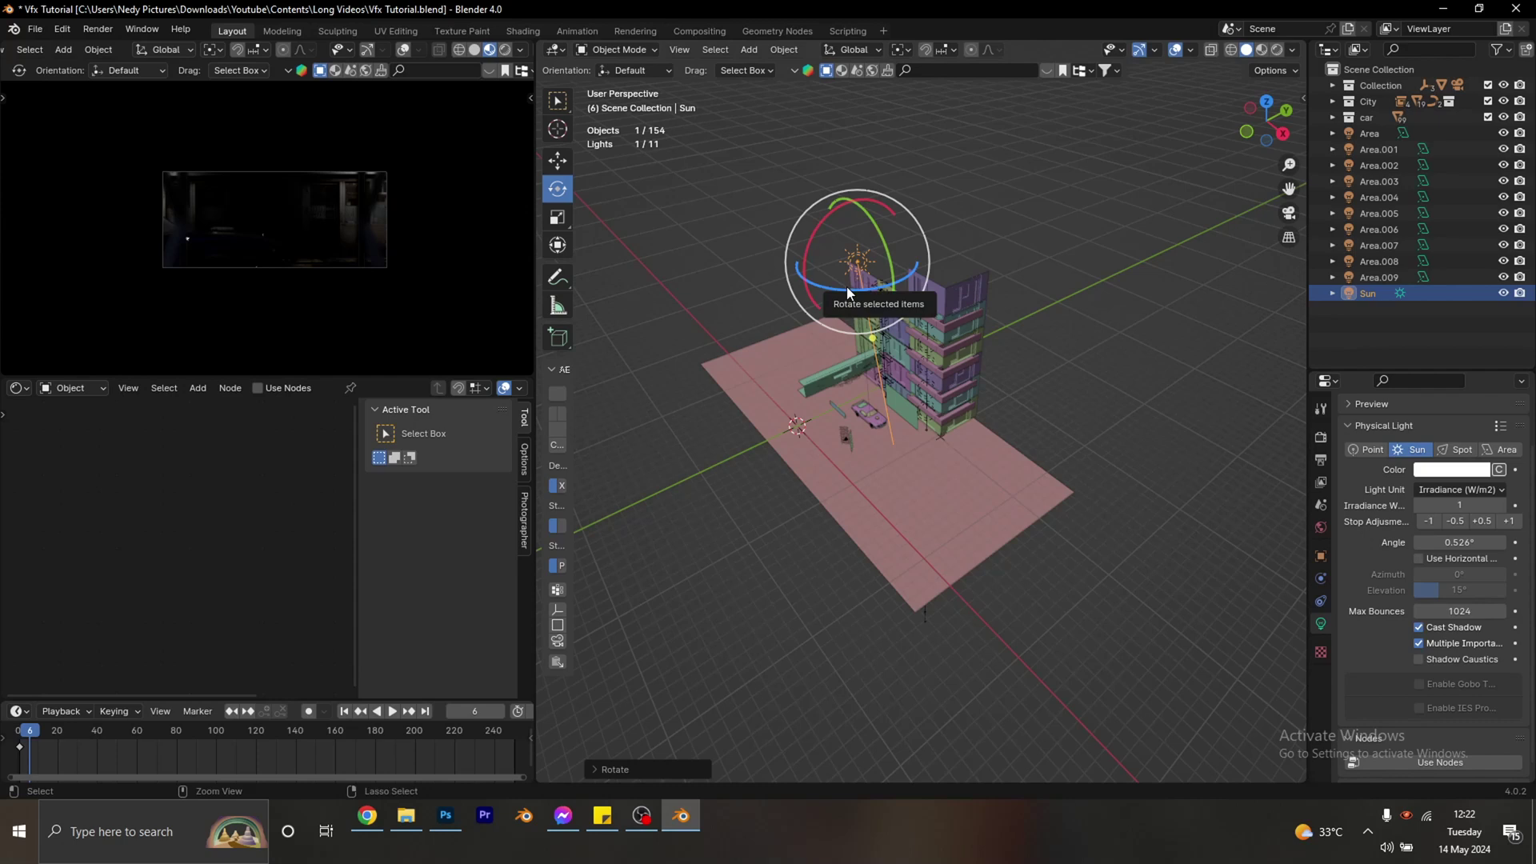
key("ctrl+s")
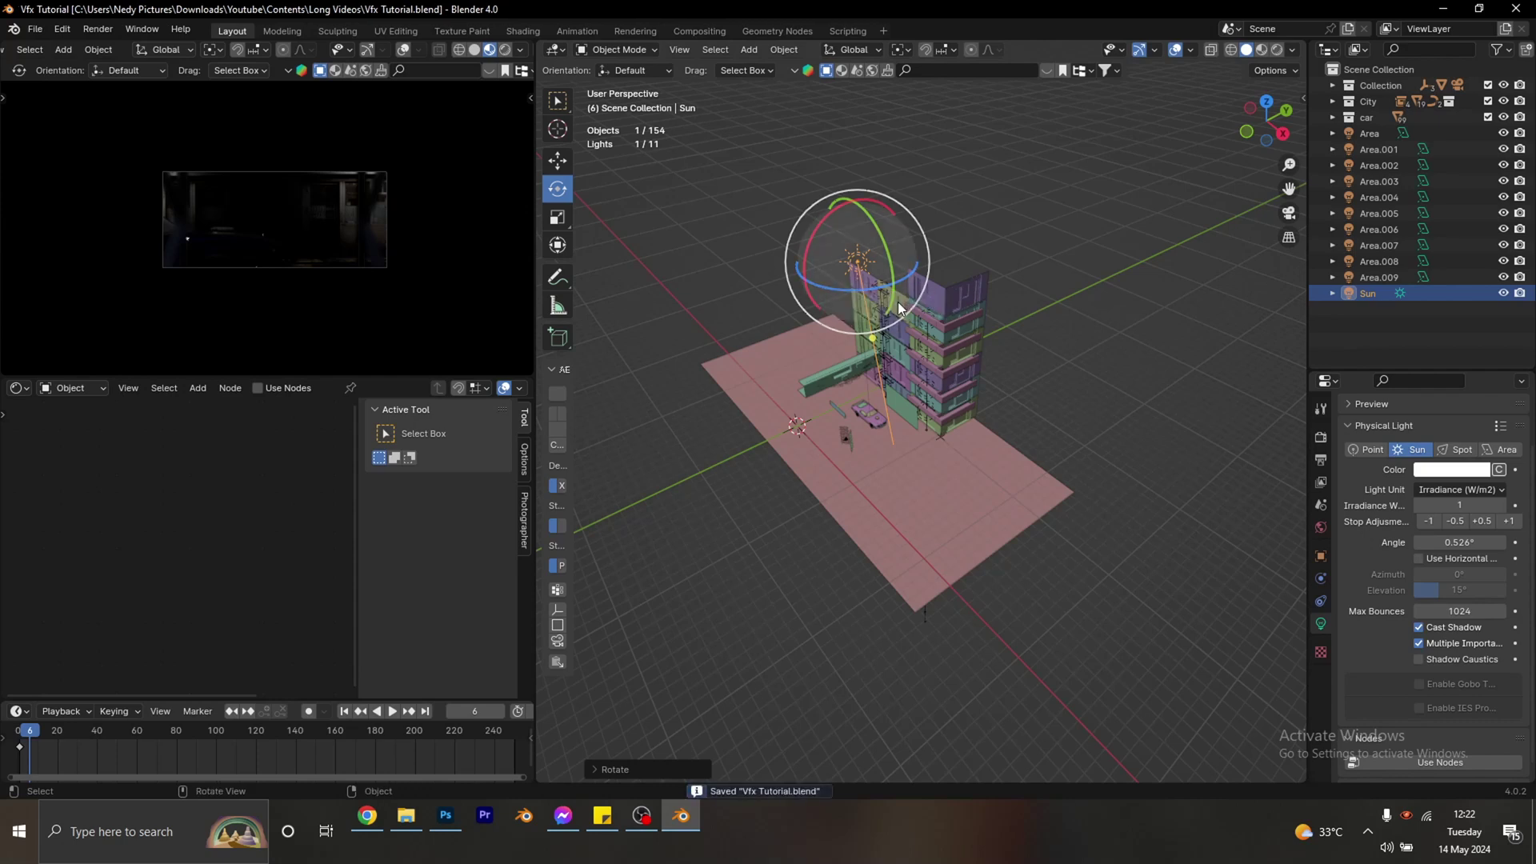
Add a point light and move it in the top view onto the overhead walkway behind the car.
scroll(870, 352, "up", 5)
middle_click_drag(871, 352, 828, 429)
key("shift+a")
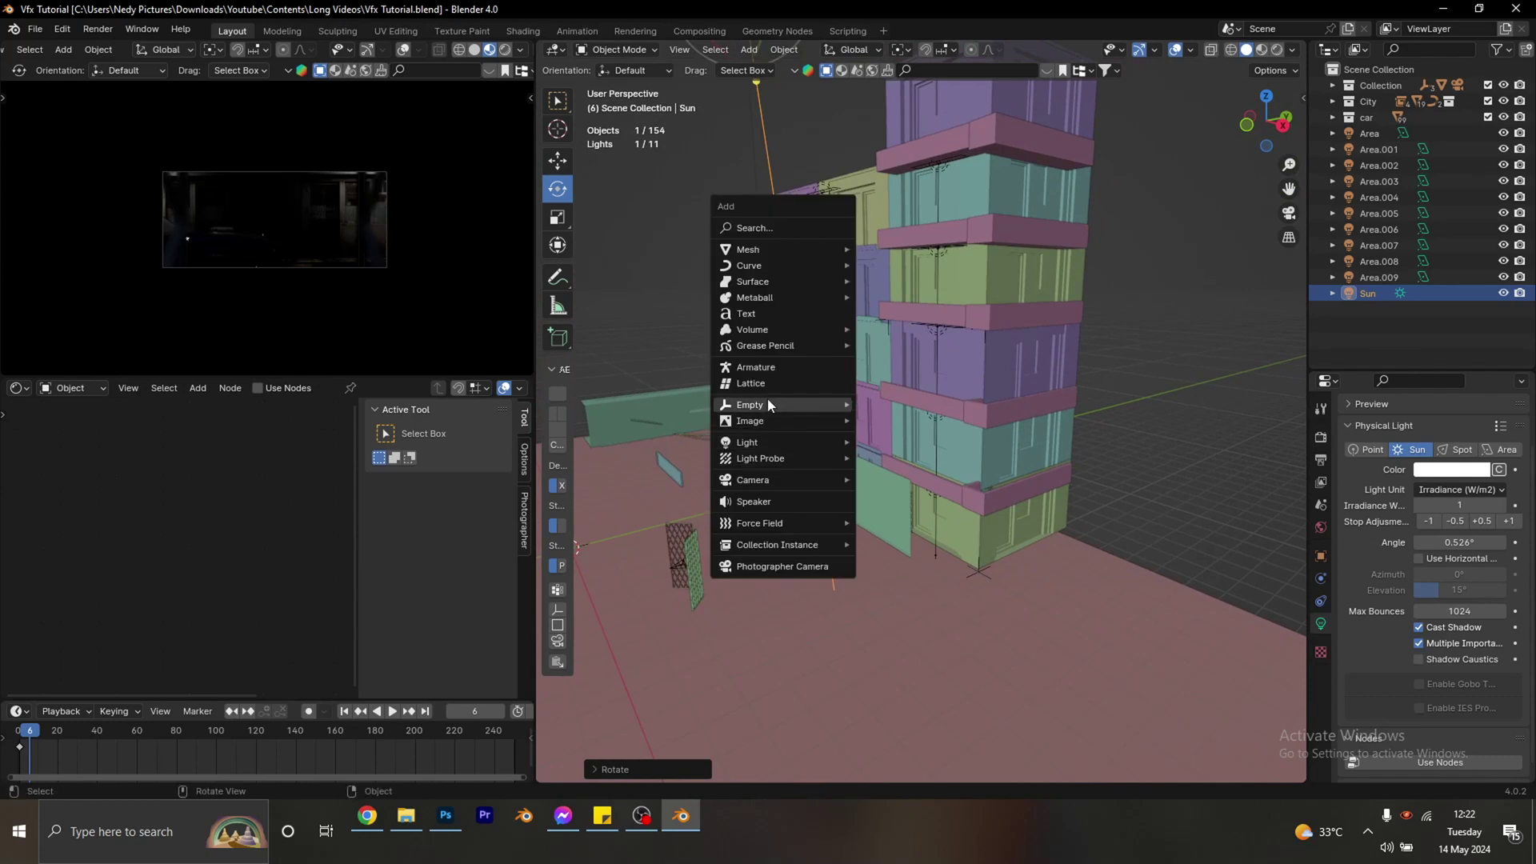
mouse_move(768, 440)
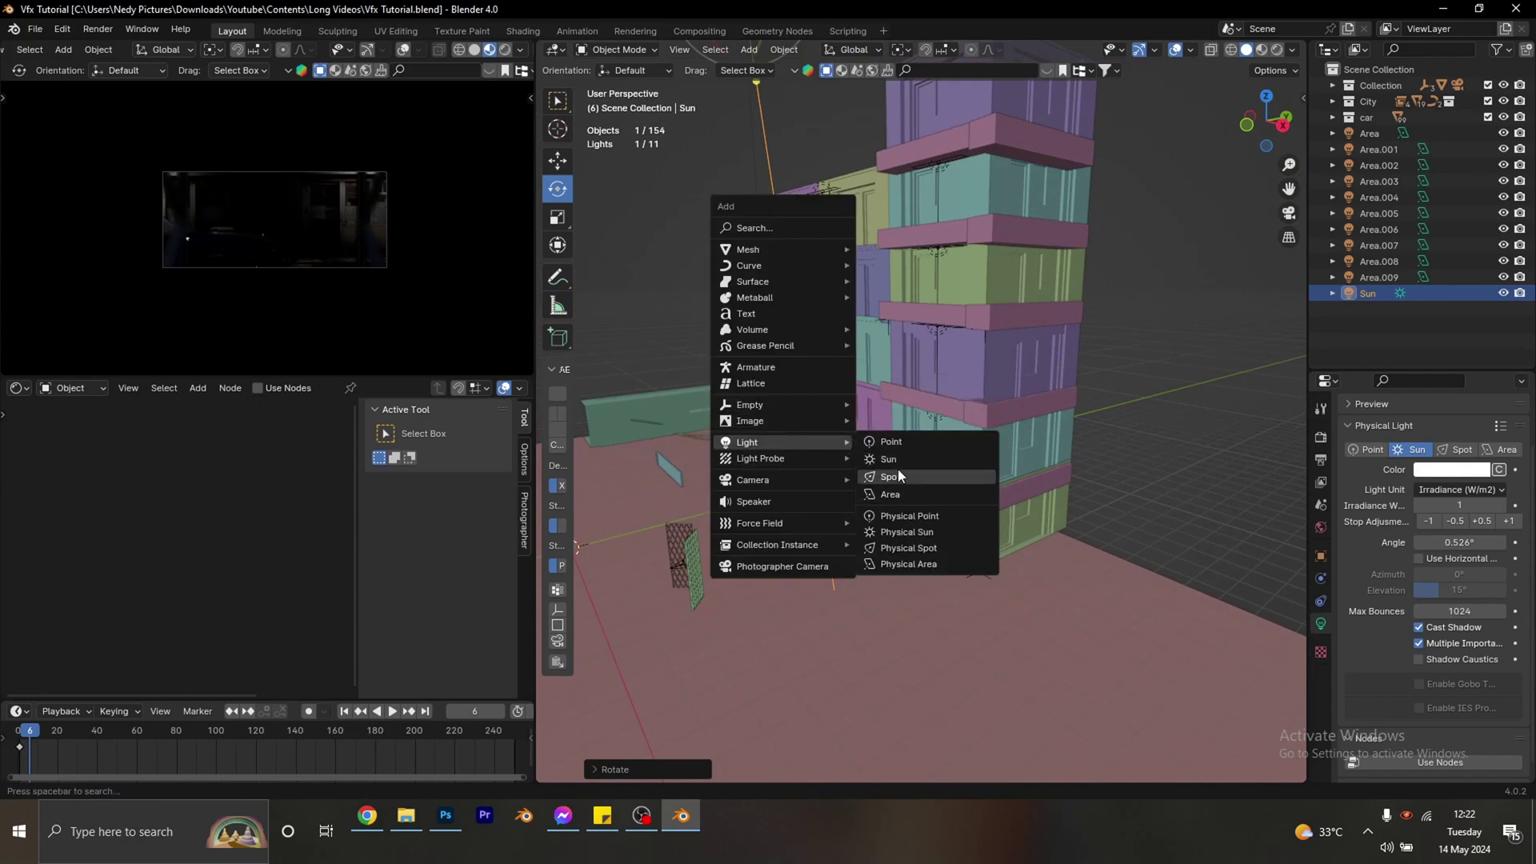
left_click(893, 442)
scroll(800, 464, "down", 2)
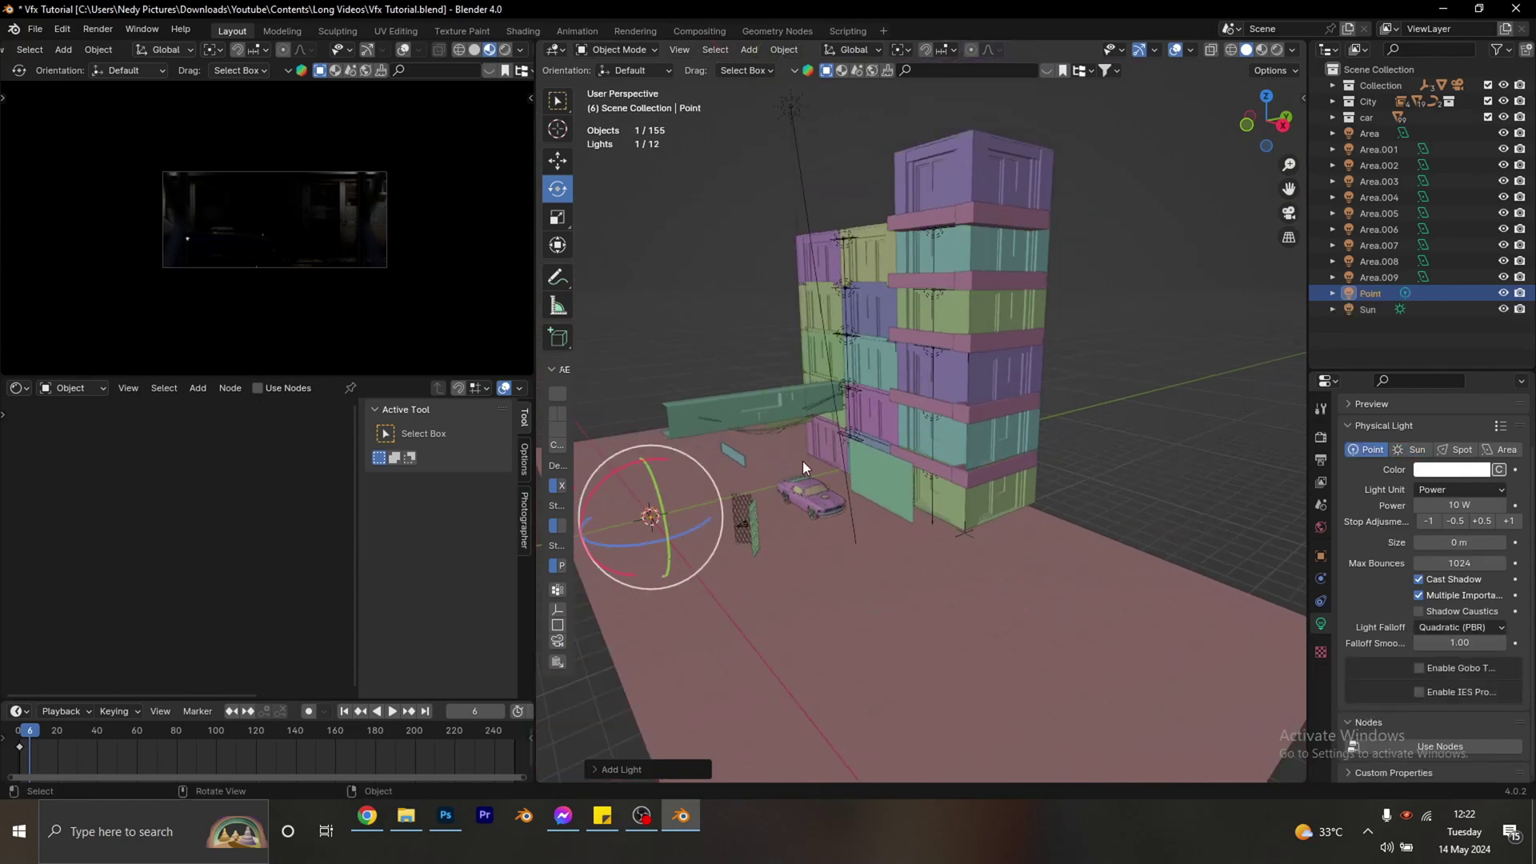
key("KP_7")
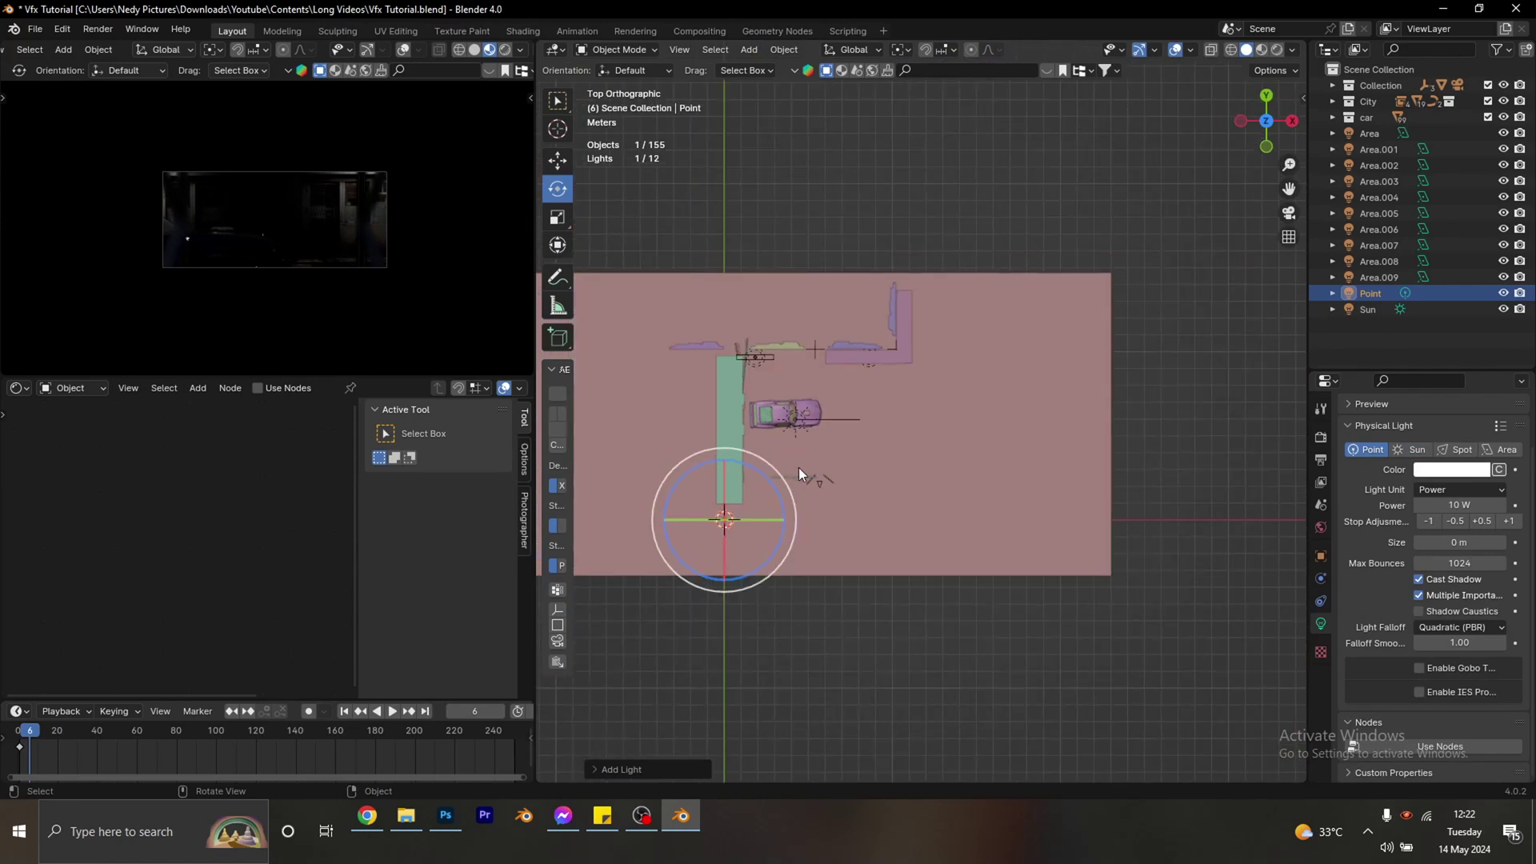
key("g")
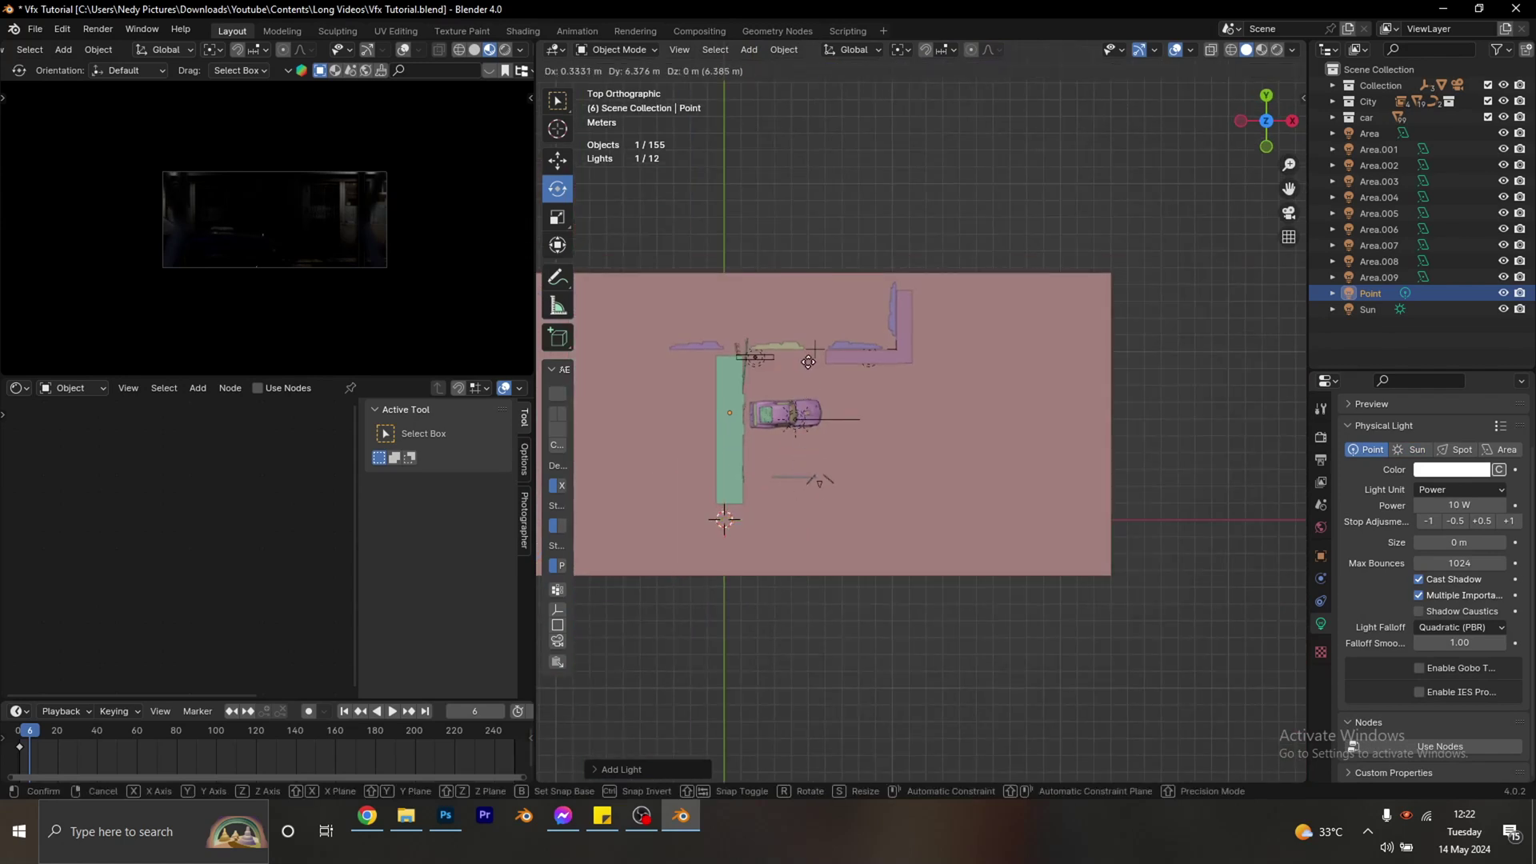
left_click(808, 362)
Raise the point light along Z toward the underside of the overhead walkway.
scroll(851, 425, "down", 2)
middle_click_drag(852, 425, 833, 387)
scroll(834, 387, "up", 2)
left_click(560, 166)
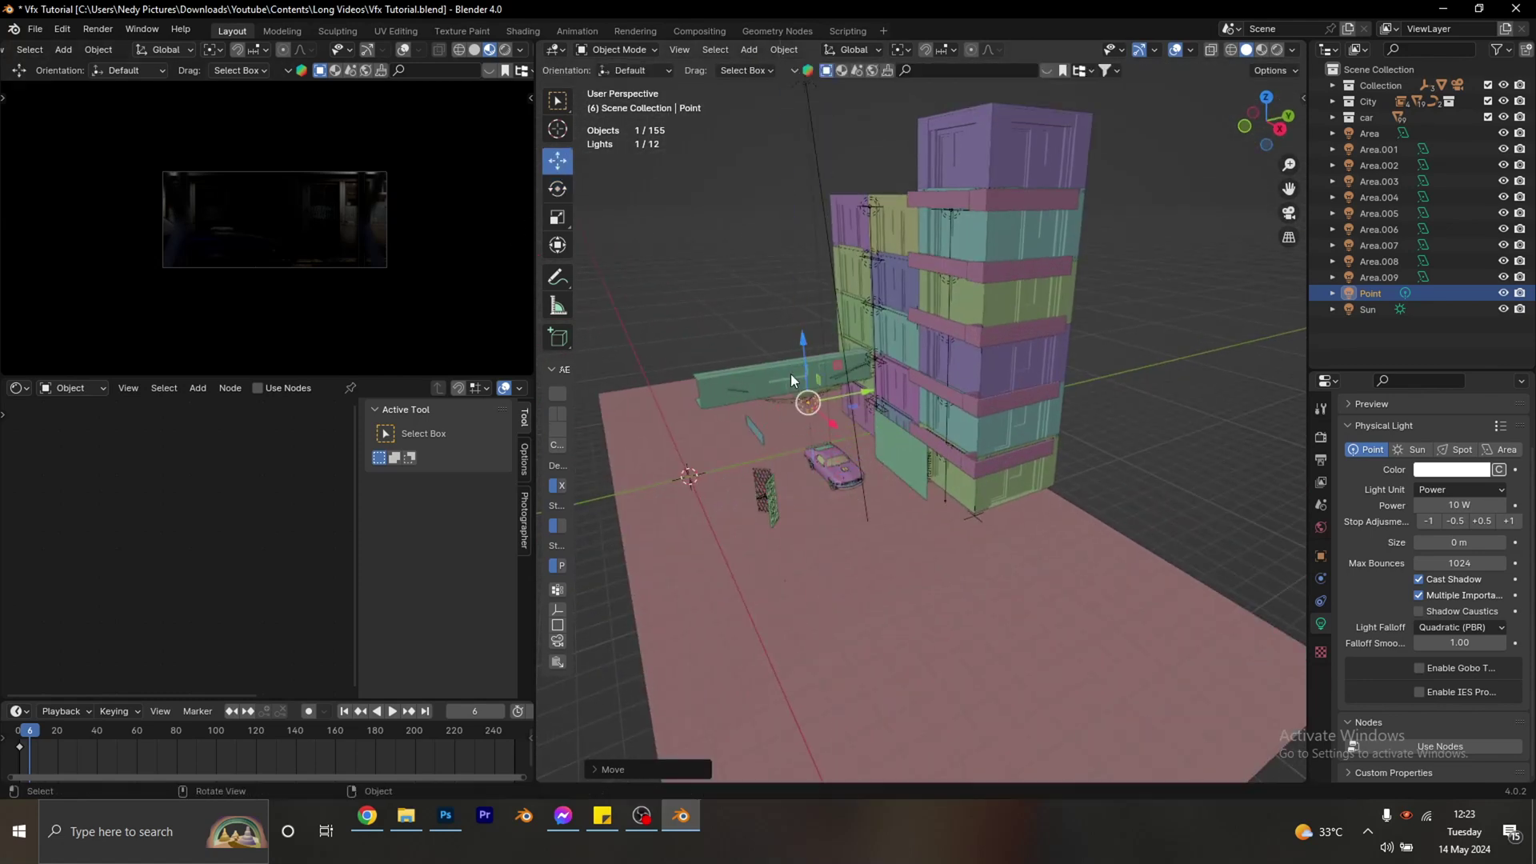
scroll(681, 392, "up", 2)
middle_click_drag(673, 395, 996, 411)
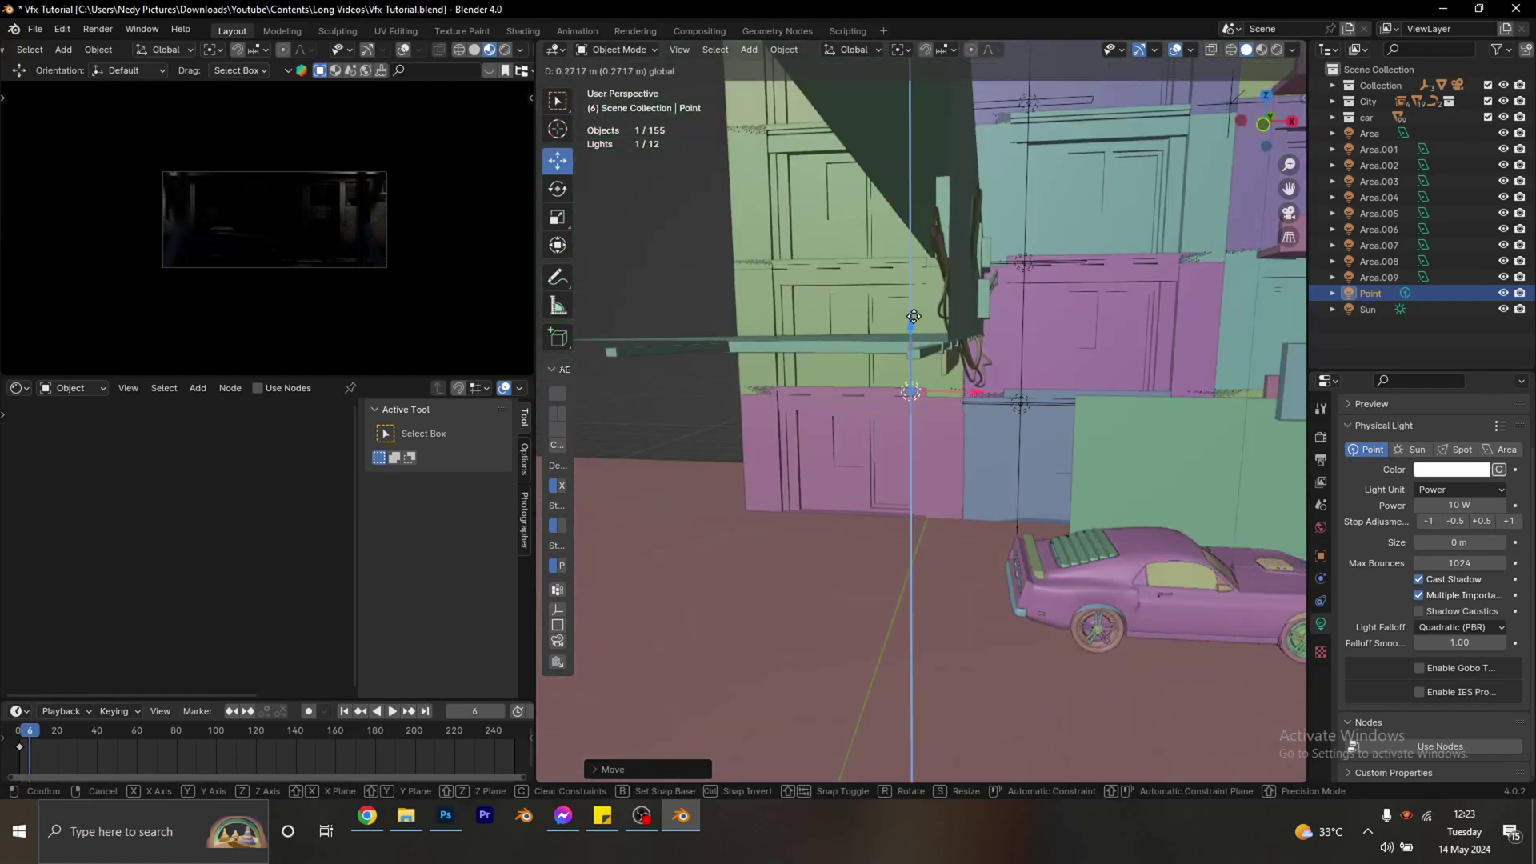
middle_click_drag(912, 376, 973, 378)
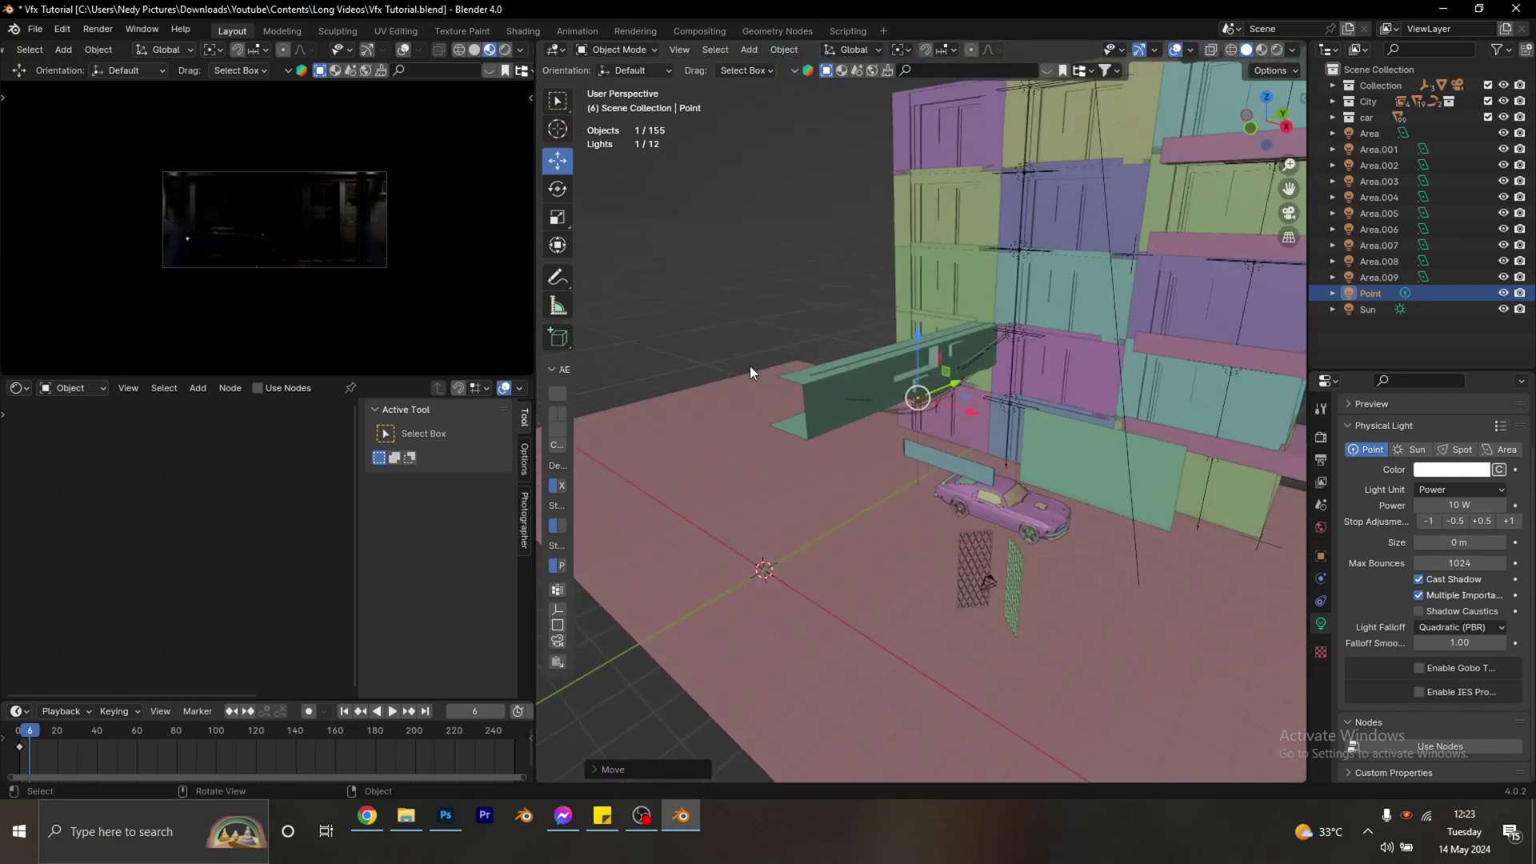
Fine-tune the first point light's height along Z so it hangs just beneath the overhead walkway.
scroll(939, 417, "up", 6)
middle_click_drag(940, 418, 971, 372)
key("g")
key("z")
left_click_drag(906, 322, 907, 325)
scroll(976, 376, "down", 3)
middle_click_drag(976, 376, 928, 408)
left_click_drag(961, 381, 950, 383)
middle_click_drag(949, 435, 915, 448)
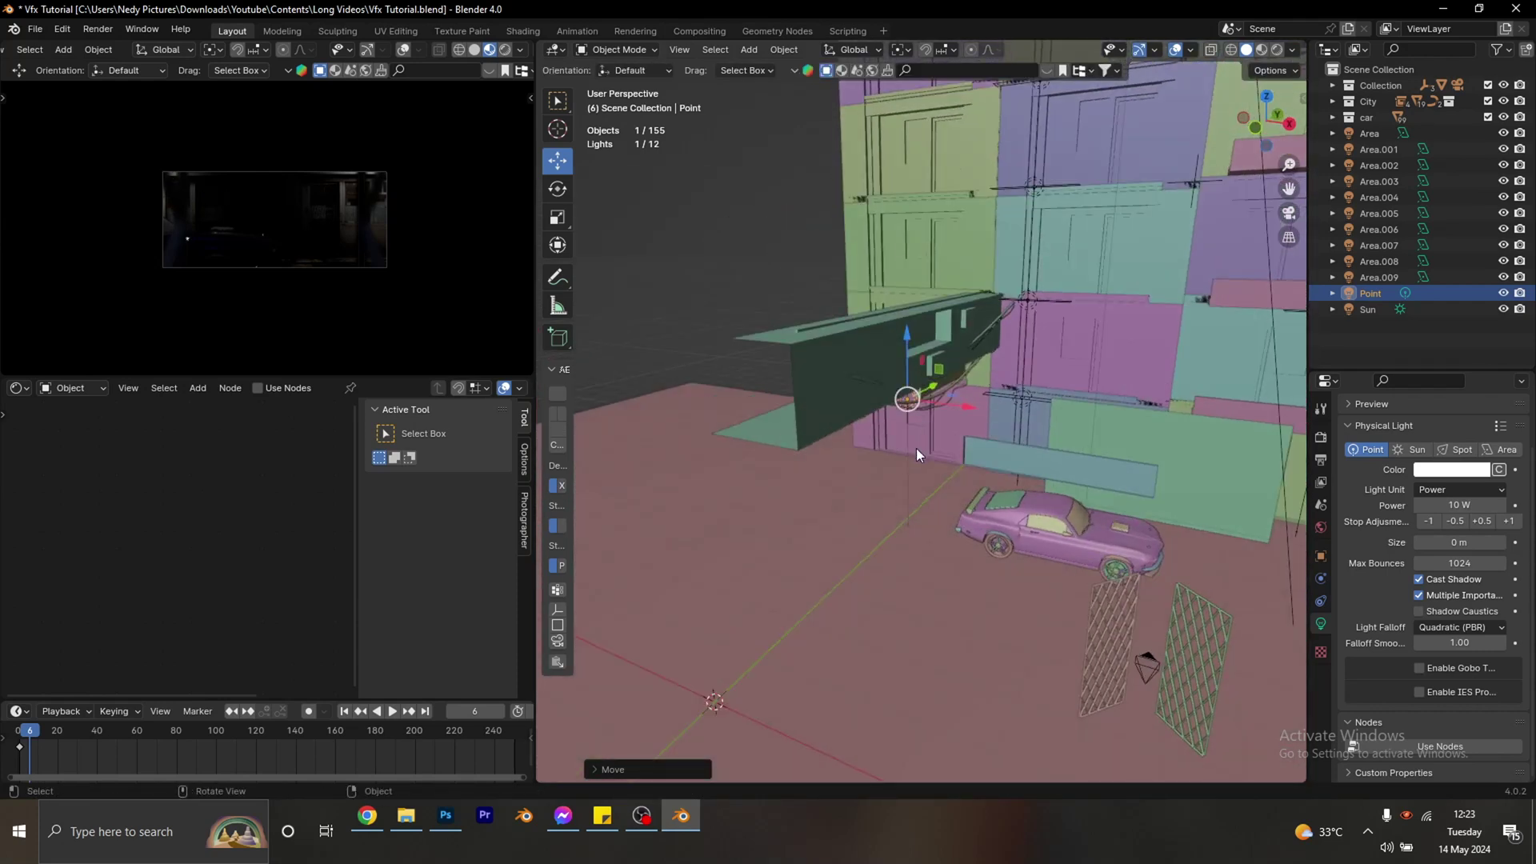
Add a second point light and move it in the top view over the front part of the car.
key("shift+a")
mouse_move(852, 445)
left_click(980, 446)
middle_click_drag(981, 447, 886, 458)
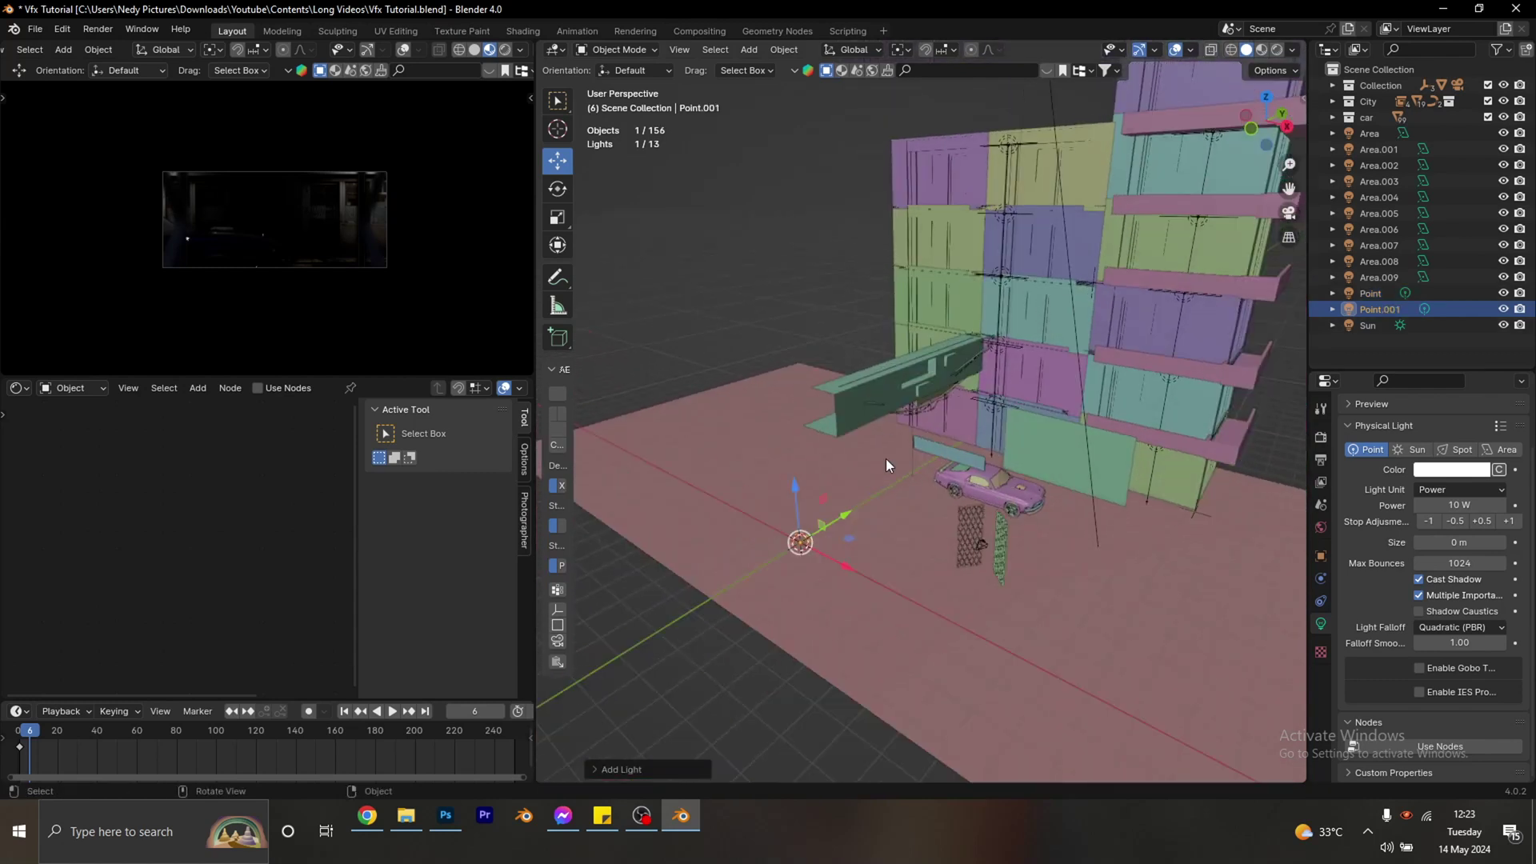
key("KP_7")
scroll(929, 531, "up", 4)
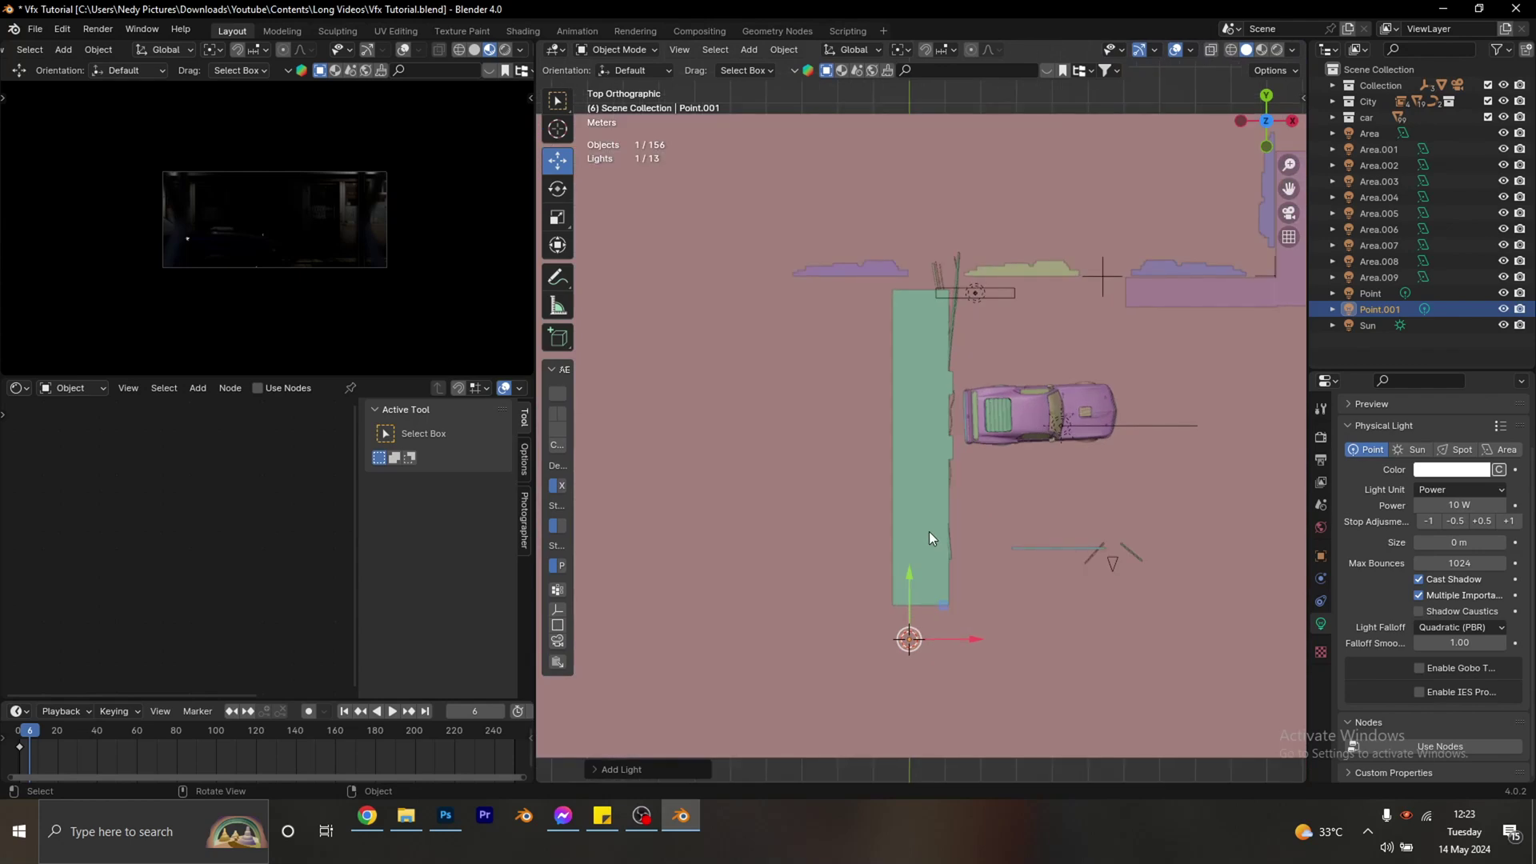
key("g")
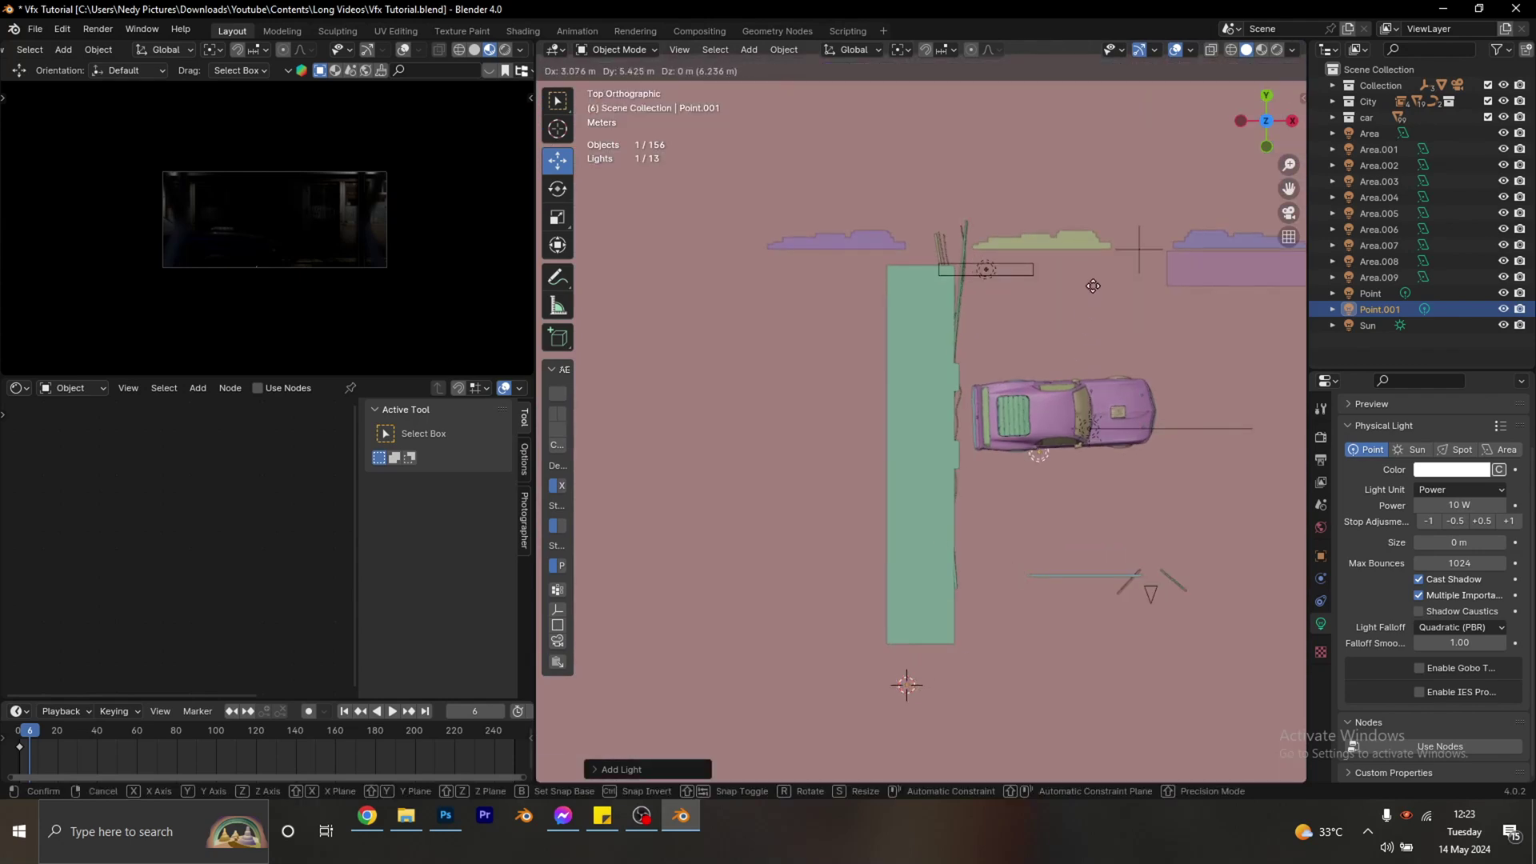
left_click(1114, 257)
Raise the second point light along Z so it sits above the car's hood.
middle_click_drag(1154, 391, 923, 494)
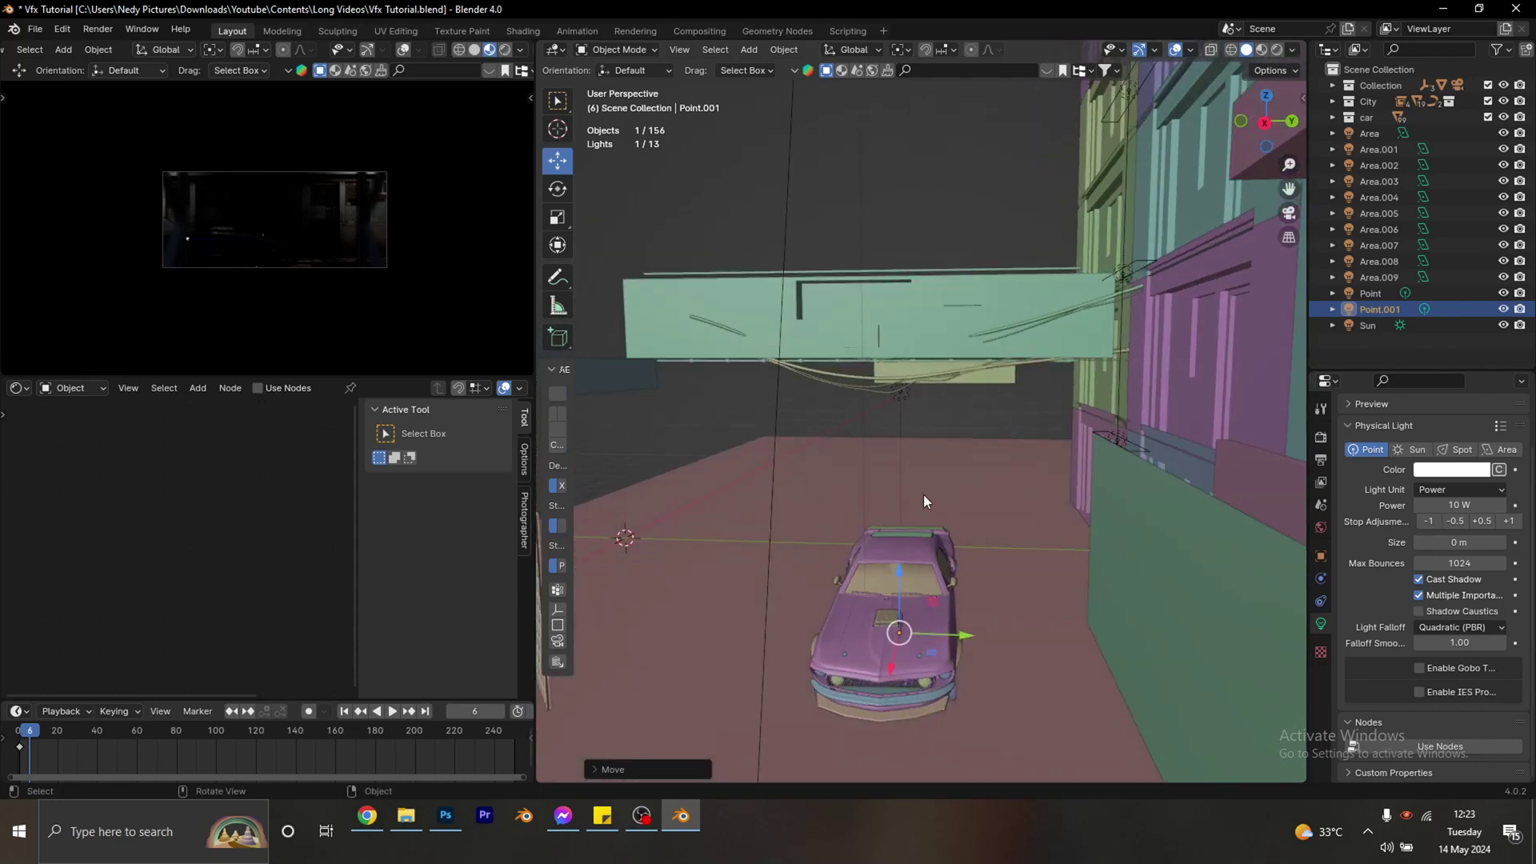
scroll(889, 613, "up", 2)
middle_click_drag(889, 613, 918, 564)
key("g")
key("z")
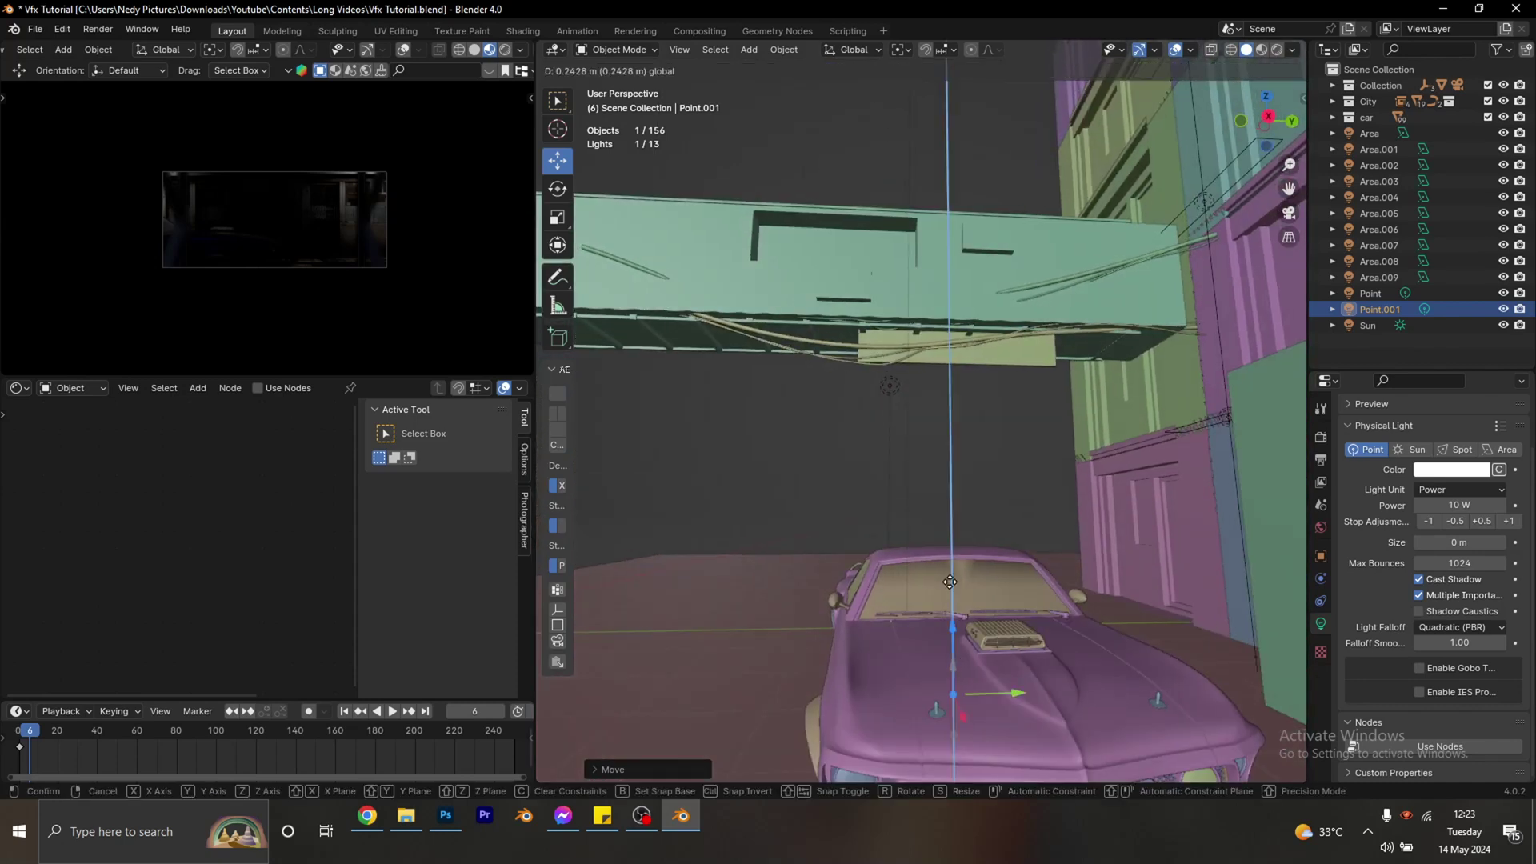
left_click(951, 499)
scroll(954, 527, "down", 2)
middle_click_drag(953, 527, 934, 472)
key("g")
key("z")
left_click(1106, 440)
Add a third point light and place it in the top view on the street ahead of the car, about 11.5 m from the origin.
key("shift+a")
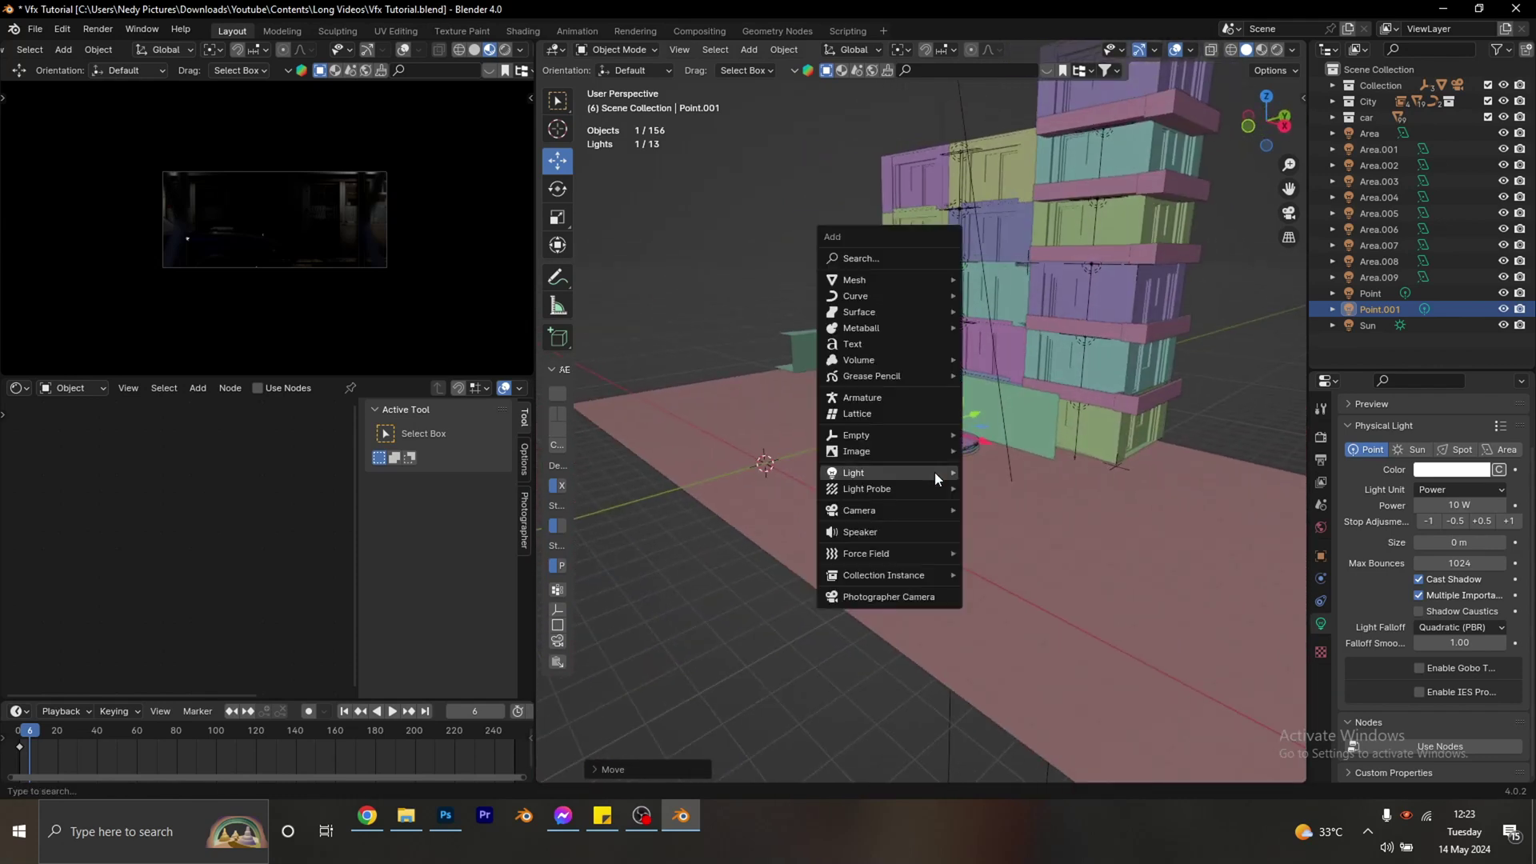
mouse_move(905, 472)
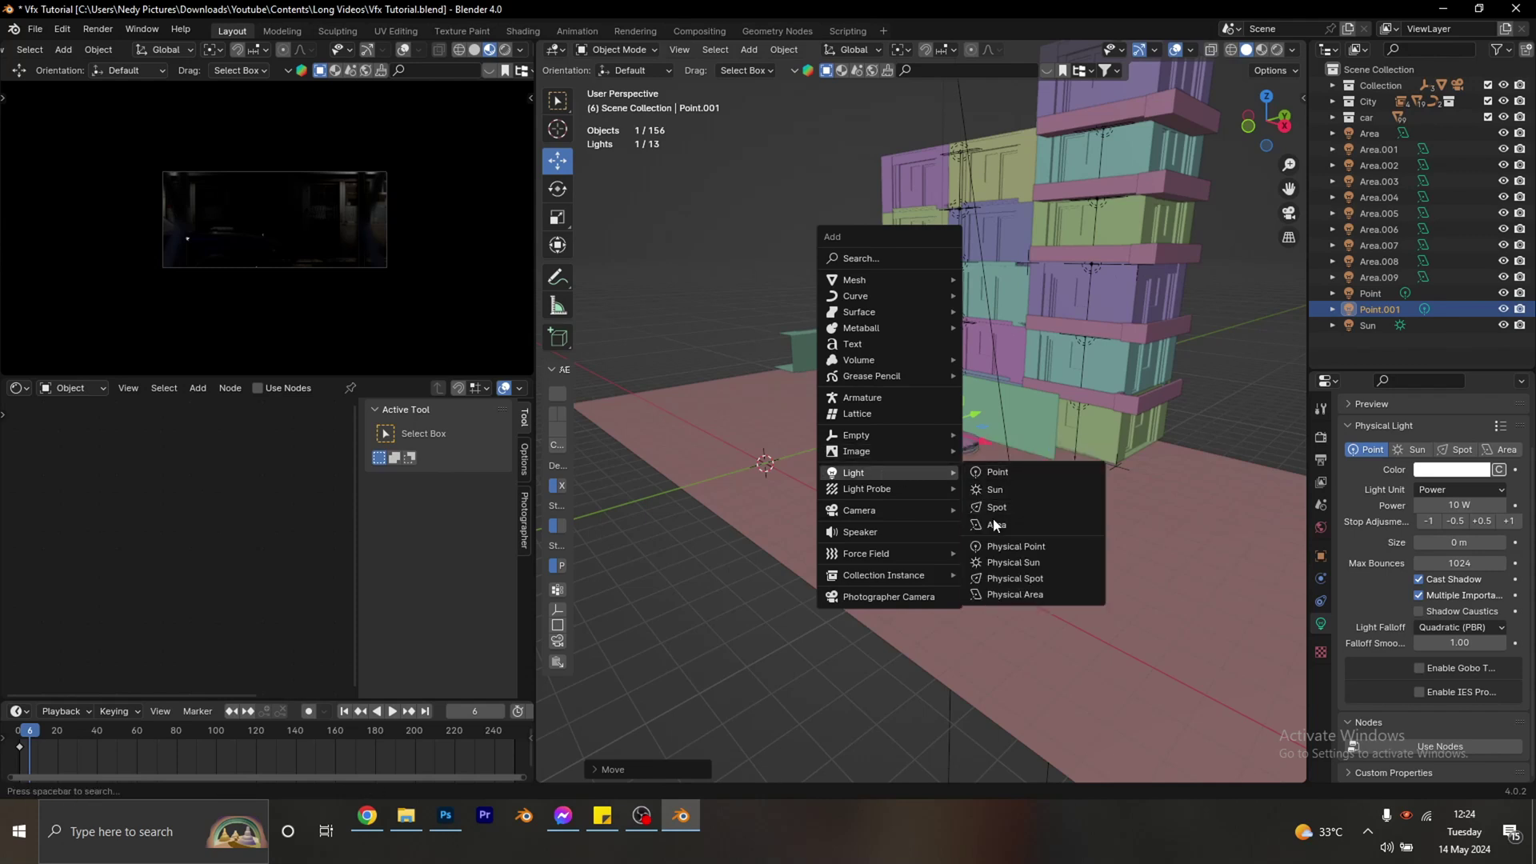
left_click(996, 473)
middle_click_drag(981, 445, 802, 450)
key("KP_7")
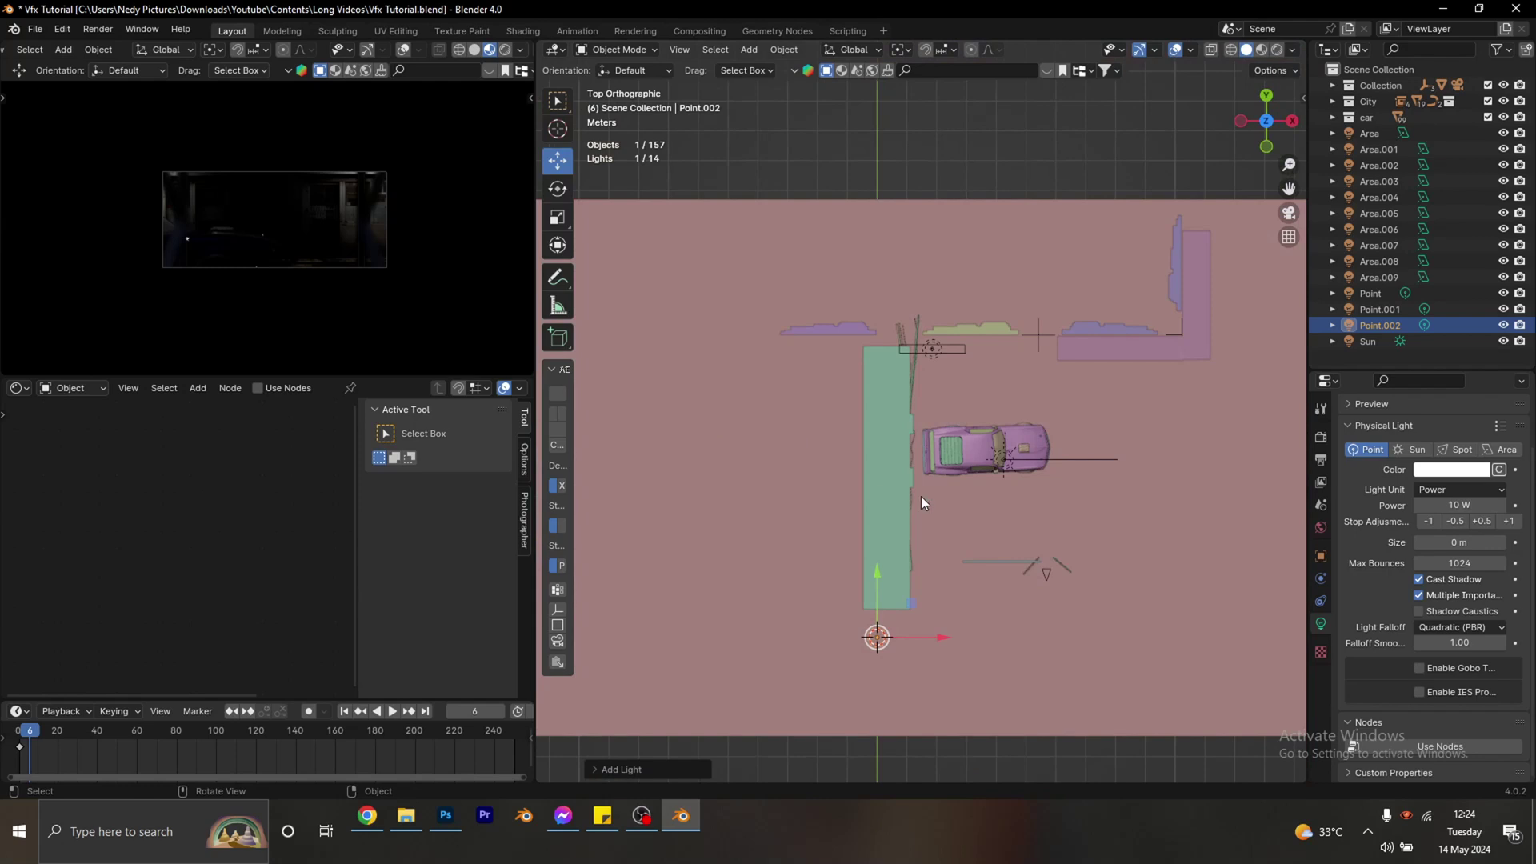
key("g")
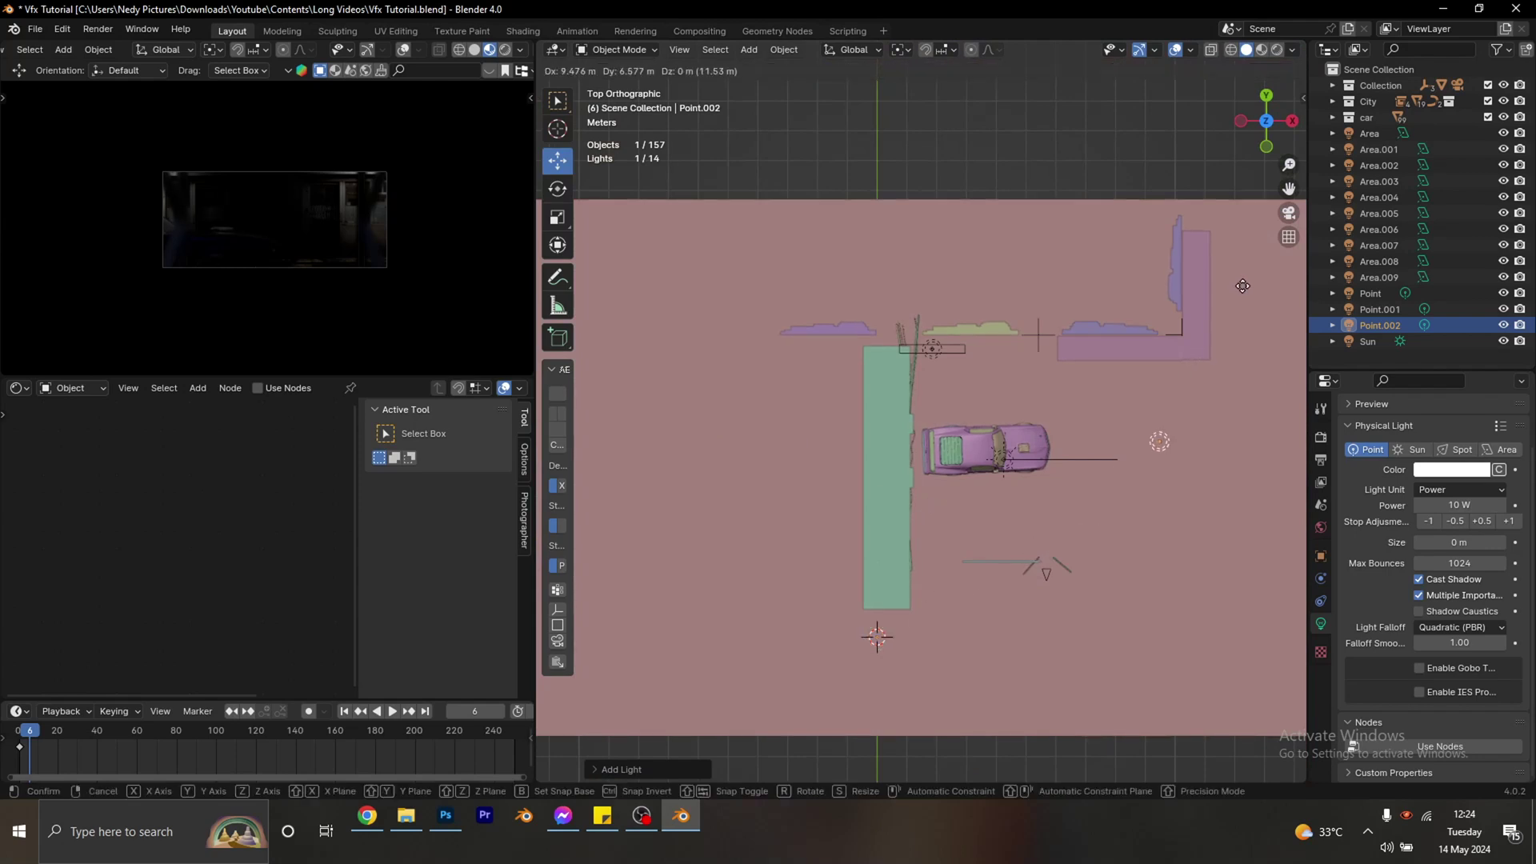
left_click(1245, 292)
Raise the third point light above the ground ahead of the car.
middle_click_drag(1102, 426, 1051, 404)
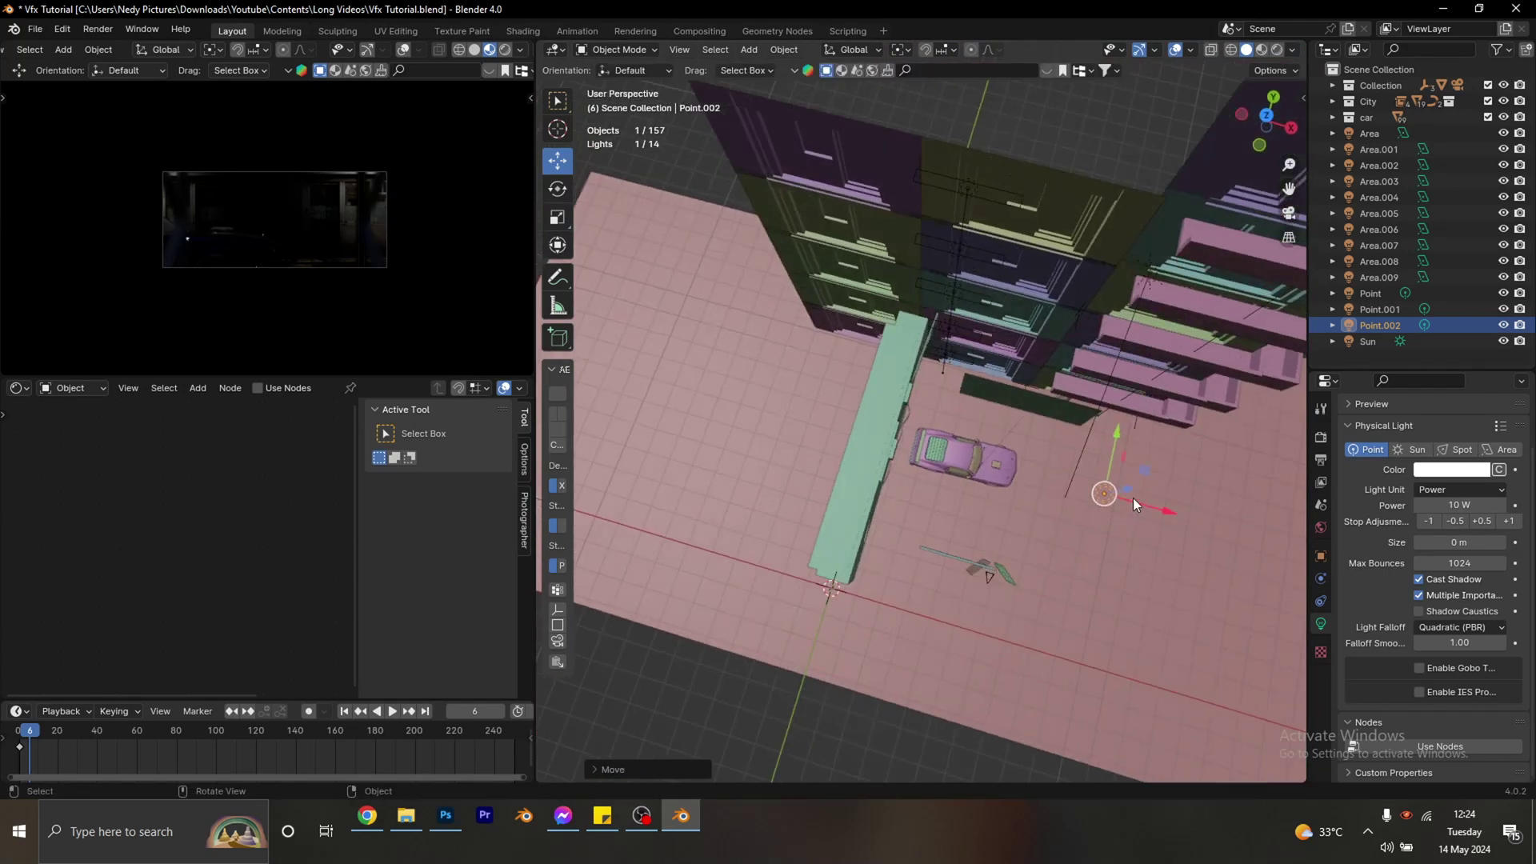
middle_click_drag(1165, 506, 938, 404)
left_click_drag(976, 579, 906, 545)
middle_click_drag(920, 502, 965, 480)
scroll(949, 521, "up", 6)
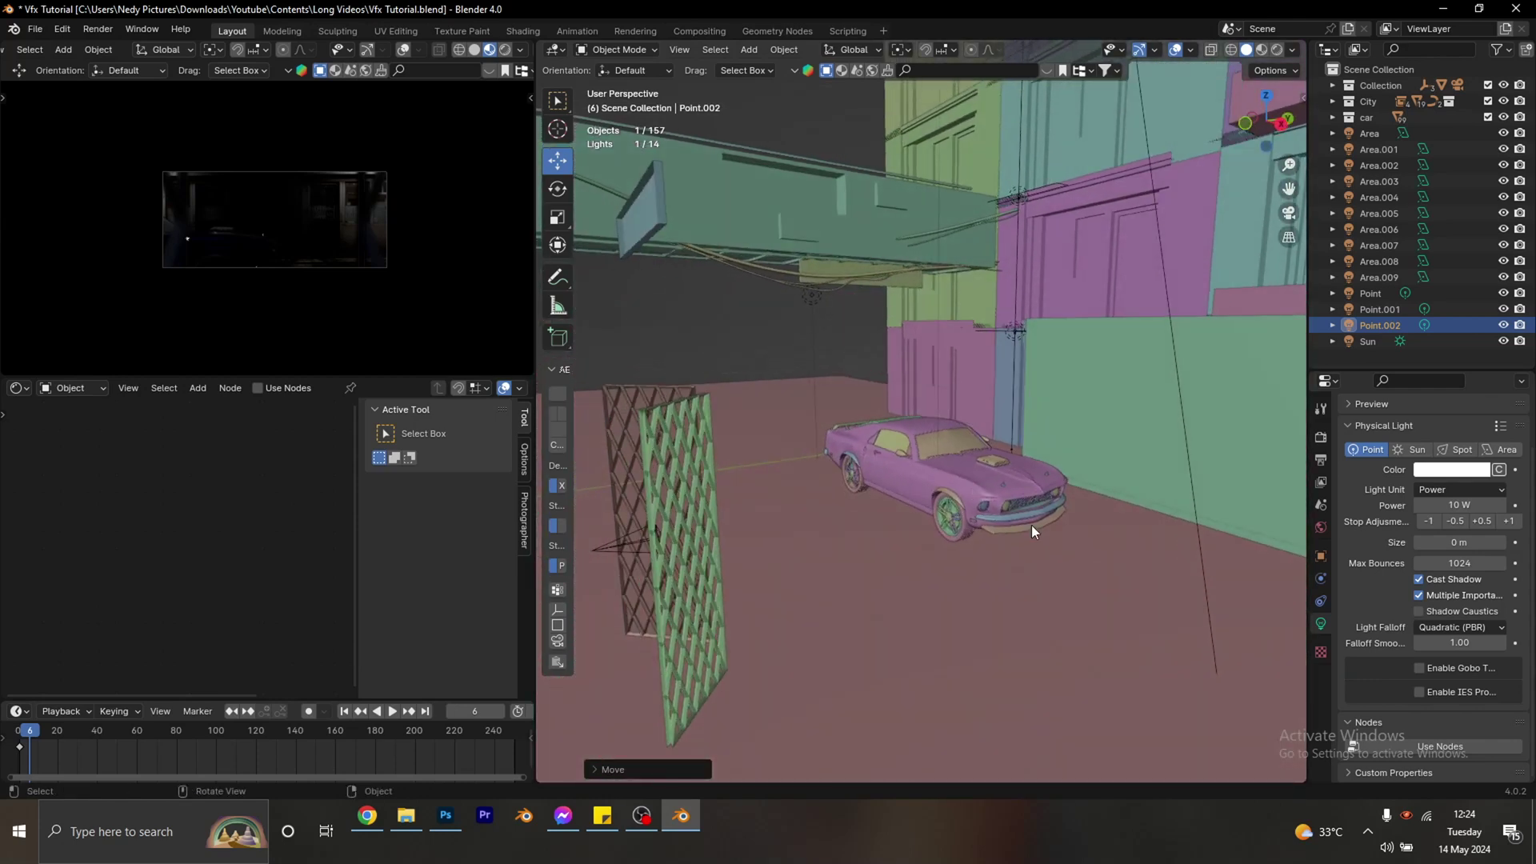
middle_click_drag(1011, 526, 984, 487)
Add a spot light and move it in the top view to the front of the car.
key("shift+a")
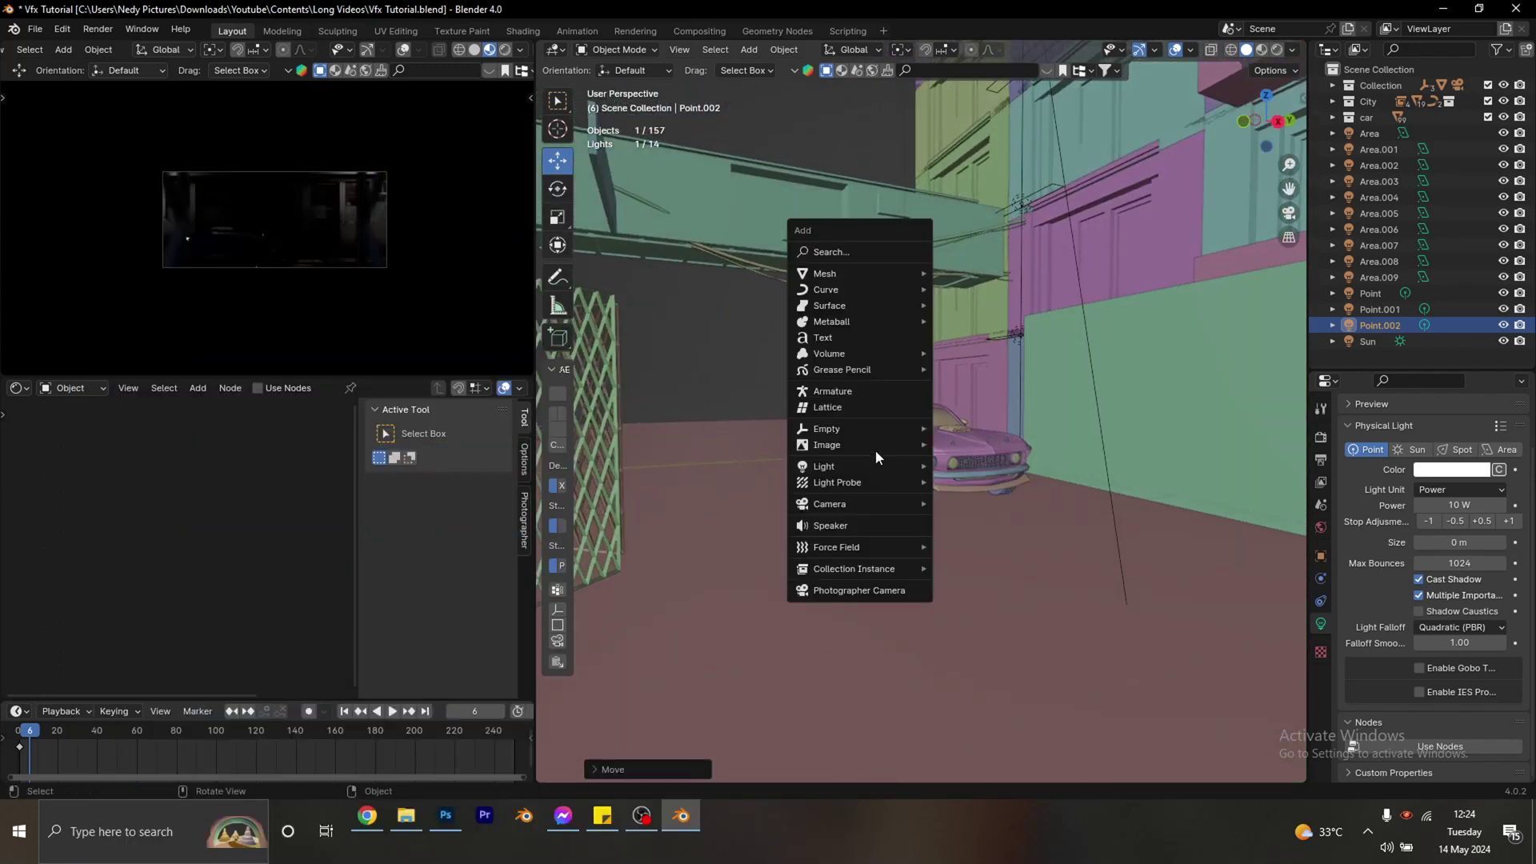
mouse_move(864, 467)
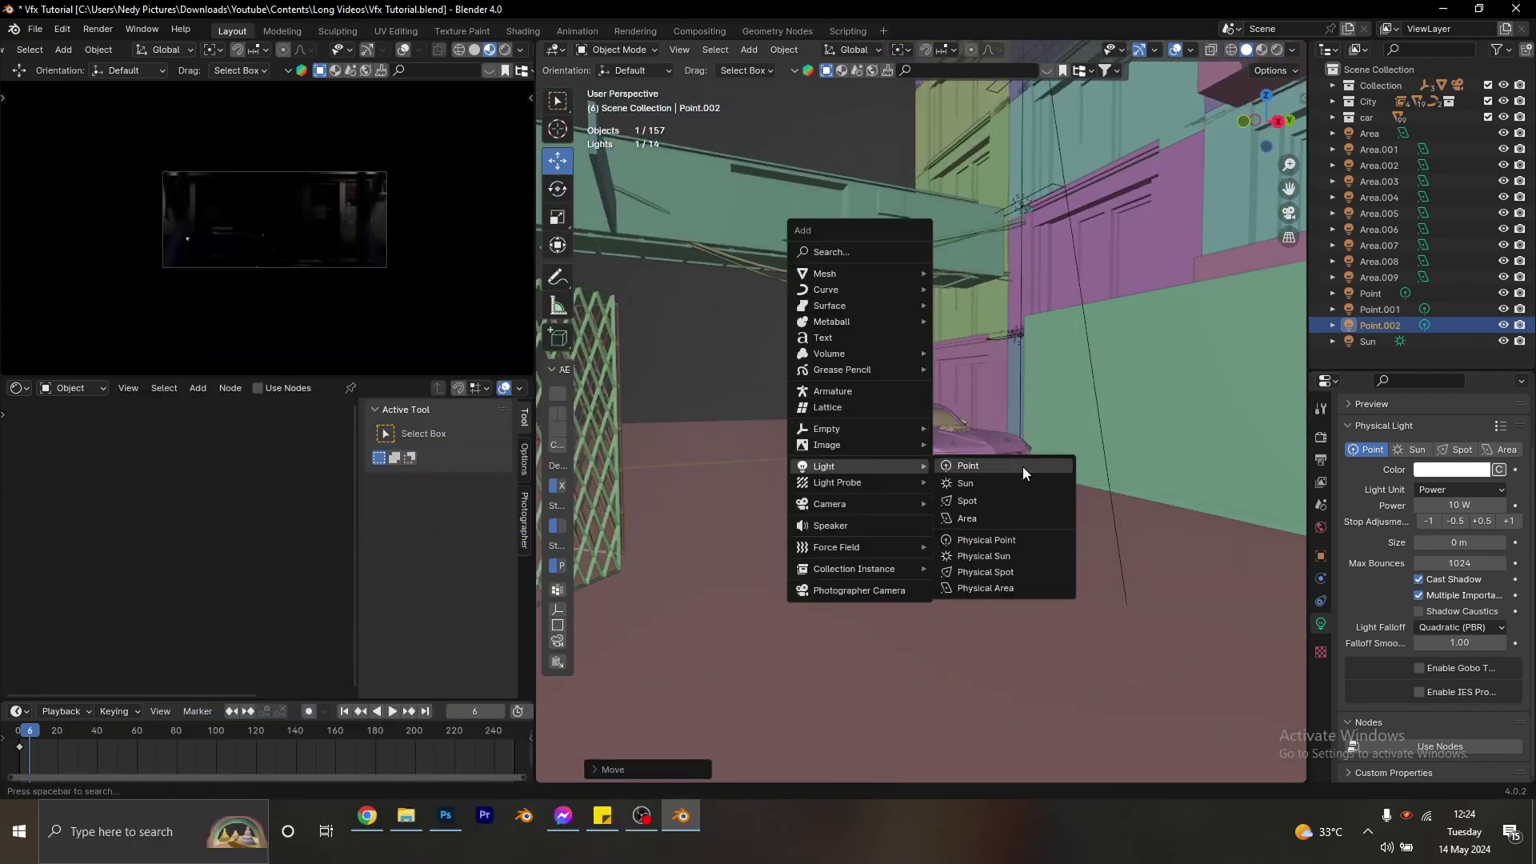
left_click(993, 509)
scroll(992, 480, "down", 6)
middle_click_drag(947, 451, 916, 483)
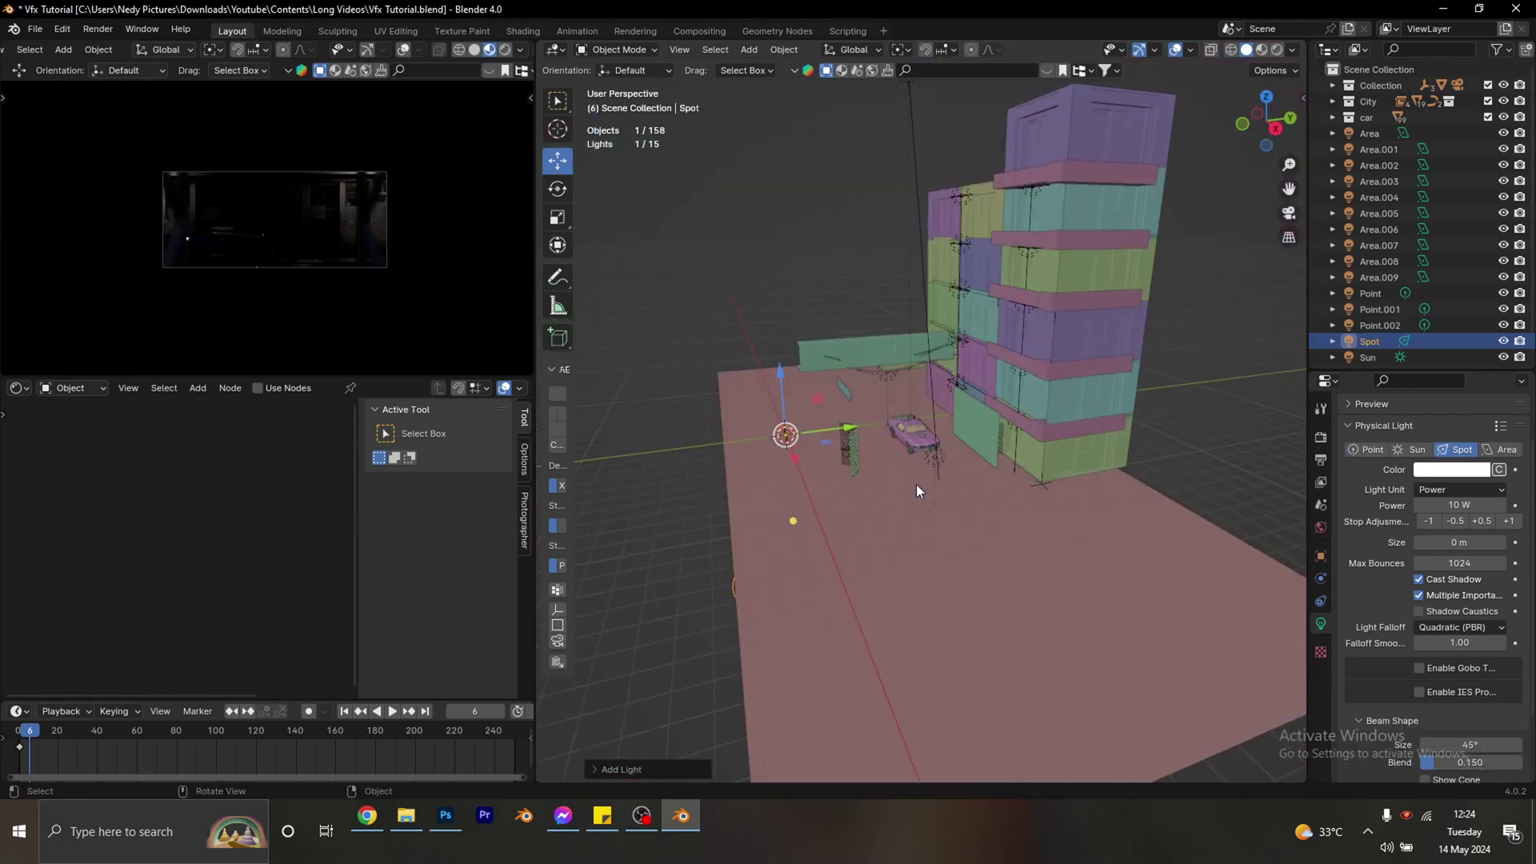
key("KP_7")
left_click_drag(918, 566, 1063, 416)
scroll(1082, 425, "up", 4)
middle_click_drag(1081, 425, 920, 376)
Align the spot light with one of the car's headlights using the front and side views, and save the file.
left_click_drag(919, 378, 919, 200)
left_click_drag(975, 255, 973, 255)
key("KP_1")
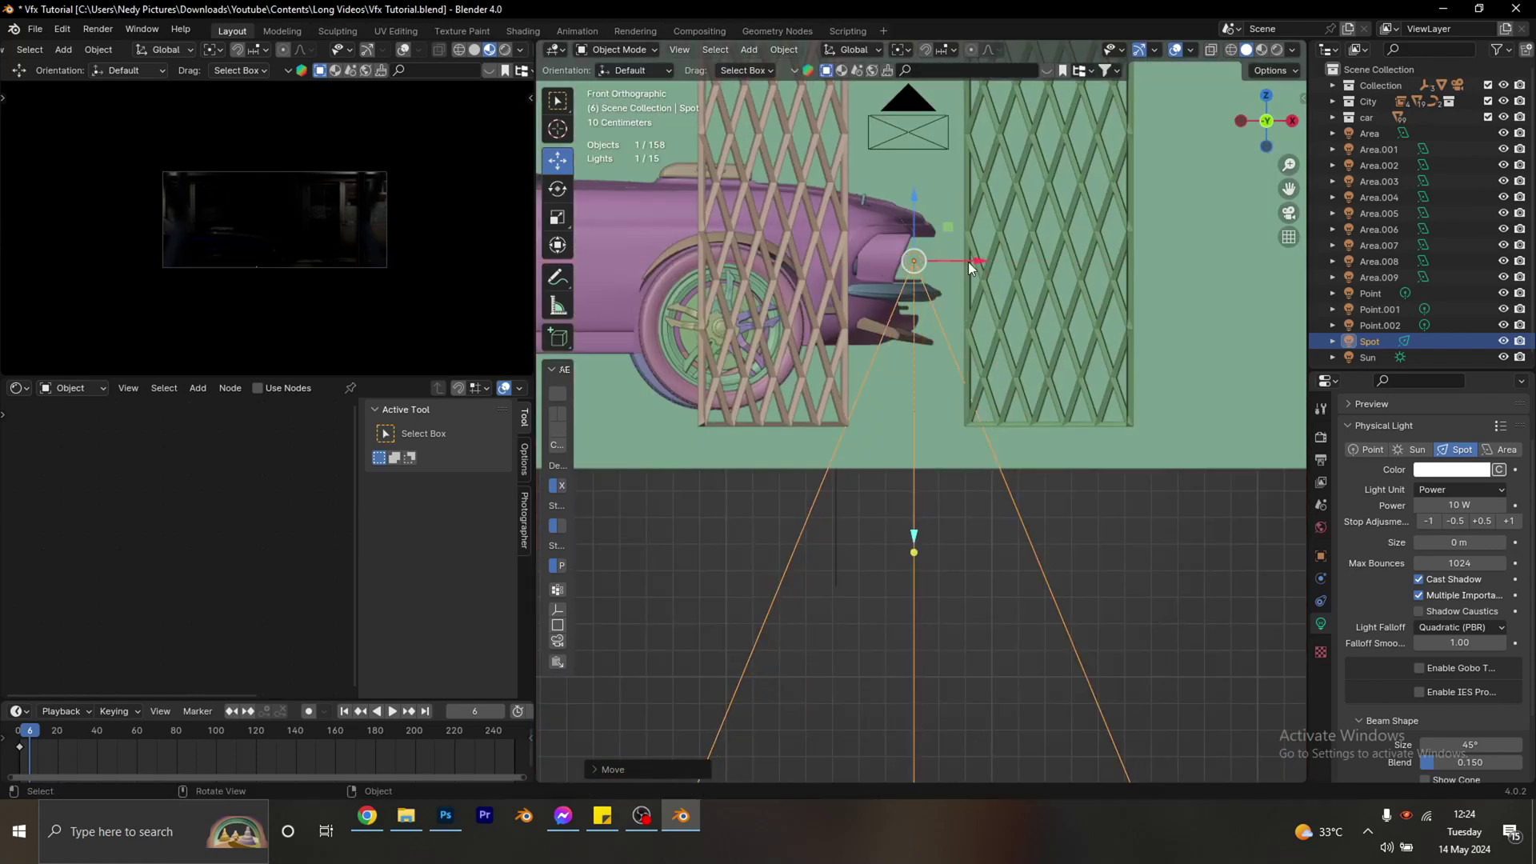
key("KP_3")
left_click(880, 255)
key("ctrl+s")
scroll(867, 221, "down", 3)
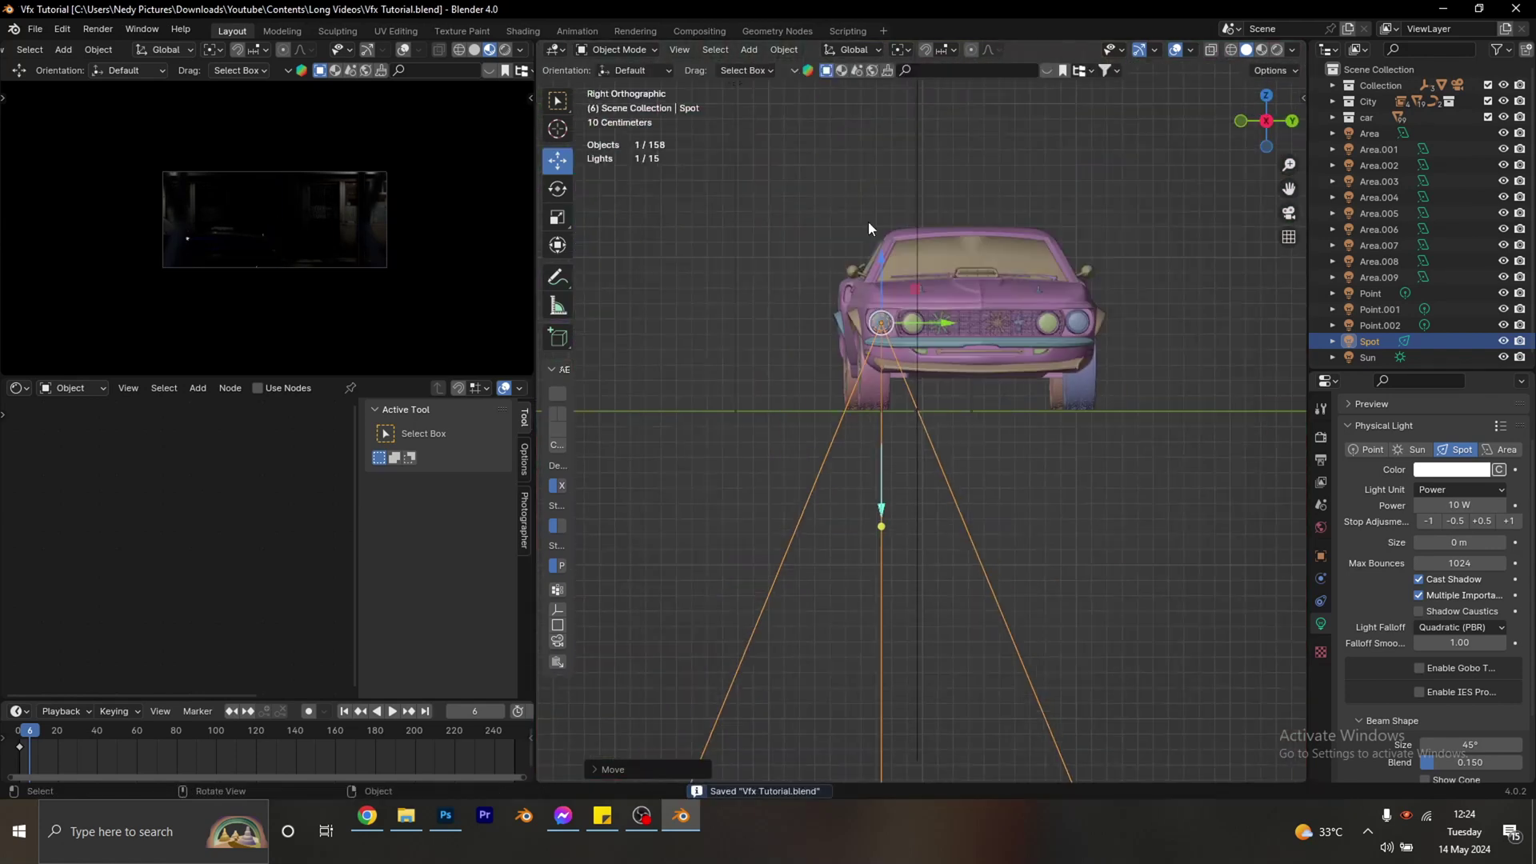
middle_click_drag(867, 221, 947, 401)
key("r")
left_click(951, 361)
key("ctrl+z")
Rotate the spot light around Y so its beam points forward from the headlight, and save the file.
key("shift+space")
key("r")
left_click_drag(946, 314, 854, 319)
key("KP_1")
scroll(855, 319, "up", 2)
left_click_drag(957, 246, 956, 282)
key("ctrl+s")
Make a linked duplicate of the spot light and move it along Y to the car's other headlight.
key("shift+space")
key("g")
scroll(991, 258, "down", 2)
middle_click_drag(990, 265, 919, 319)
key("alt+d")
right_click(919, 313)
left_click_drag(963, 371, 1053, 341)
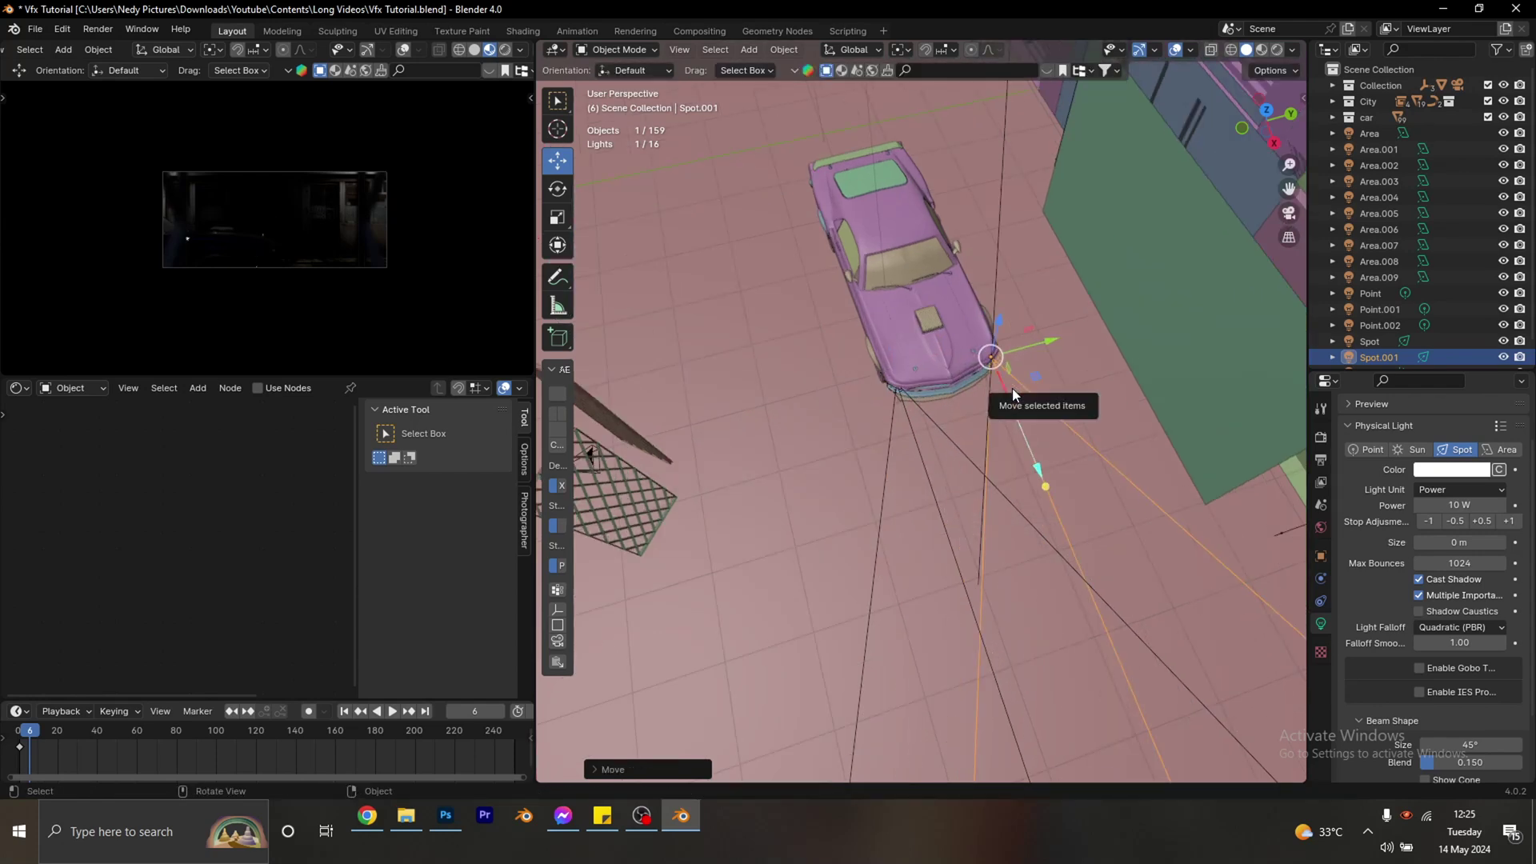
key("KP_3")
key("KP_7")
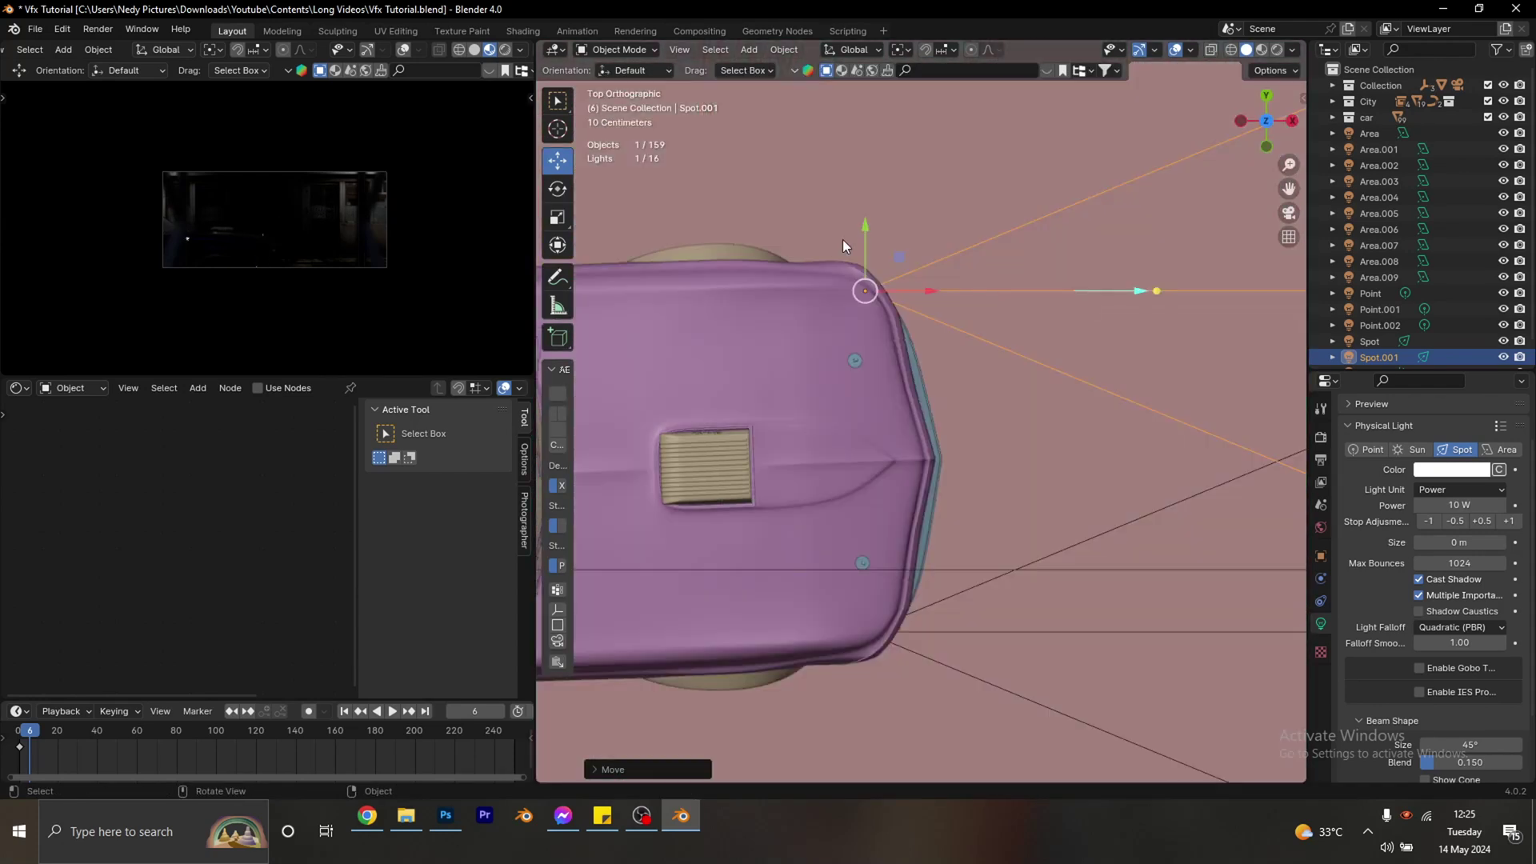
Set the world background strength to 0 so that only the placed lights illuminate the street scene.
middle_click_drag(975, 293, 1043, 325)
scroll(924, 344, "down", 8)
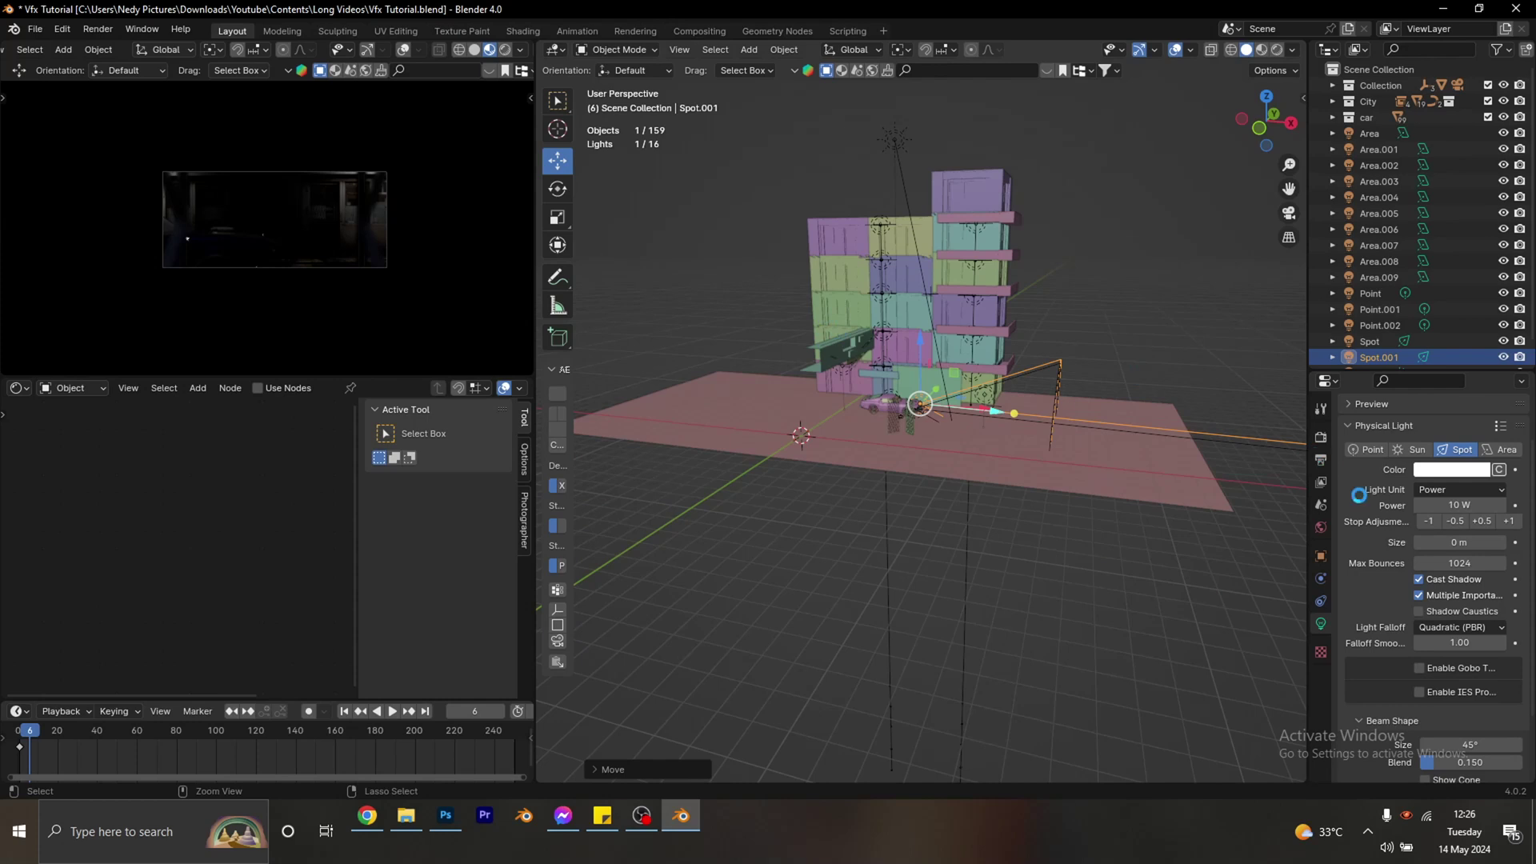
left_click(1322, 527)
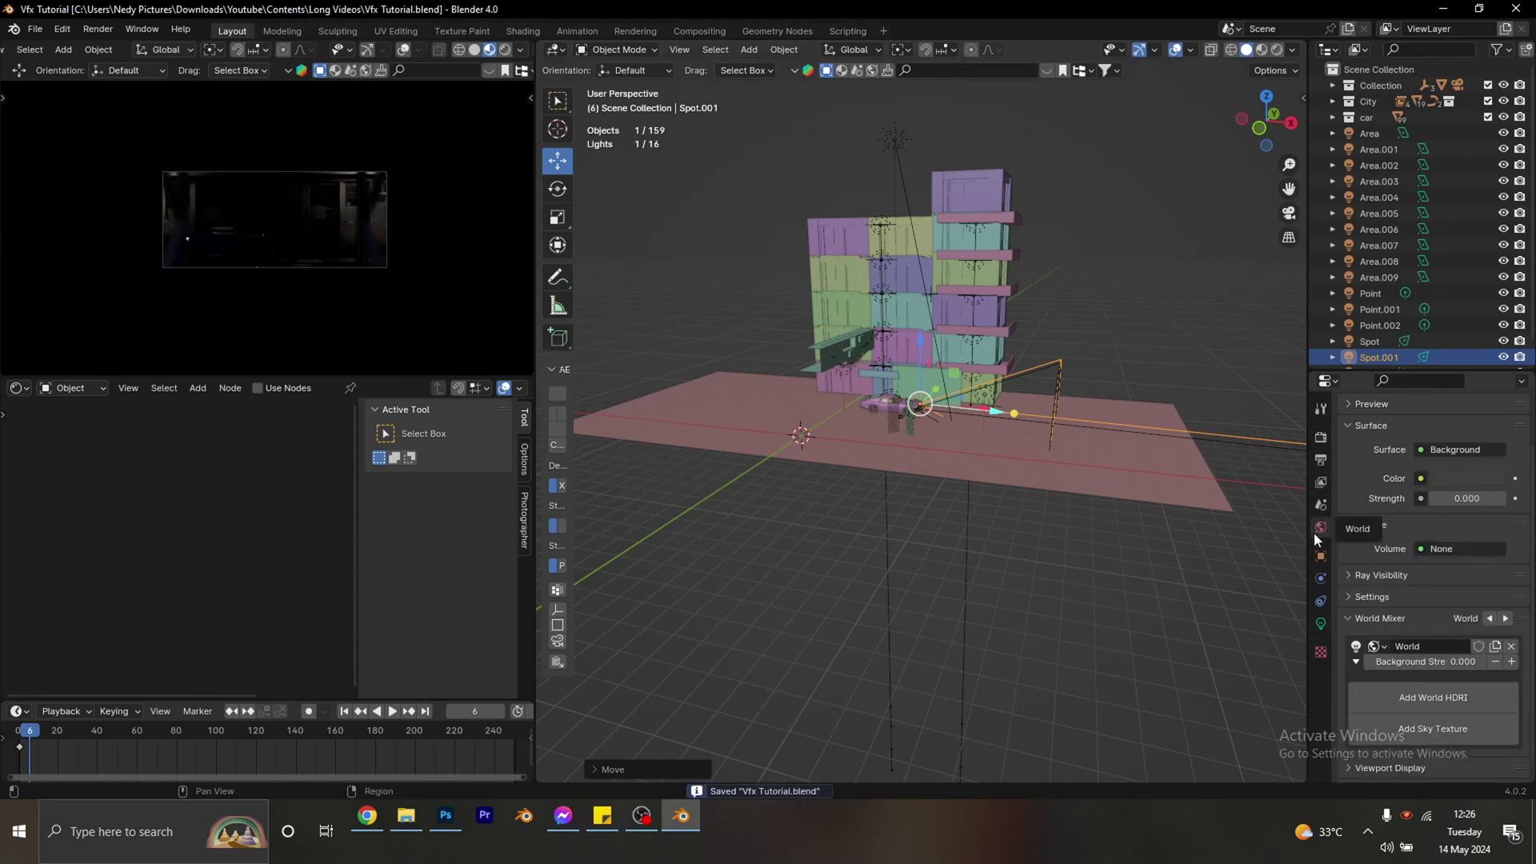
left_click(1459, 500)
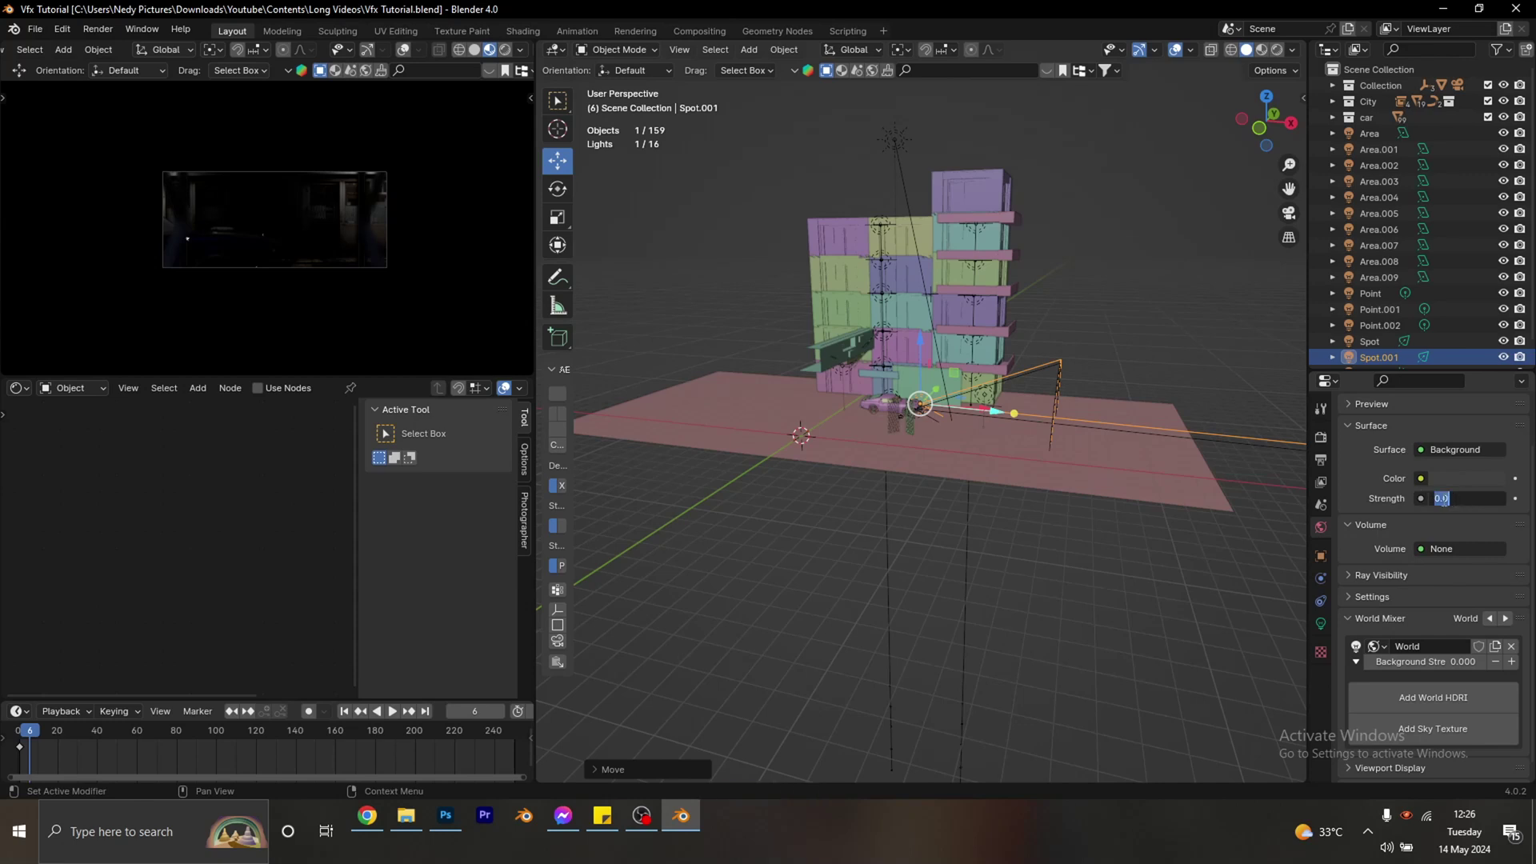
key("Return")
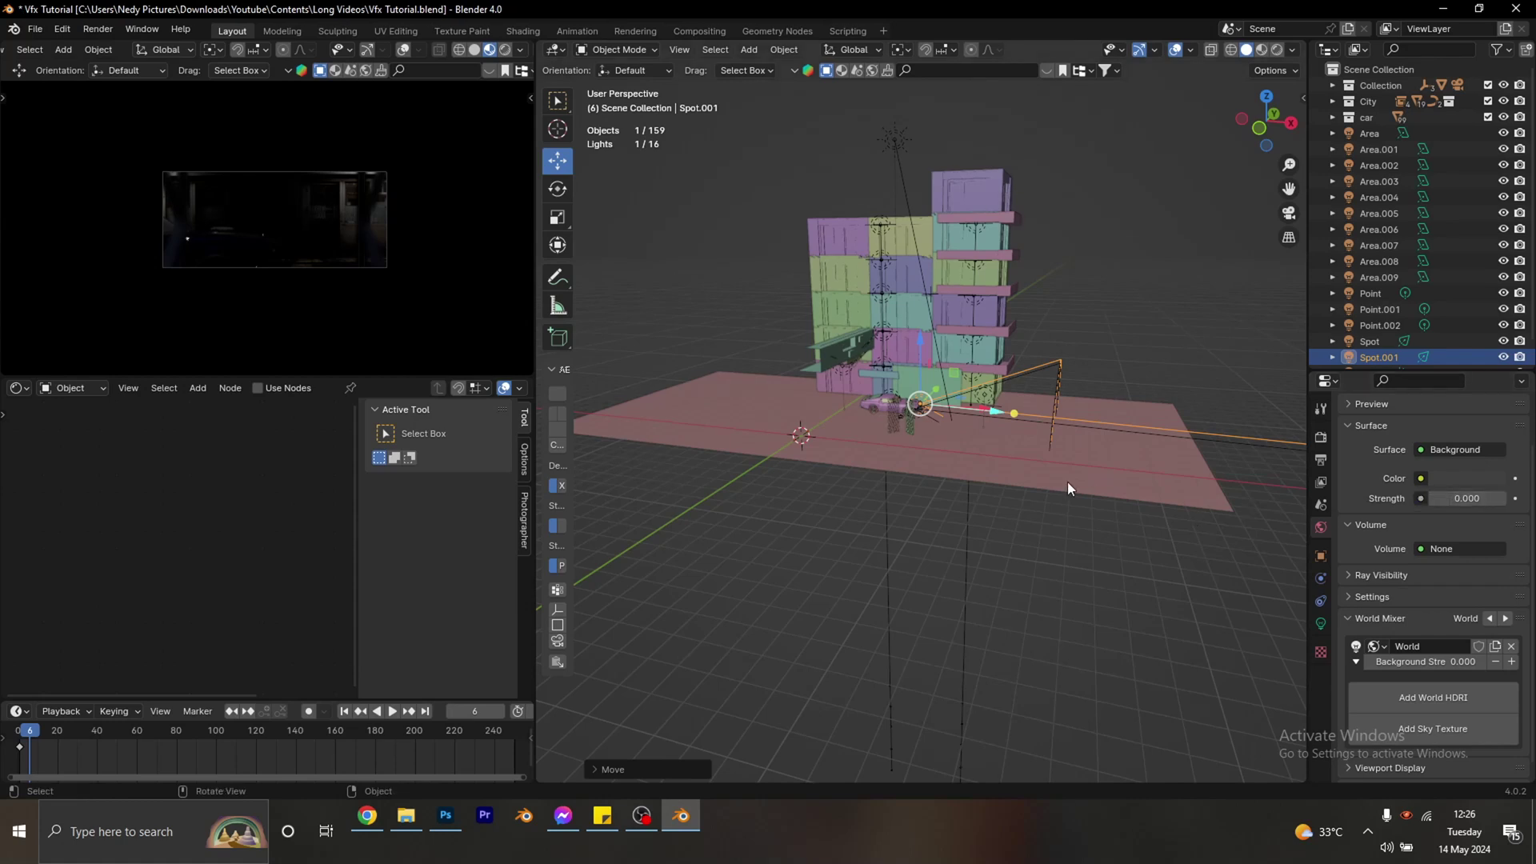
Select the area light under the building's lowest ledge, try powers of 100 W and 50 W, and set it to 30 W.
scroll(1101, 361, "up", 6)
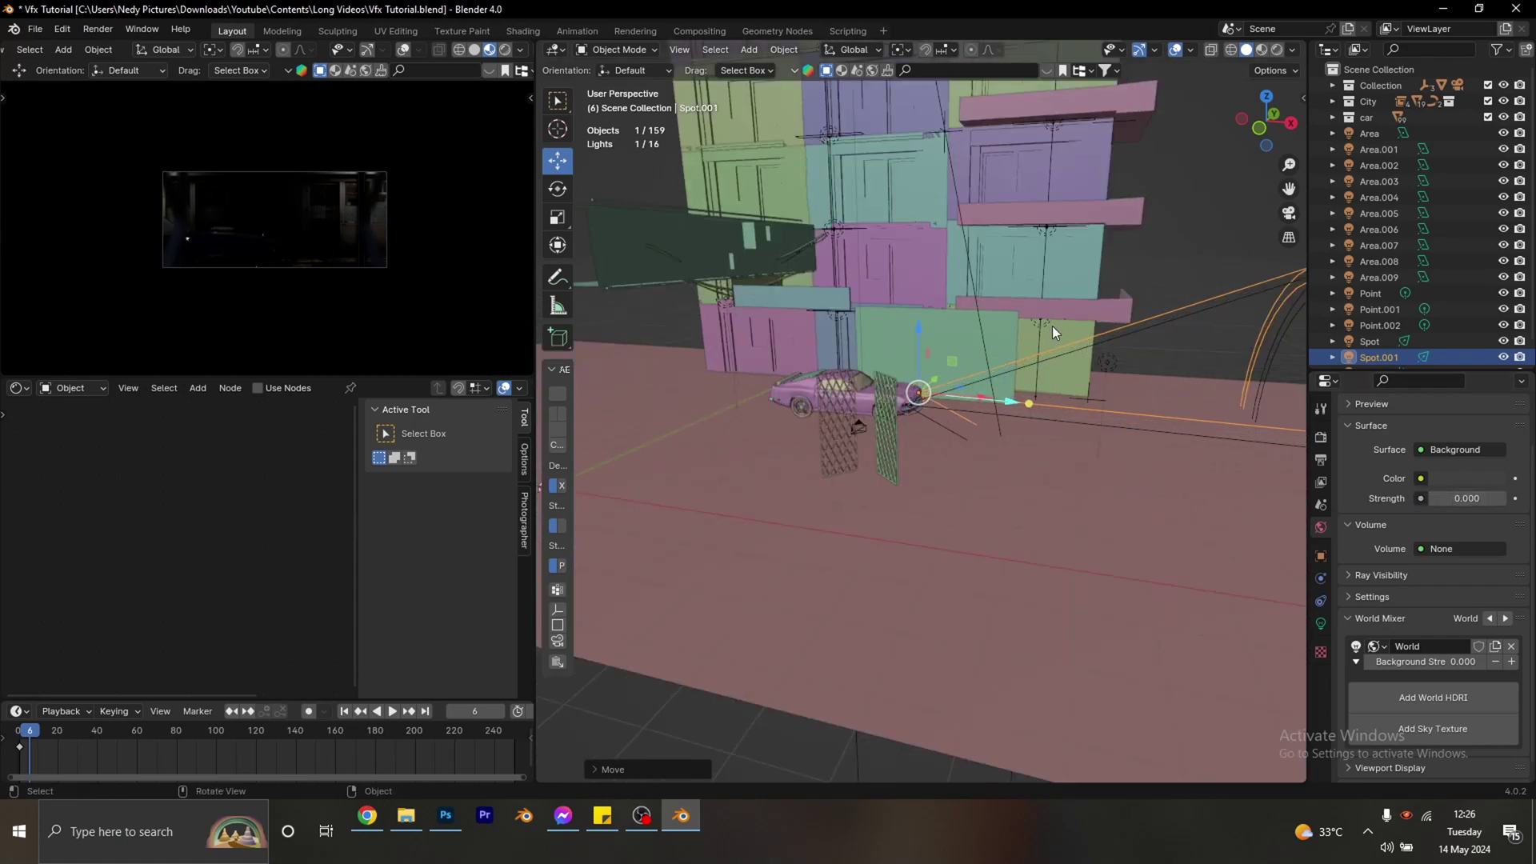
left_click(1043, 324)
left_click(1043, 328)
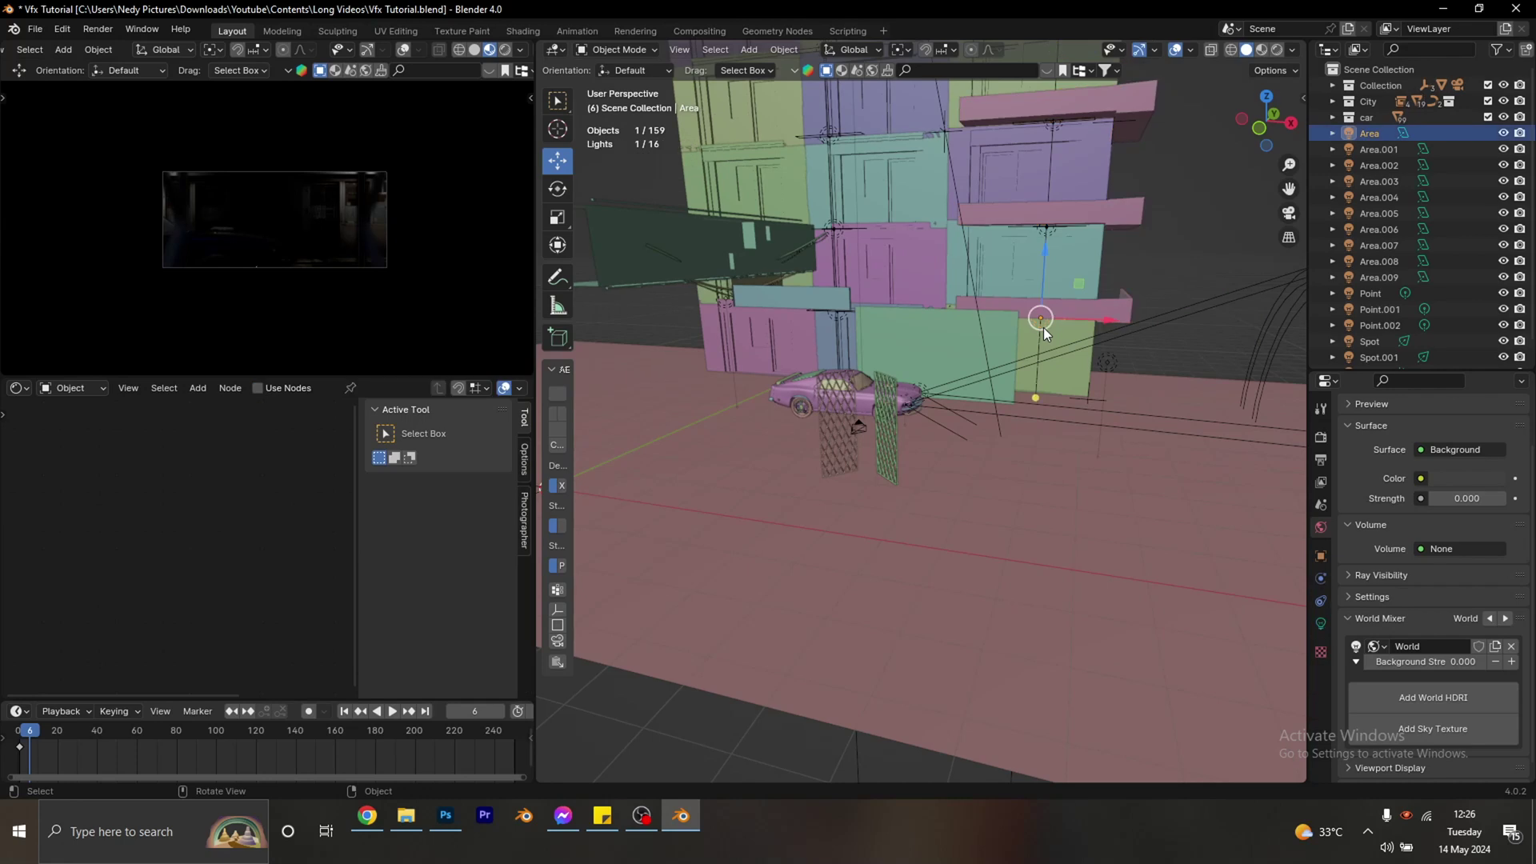
left_click(1321, 623)
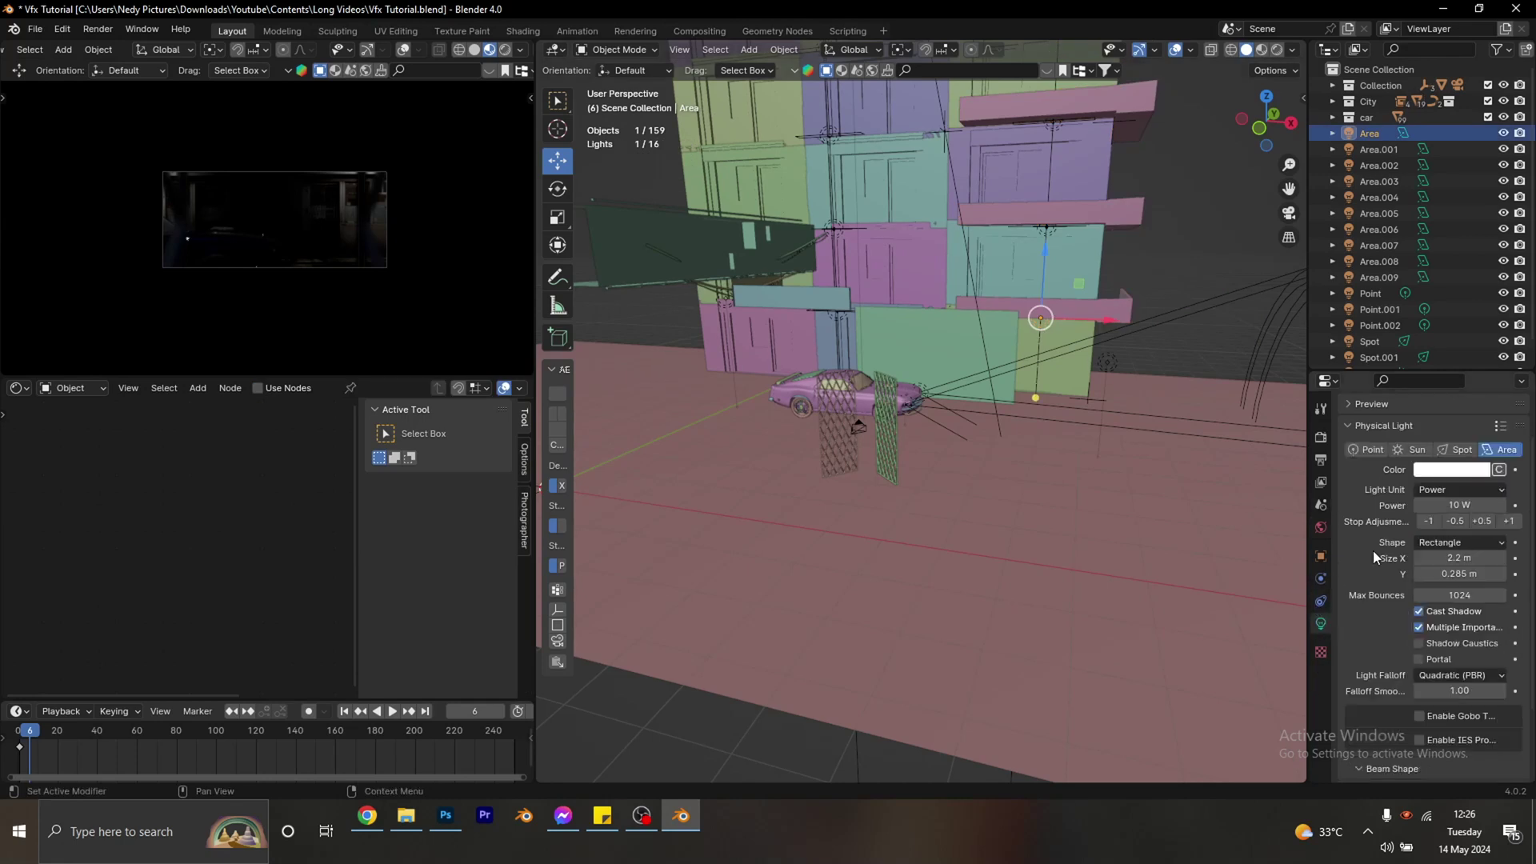
left_click(1438, 504)
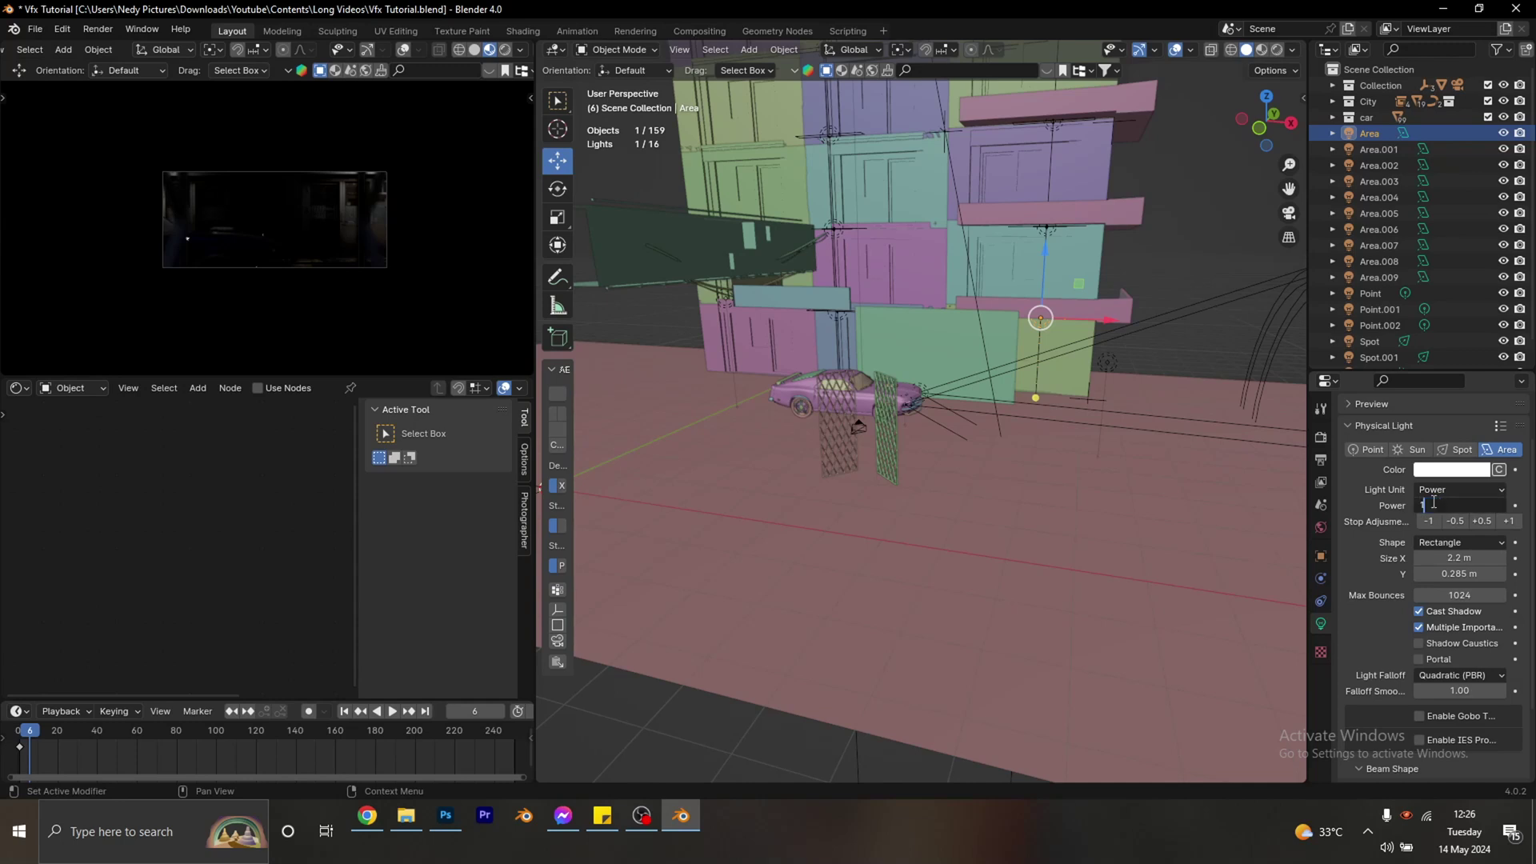
key("Return")
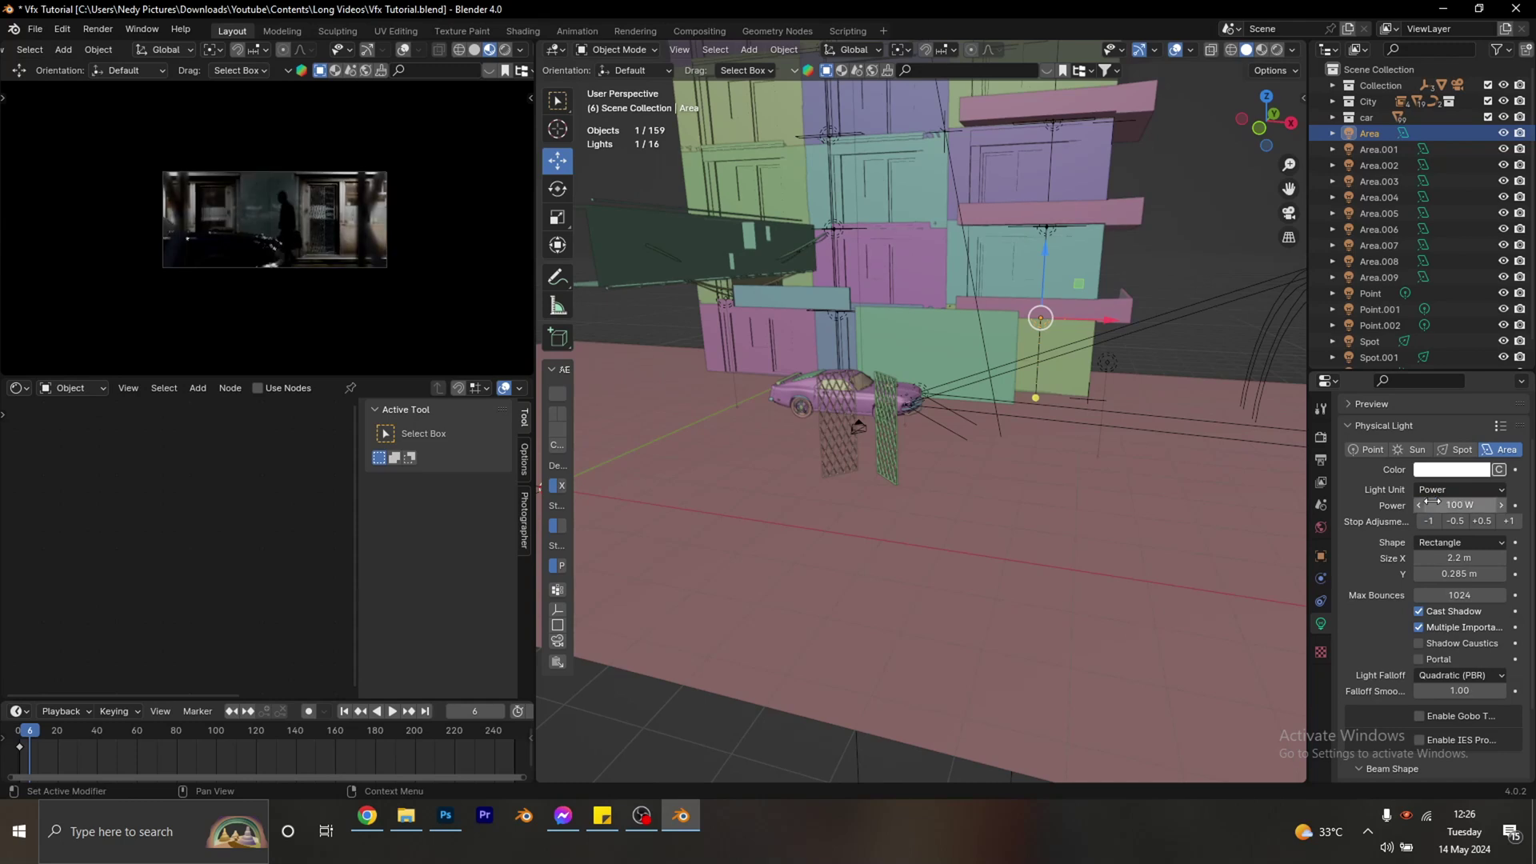
left_click(1432, 502)
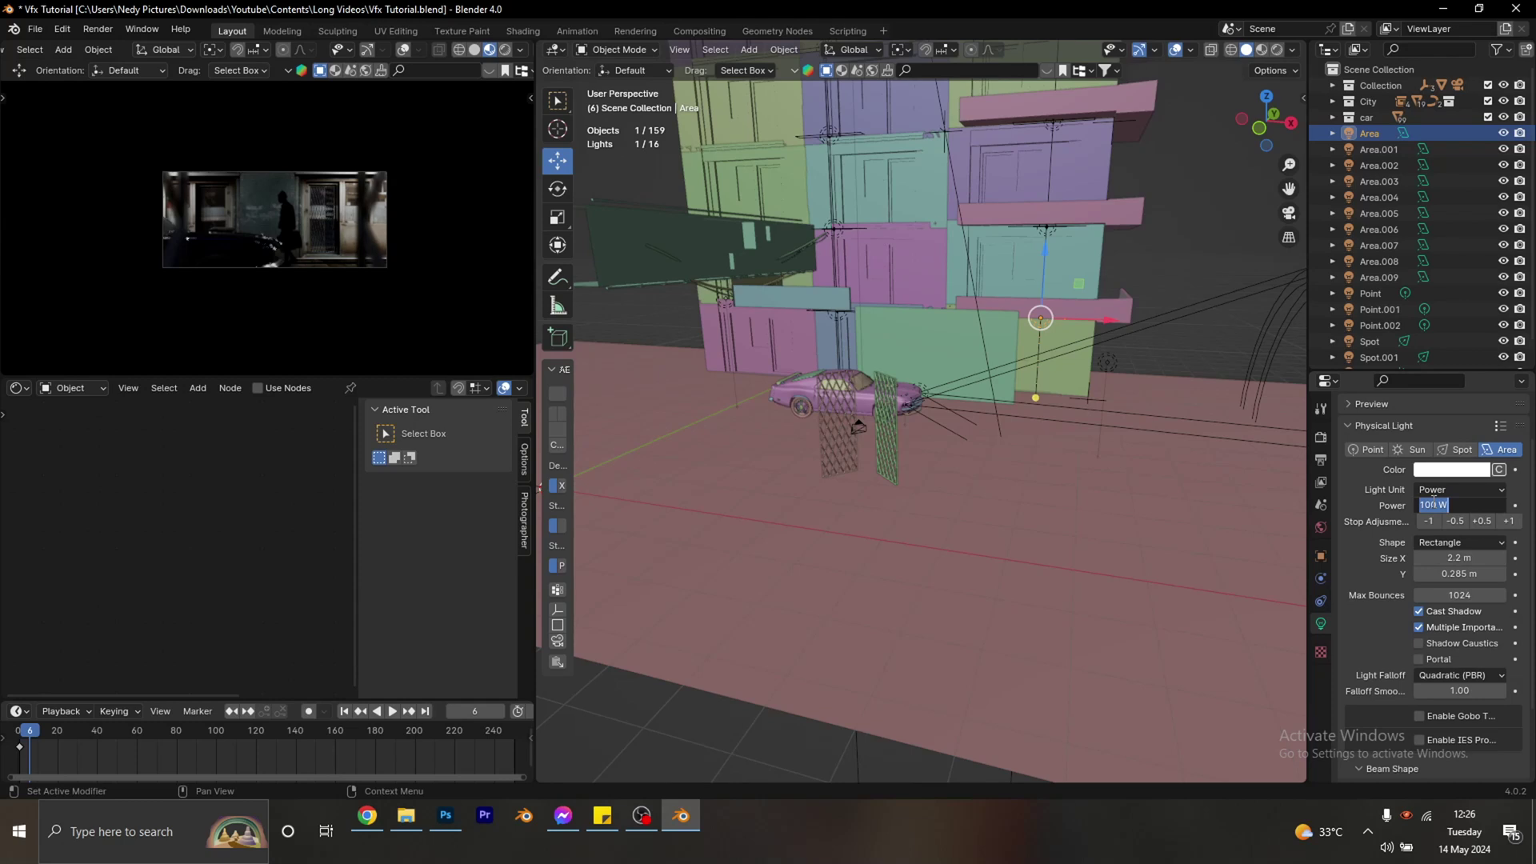
type("50")
left_click(1433, 503)
type("30")
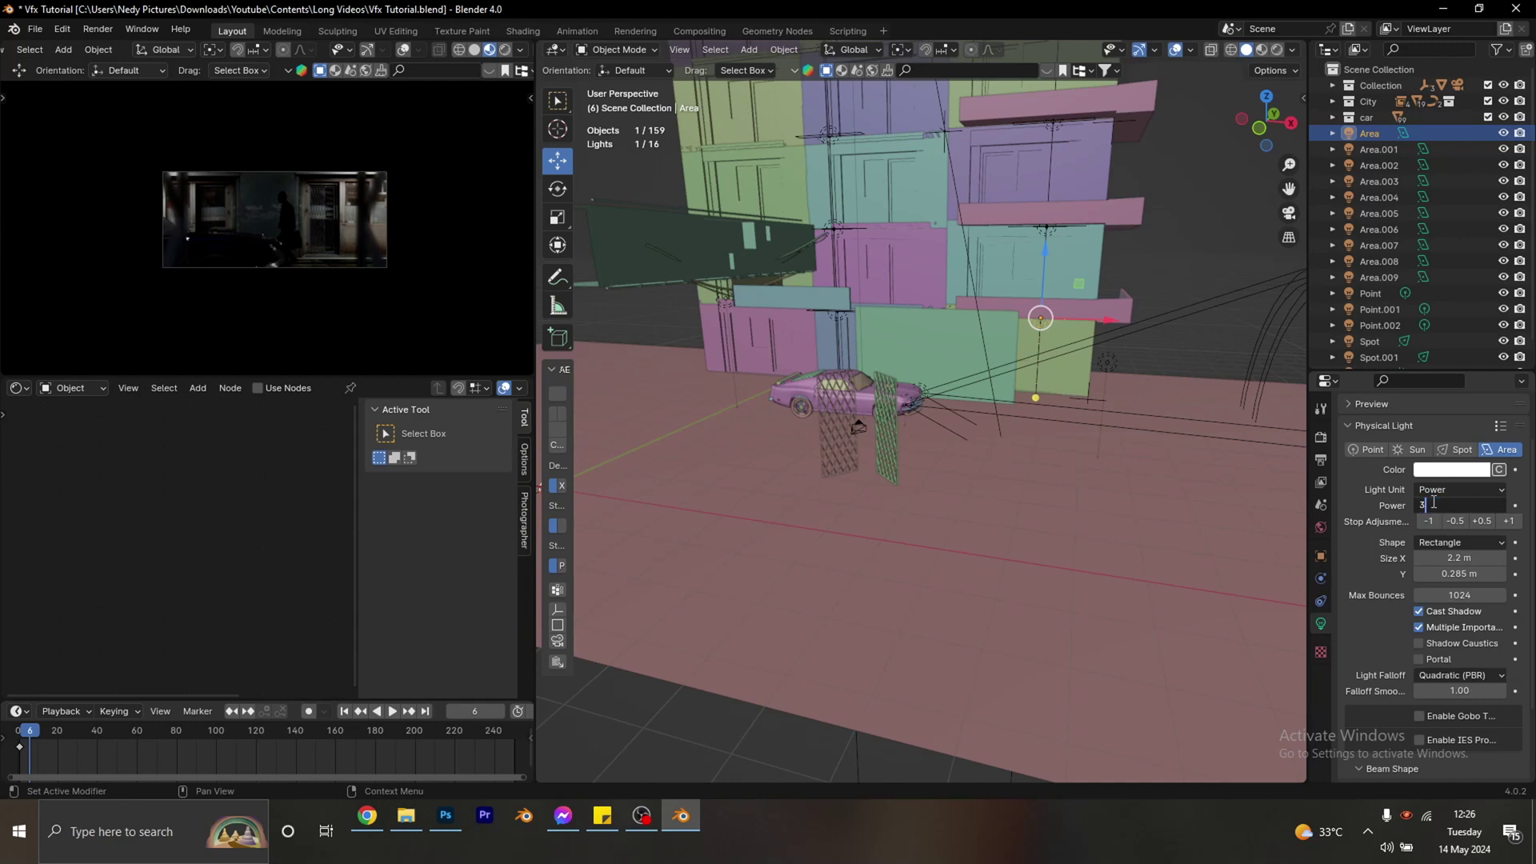
key("Return")
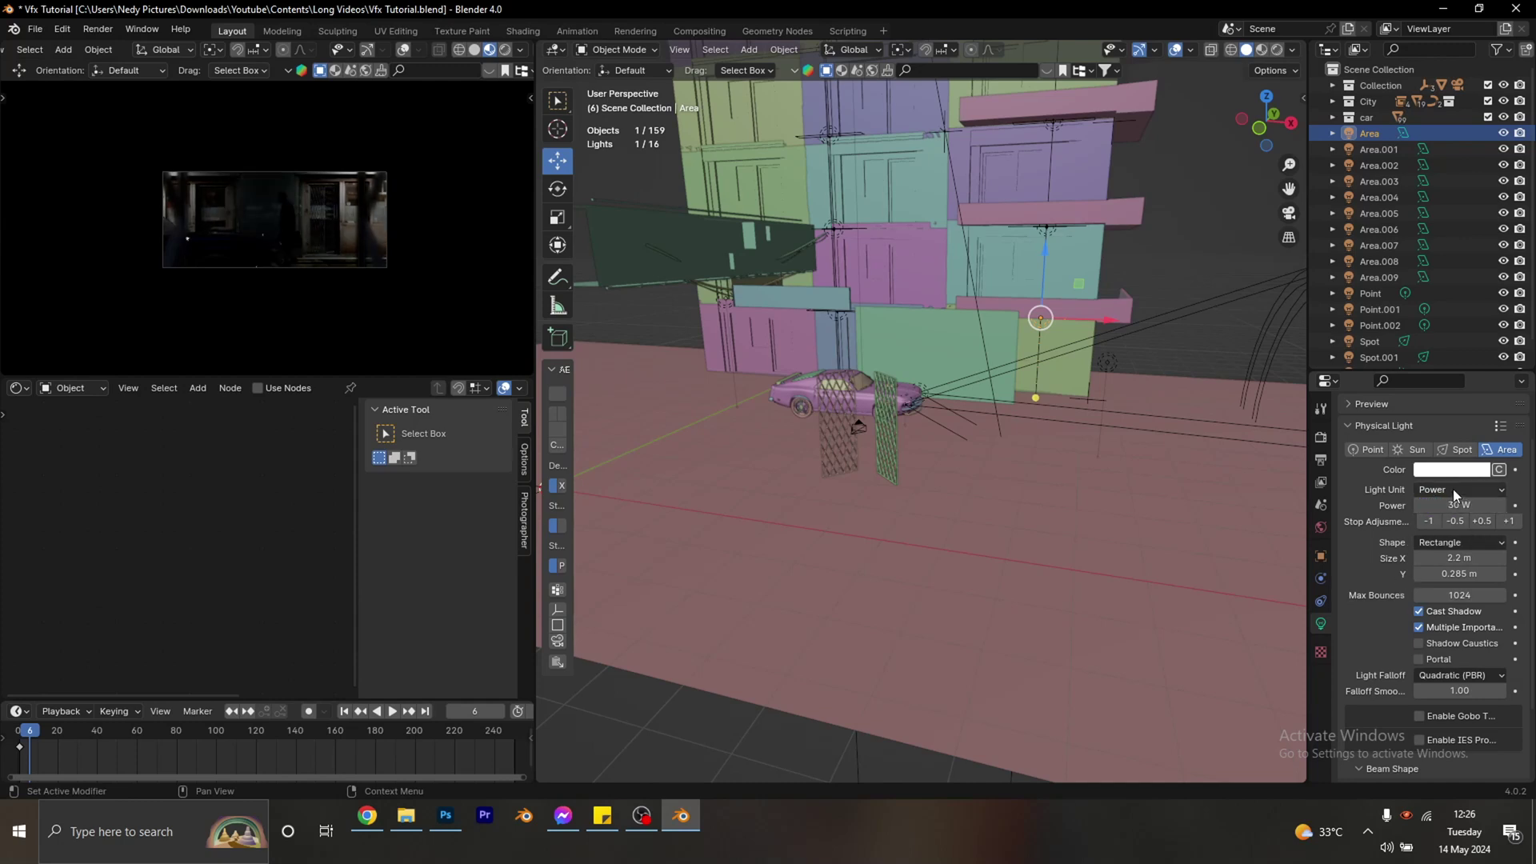
Open the color picker for the selected area light under the building's lowest ledge.
left_click(1456, 471)
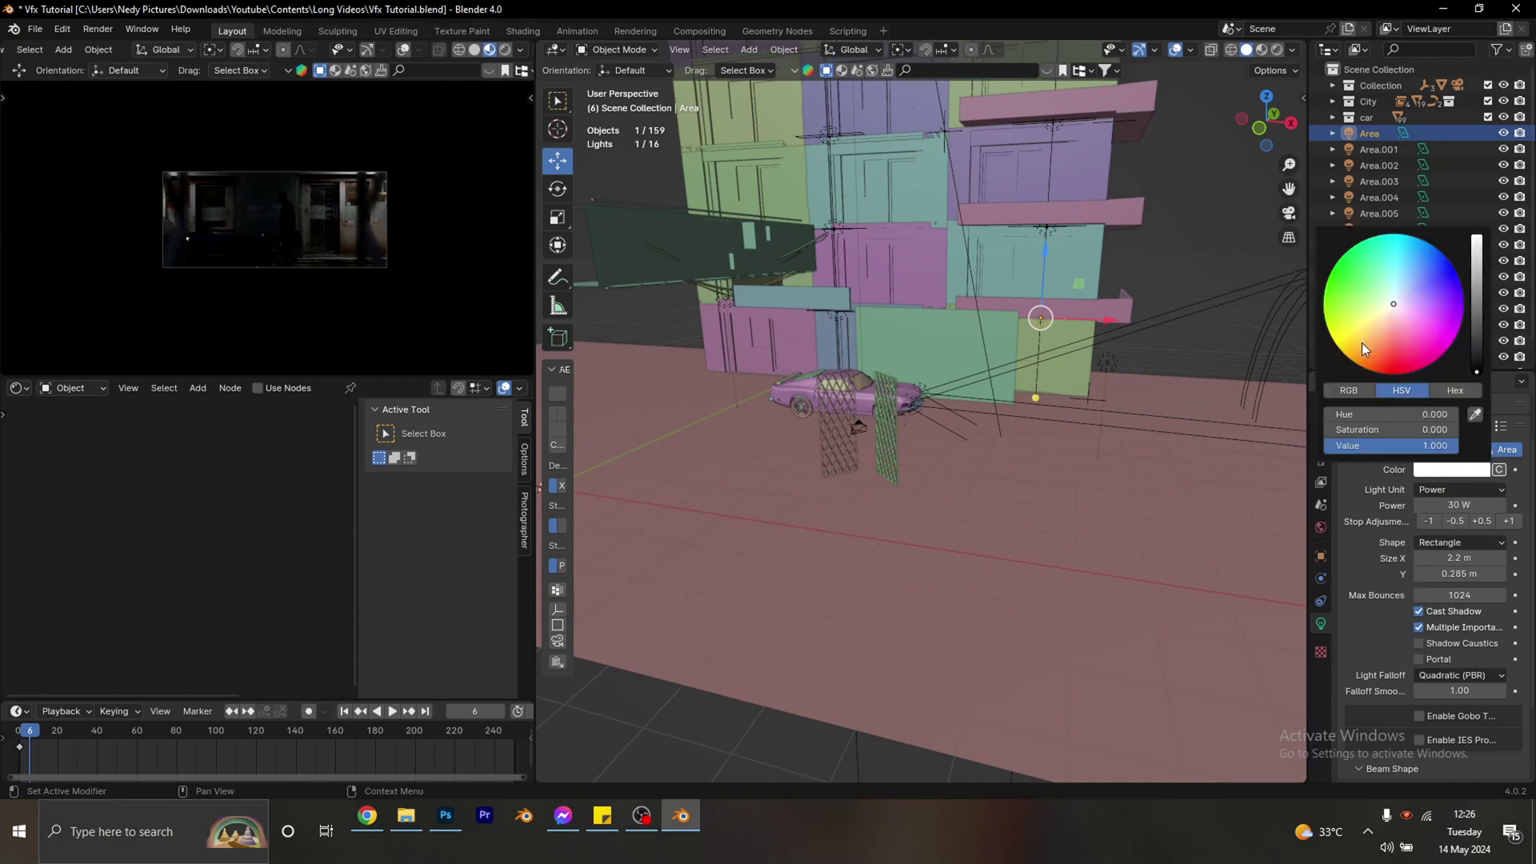